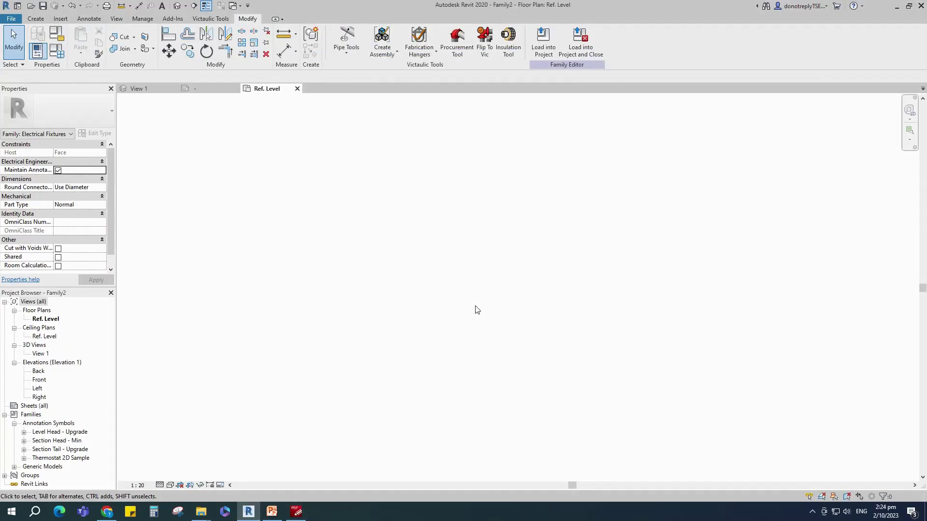
# Step: Create a new family from the Metric Generic Model template
pyautogui.click(12, 19)
pyautogui.moveTo(34, 56)
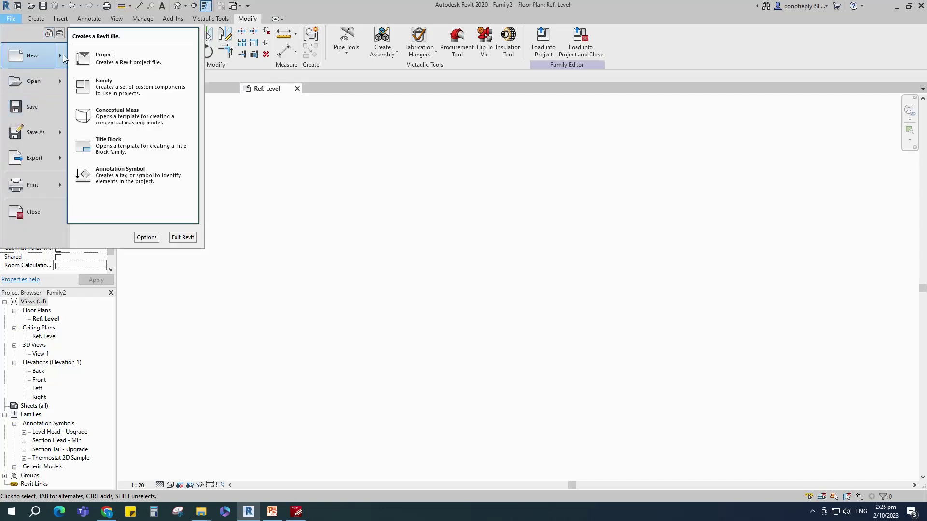
pyautogui.click(113, 91)
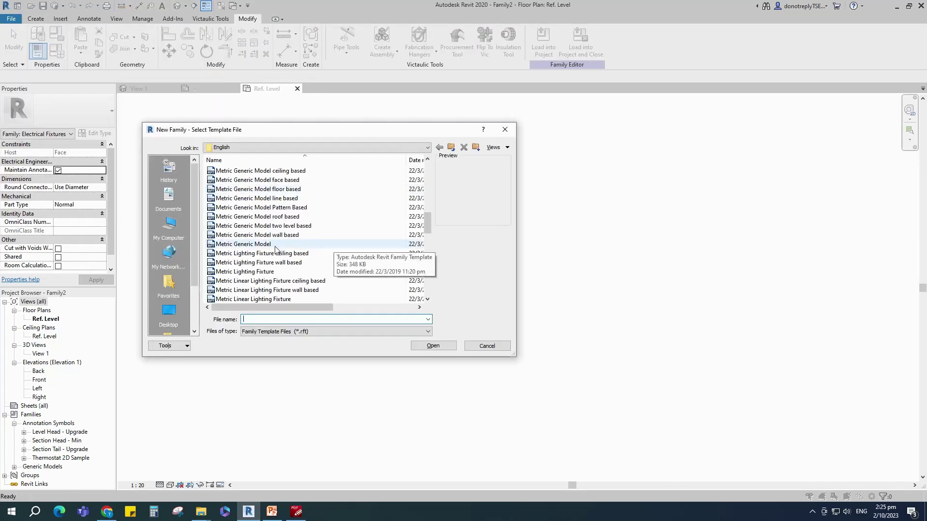
pyautogui.click(275, 247)
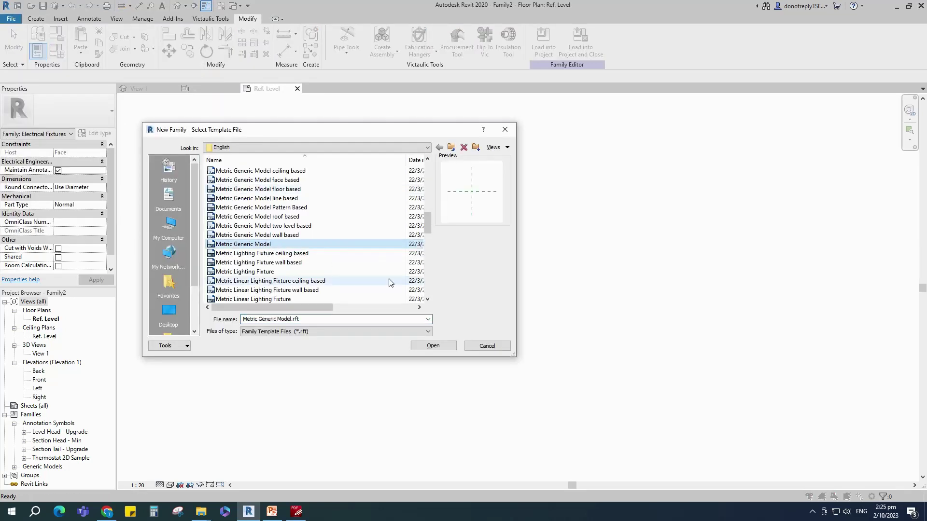
pyautogui.click(434, 349)
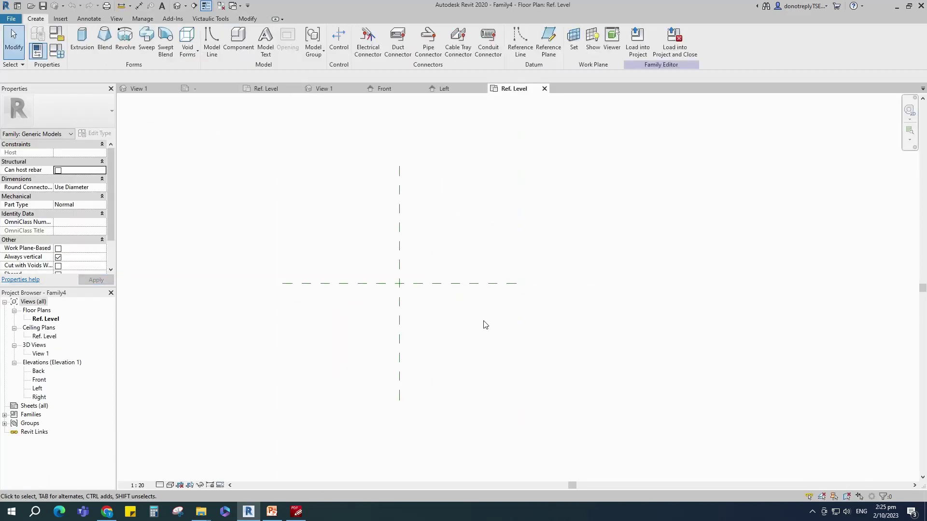
# Step: Place vertical reference planes offset 43 mm on both sides of the Center (Left/Right) plane
pyautogui.click(400, 335)
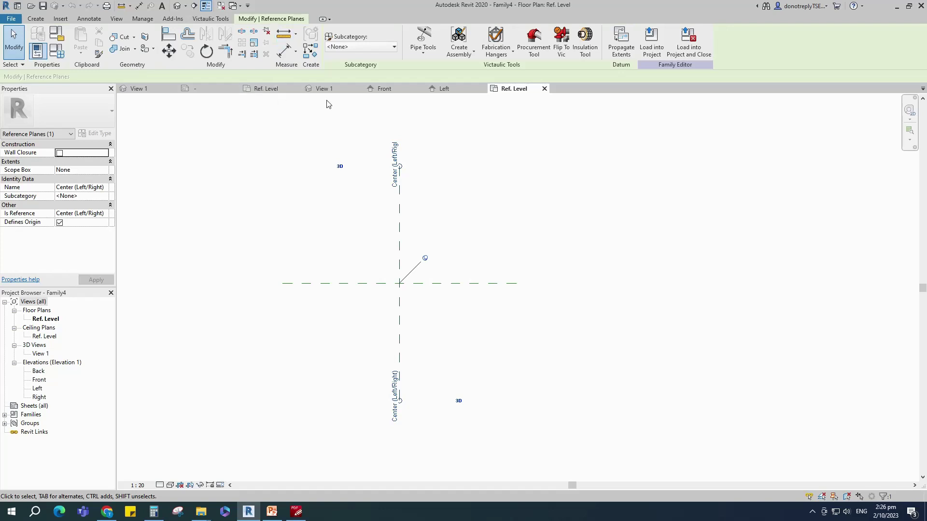
pyautogui.click(316, 36)
pyautogui.doubleClick(129, 77)
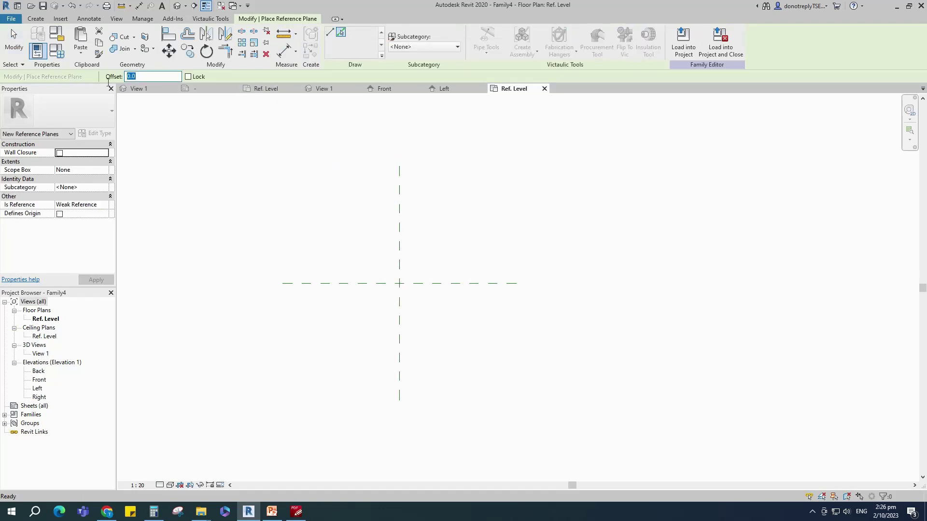
pyautogui.scroll(4, 401, 309)
pyautogui.click(405, 295)
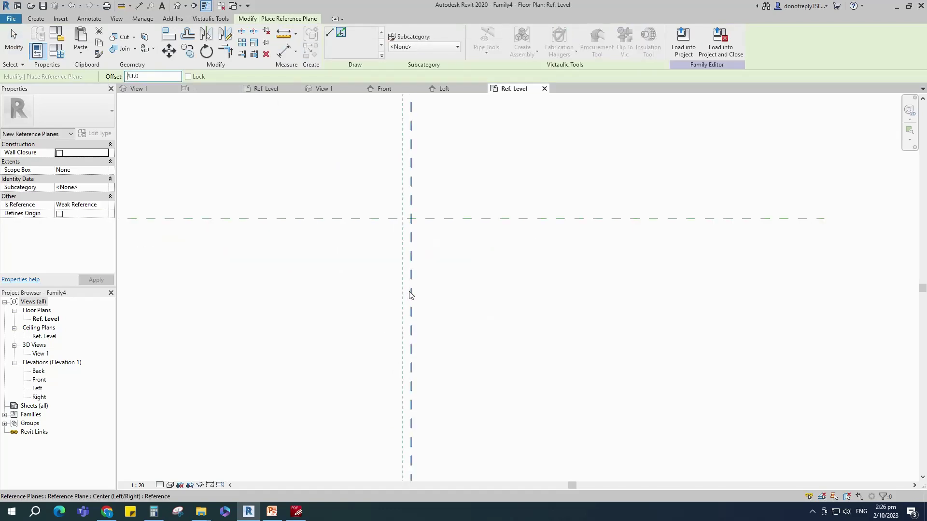
# Step: Set the view scale to 1:10 and add an equality-constrained dimension across the three vertical reference planes
pyautogui.click(138, 485)
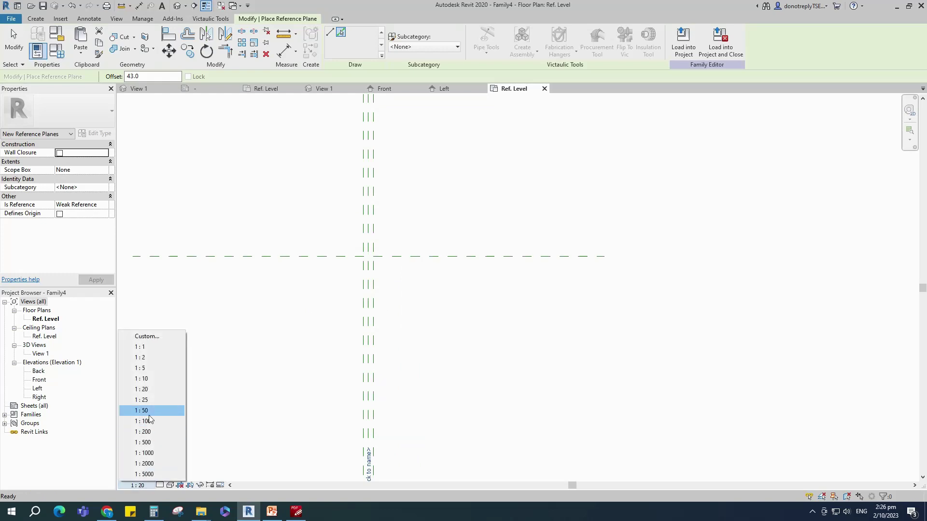
pyautogui.click(148, 379)
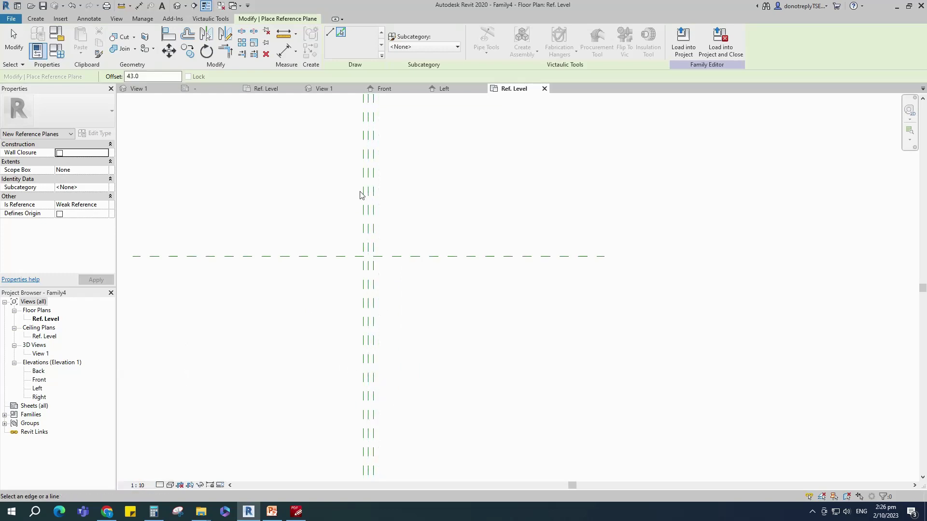
pyautogui.scroll(2, 381, 164)
pyautogui.press('d')
pyautogui.press('i')
pyautogui.scroll(2, 389, 165)
pyautogui.click(366, 178)
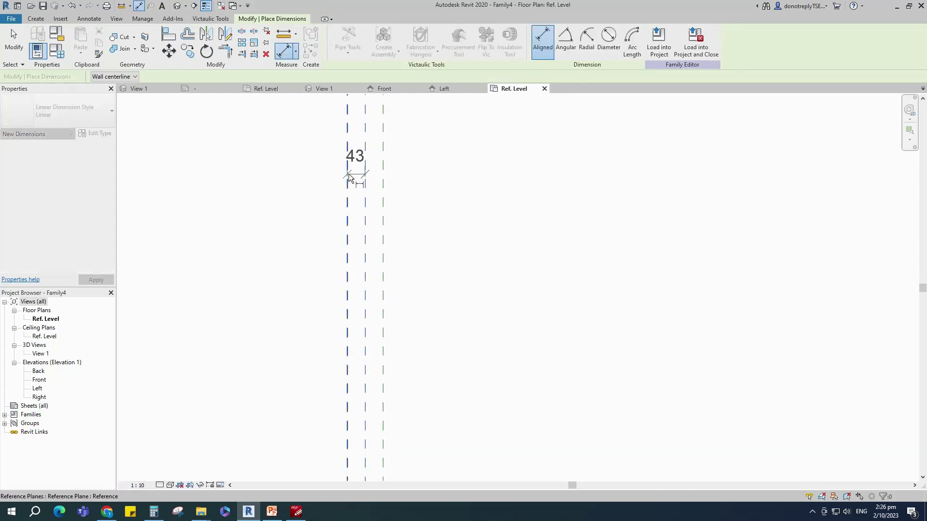
pyautogui.click(348, 179)
pyautogui.click(382, 181)
pyautogui.scroll(-3, 410, 182)
pyautogui.click(452, 216)
pyautogui.click(395, 190)
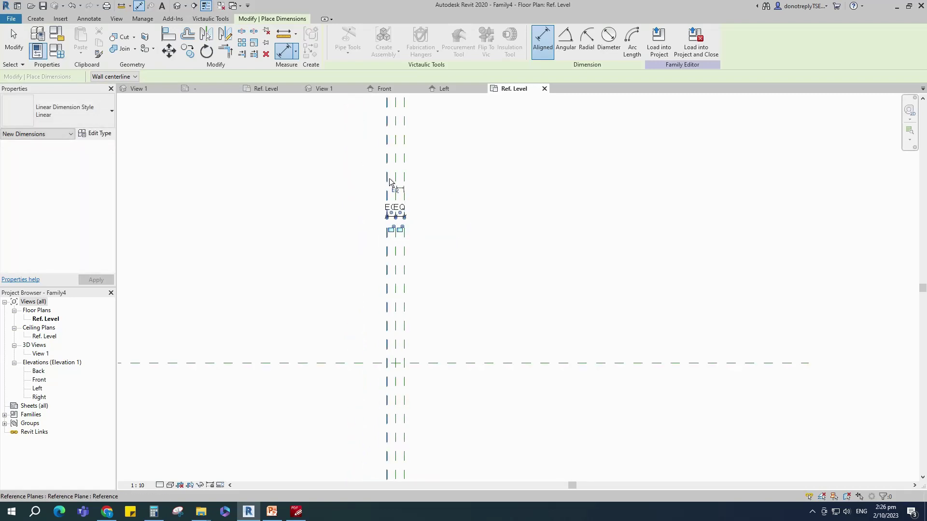
# Step: Dimension the distance between the outer vertical reference planes and label it with a new type parameter L
pyautogui.click(387, 179)
pyautogui.click(403, 175)
pyautogui.click(459, 188)
pyautogui.press('Escape')
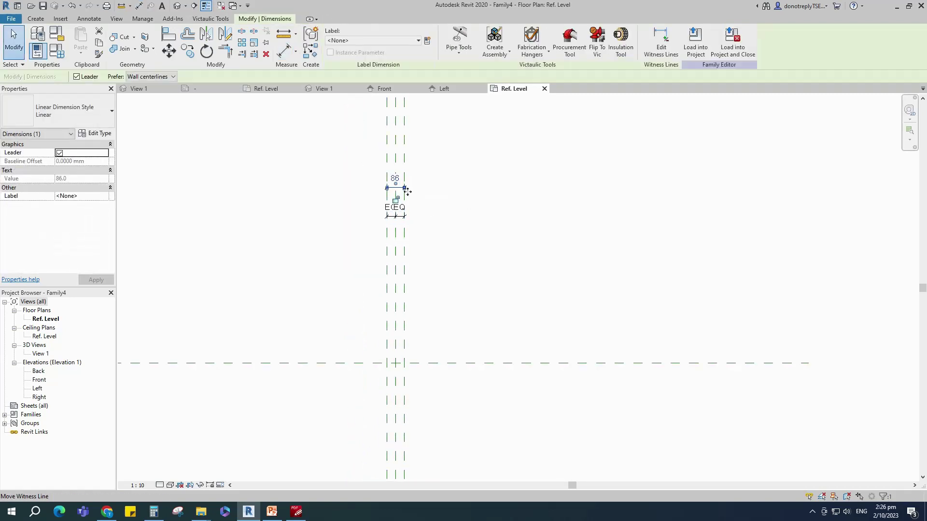
pyautogui.click(427, 41)
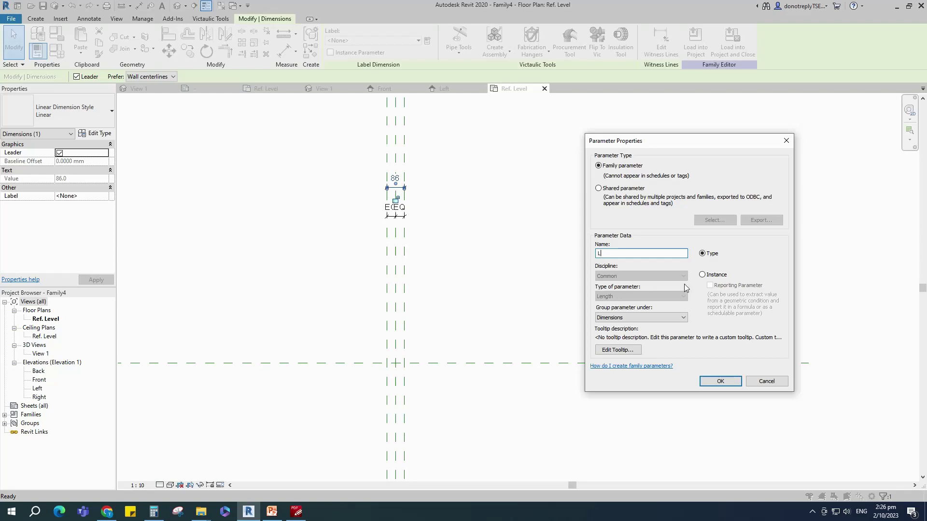
pyautogui.write('L')
pyautogui.click(721, 382)
pyautogui.press('Escape')
# Step: Place horizontal reference planes offset 43 mm on both sides of the Center (Front/Back) plane
pyautogui.press('r')
pyautogui.press('p')
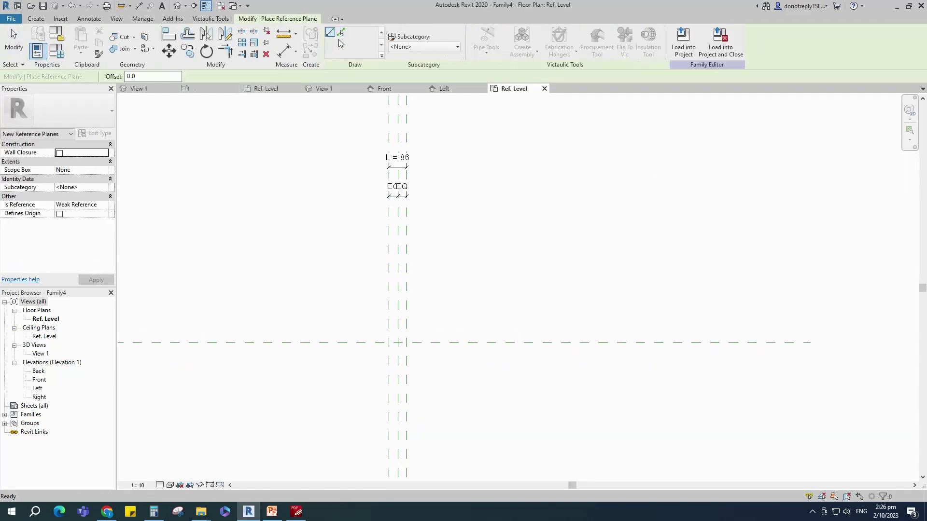
pyautogui.click(340, 32)
pyautogui.doubleClick(145, 77)
pyautogui.write('43')
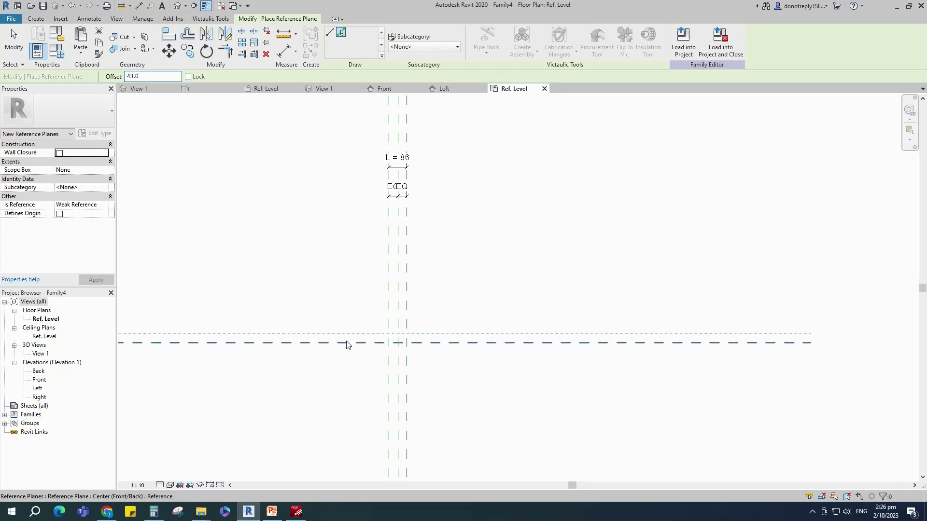
pyautogui.click(346, 342)
pyautogui.click(346, 346)
# Step: Add an equality-constrained aligned dimension across the three horizontal reference planes
pyautogui.click(284, 51)
pyautogui.click(593, 333)
pyautogui.click(593, 343)
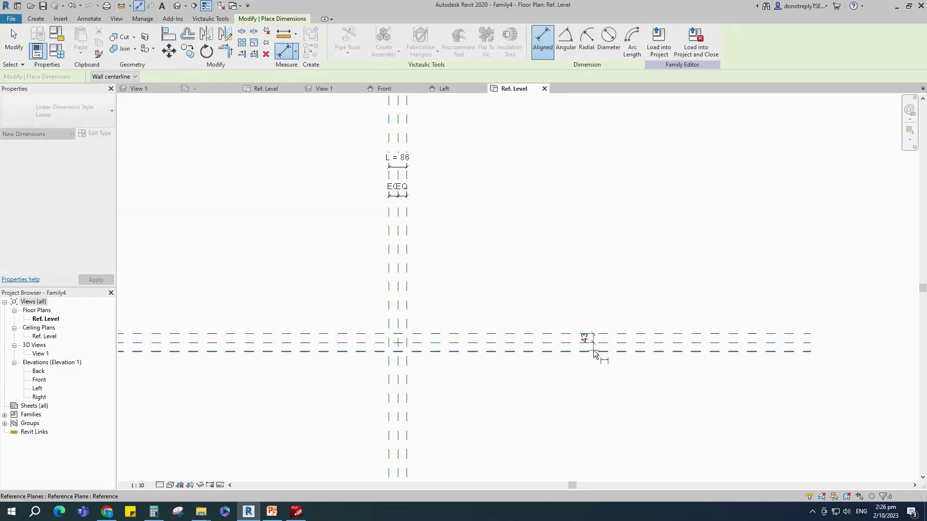
pyautogui.click(593, 350)
pyautogui.click(619, 368)
pyautogui.click(594, 342)
# Step: Dimension the distance between the outer horizontal reference planes and label it with a new type parameter H
pyautogui.click(661, 335)
pyautogui.click(664, 351)
pyautogui.click(668, 372)
pyautogui.press('Escape')
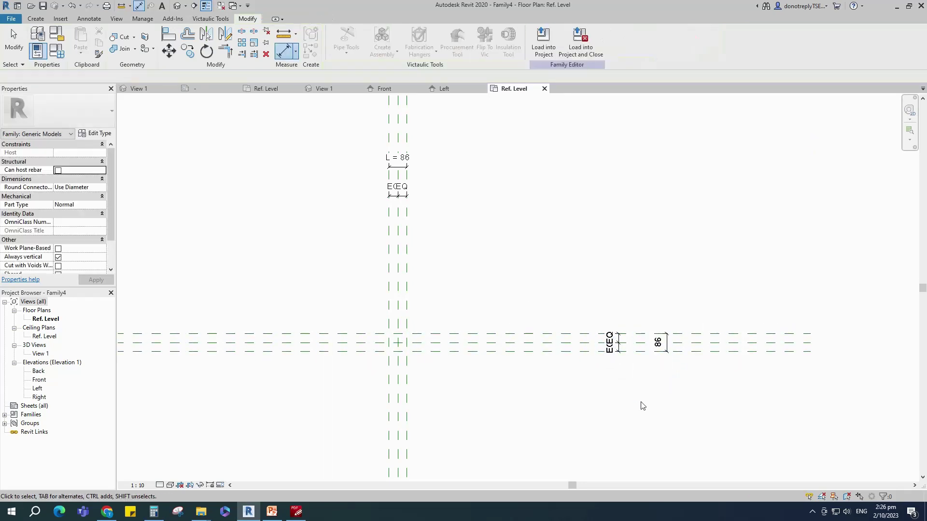
pyautogui.click(667, 338)
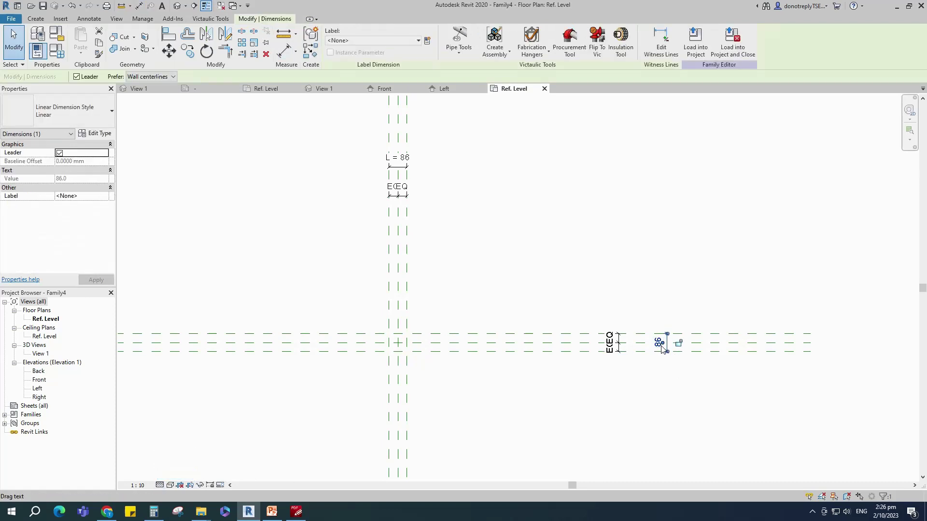
pyautogui.click(427, 41)
pyautogui.write('H')
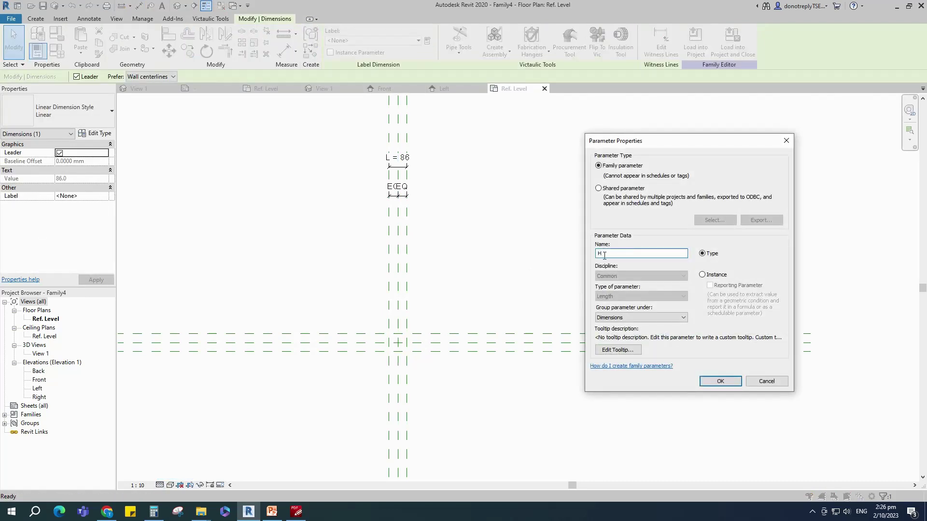
pyautogui.click(719, 383)
# Step: Start an extrusion and sketch a rectangle between the opposite intersections of the outer reference planes
pyautogui.scroll(2, 479, 399)
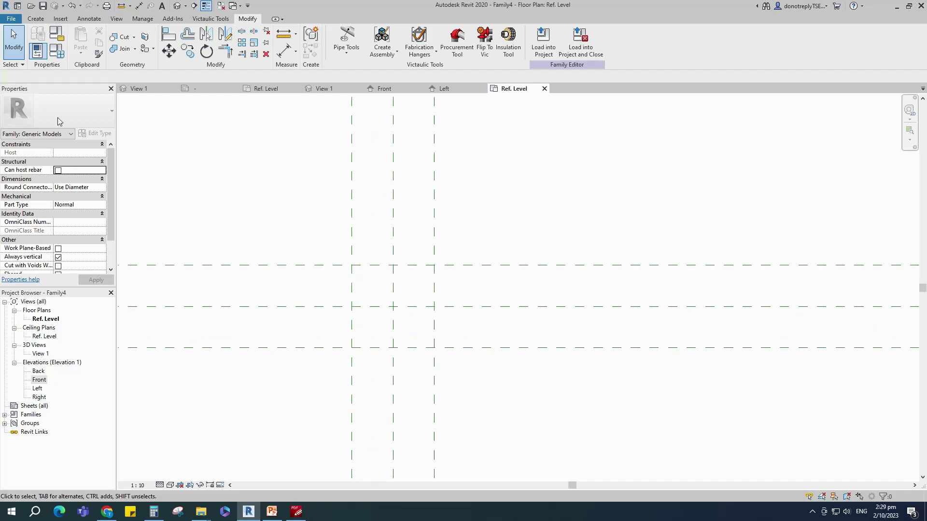
pyautogui.click(36, 18)
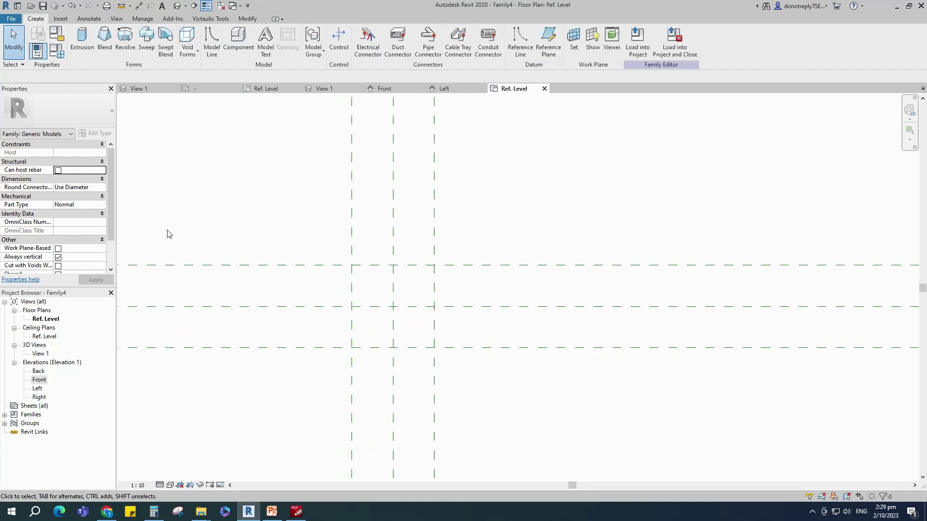
pyautogui.click(83, 36)
pyautogui.click(362, 31)
pyautogui.click(352, 265)
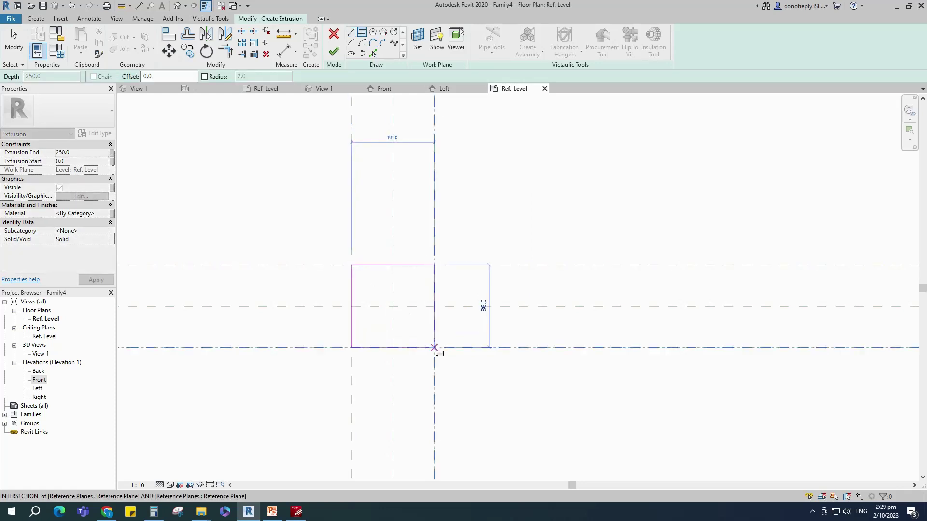
pyautogui.click(434, 348)
# Step: Lock all four sides of the sketched rectangle to the outer reference planes
pyautogui.click(417, 272)
pyautogui.click(501, 282)
pyautogui.click(534, 331)
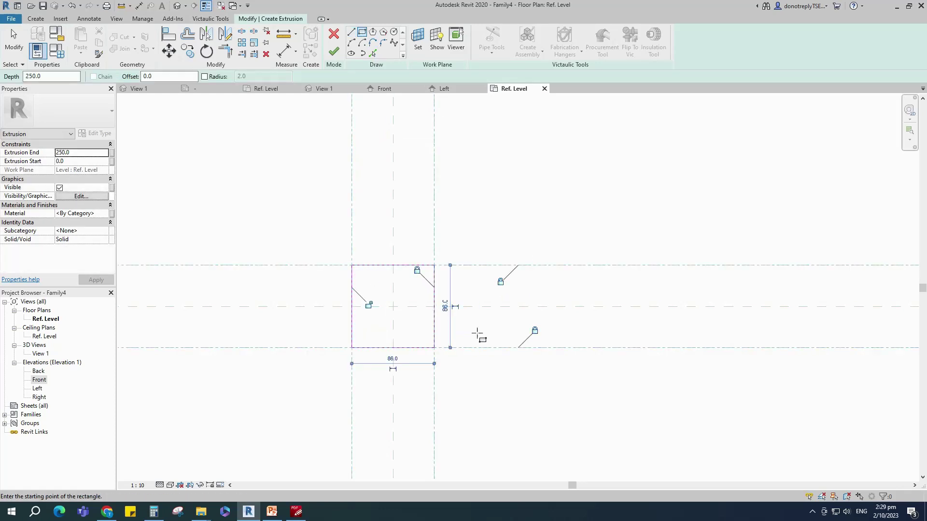
pyautogui.click(368, 306)
pyautogui.moveTo(474, 369); pyautogui.dragTo(426, 350, button='middle')
pyautogui.press('Escape')
pyautogui.press('Escape')
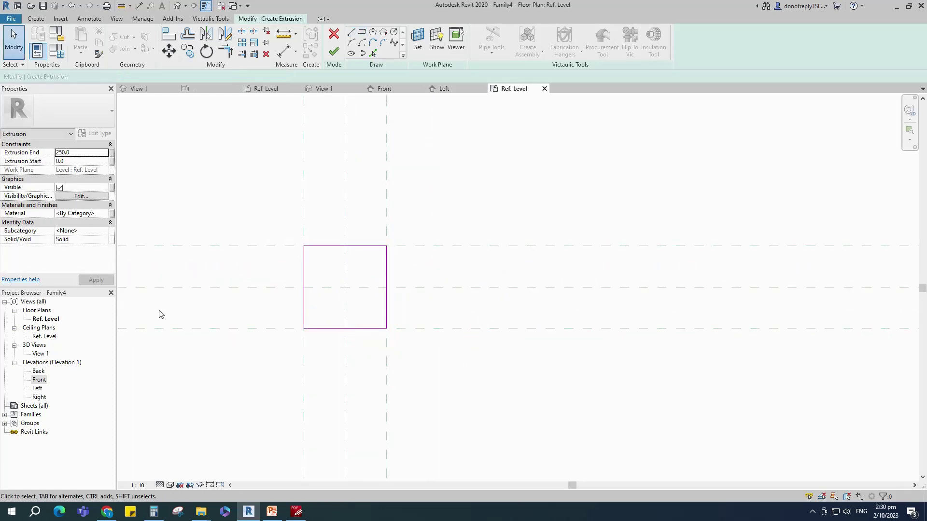
# Step: Fillet the rectangle's corners with a 2 mm radius and finish the extrusion
pyautogui.click(383, 43)
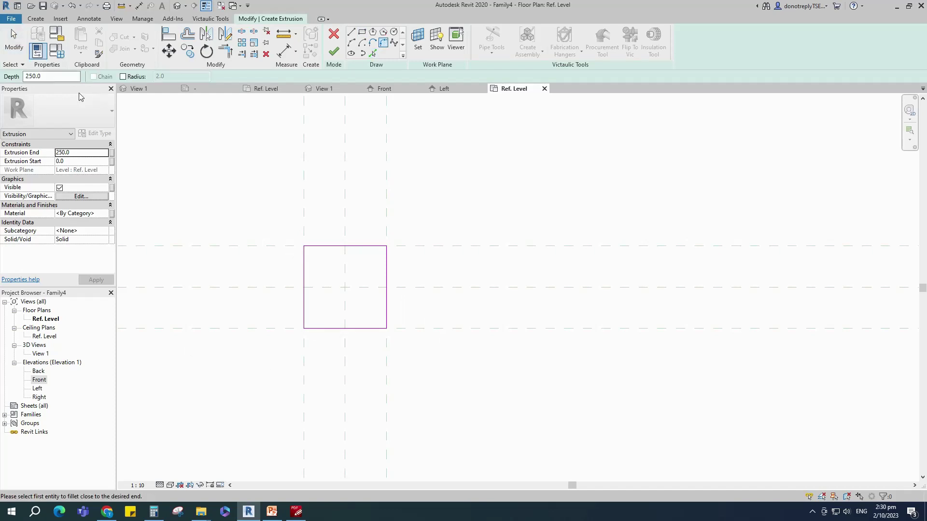
pyautogui.click(139, 79)
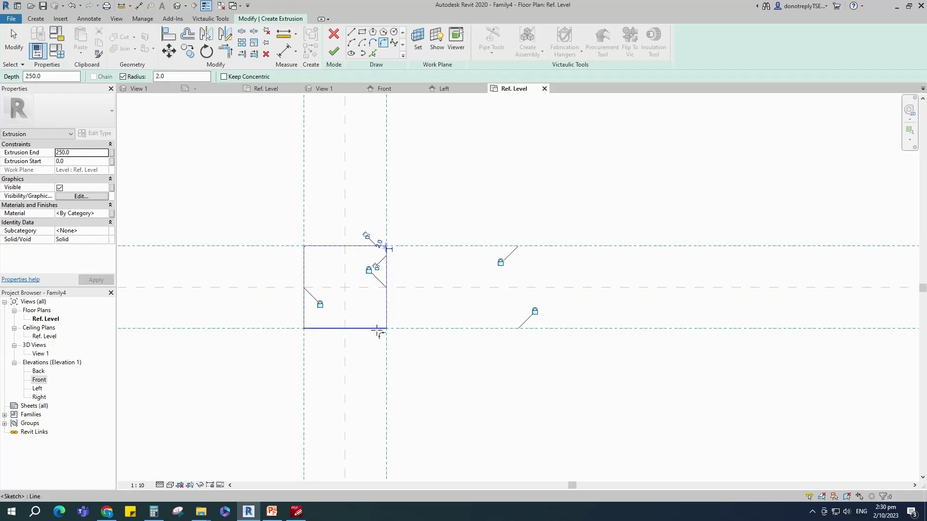
pyautogui.scroll(-1, 345, 307)
pyautogui.click(334, 52)
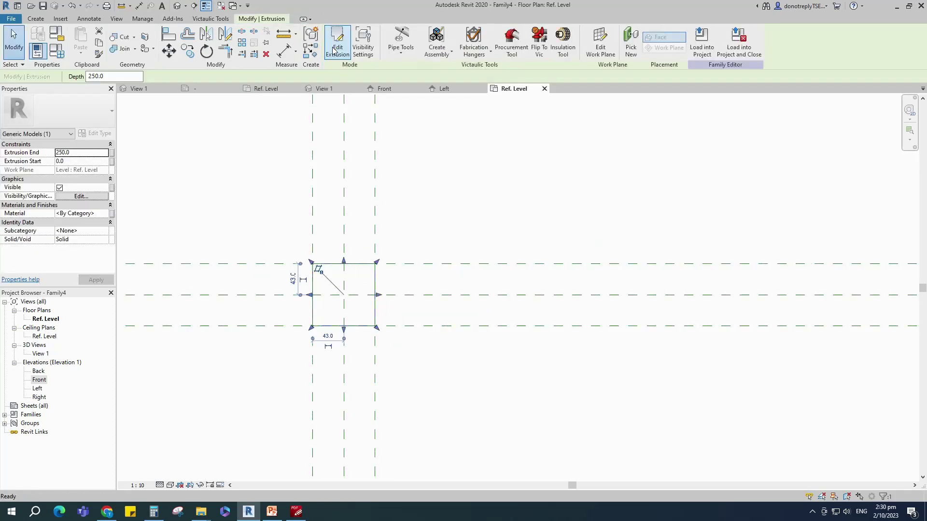
pyautogui.click(452, 176)
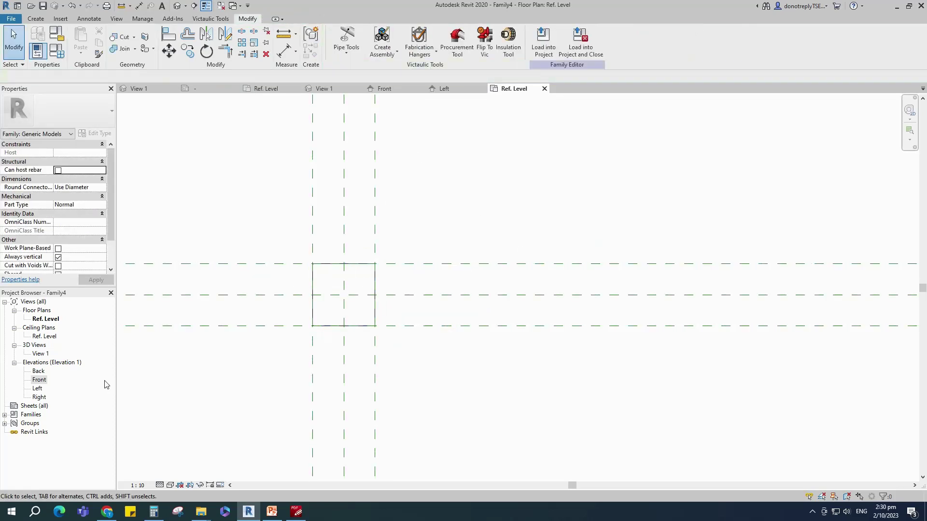
# Step: In the Front elevation, place a reference plane offset 50 mm above the Ref. Level
pyautogui.doubleClick(39, 379)
pyautogui.click(422, 363)
pyautogui.click(311, 51)
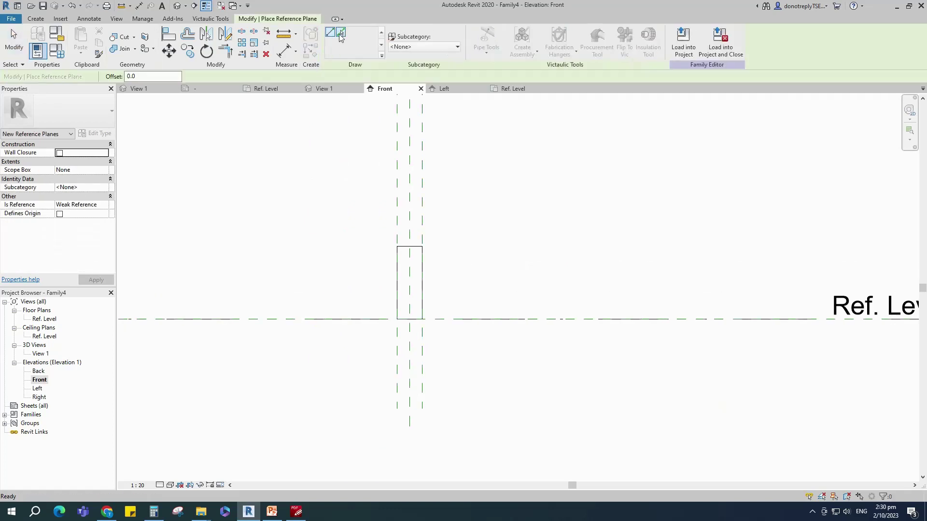
pyautogui.click(341, 32)
pyautogui.moveTo(141, 76); pyautogui.dragTo(99, 76)
pyautogui.click(496, 319)
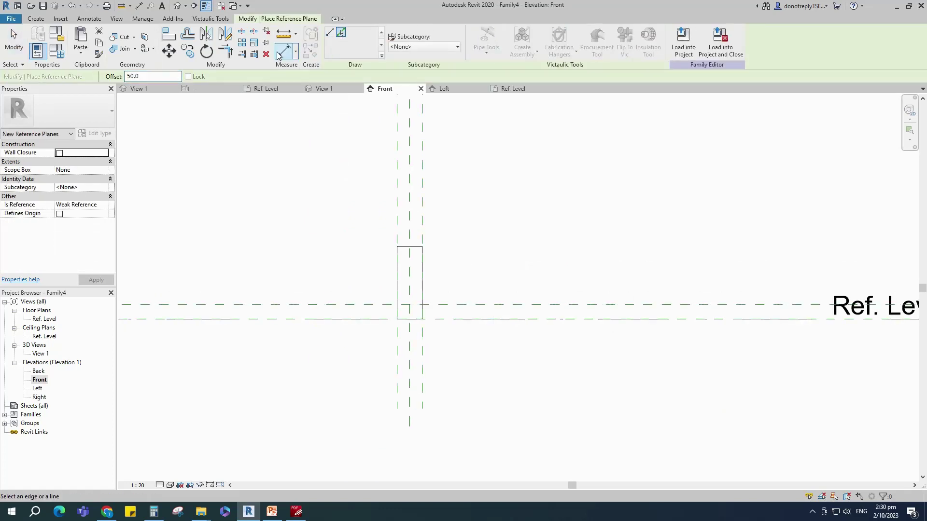
# Step: Add an aligned dimension between the Ref. Level and the new reference plane above it
pyautogui.click(283, 51)
pyautogui.click(585, 317)
pyautogui.click(591, 305)
pyautogui.click(601, 233)
pyautogui.click(601, 232)
pyautogui.press('Escape')
pyautogui.press('Escape')
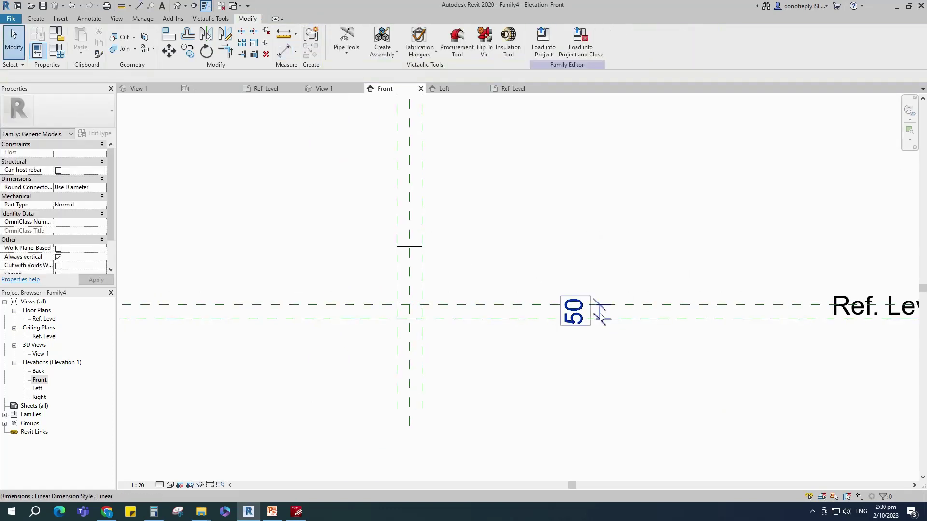
# Step: Set the Front view scale to 1:10 and label the depth dimension with a new parameter D
pyautogui.click(138, 485)
pyautogui.click(148, 400)
pyautogui.click(597, 324)
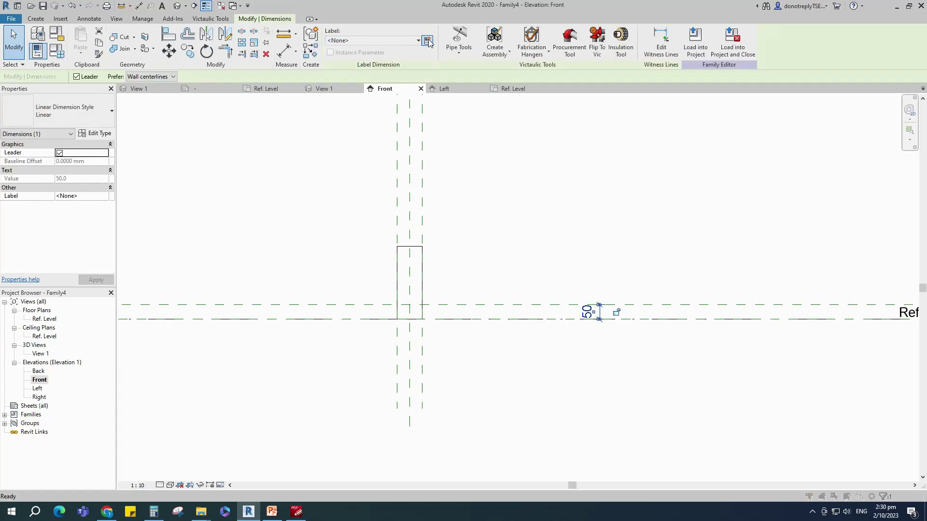
pyautogui.click(615, 309)
pyautogui.click(719, 381)
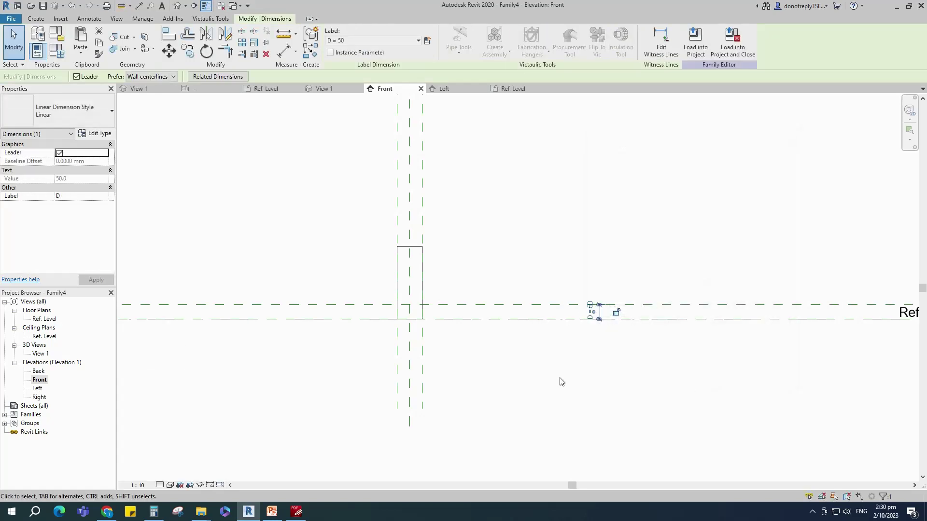
pyautogui.click(560, 379)
# Step: Align the extrusion's top face to the reference plane above the Ref. Level and lock the alignment
pyautogui.press('a')
pyautogui.press('l')
pyautogui.click(418, 247)
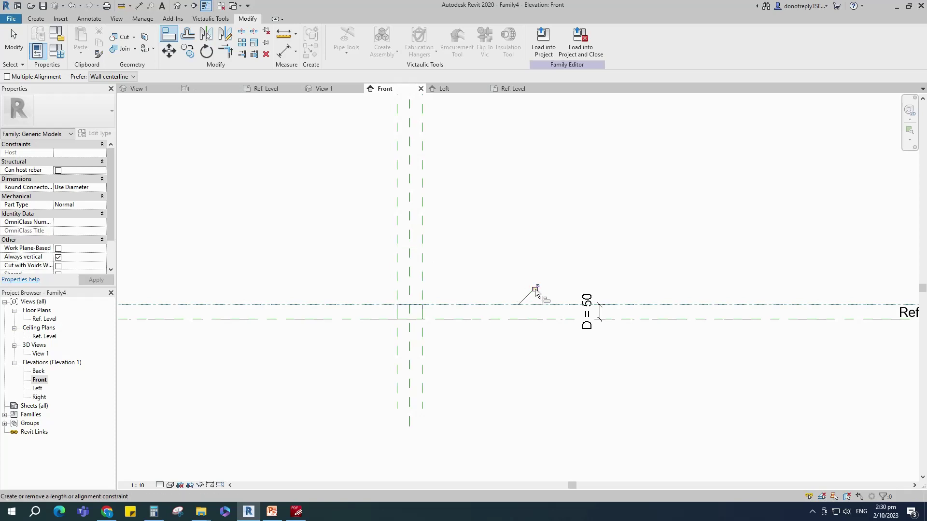
pyautogui.click(533, 288)
pyautogui.scroll(1, 454, 345)
pyautogui.press('Escape')
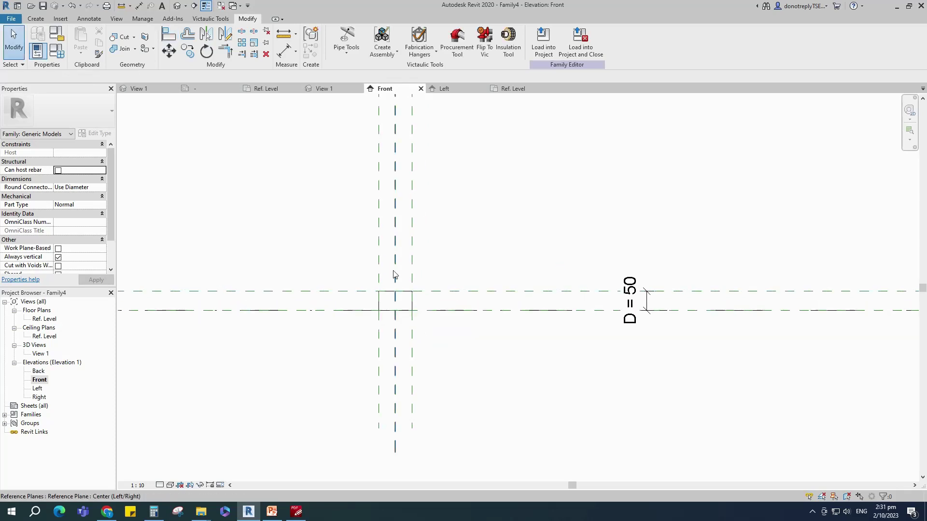
# Step: Draw a horizontal reference plane across the extrusion, offset 3 mm above the Ref. Level
pyautogui.scroll(1, 424, 330)
pyautogui.press('r')
pyautogui.press('p')
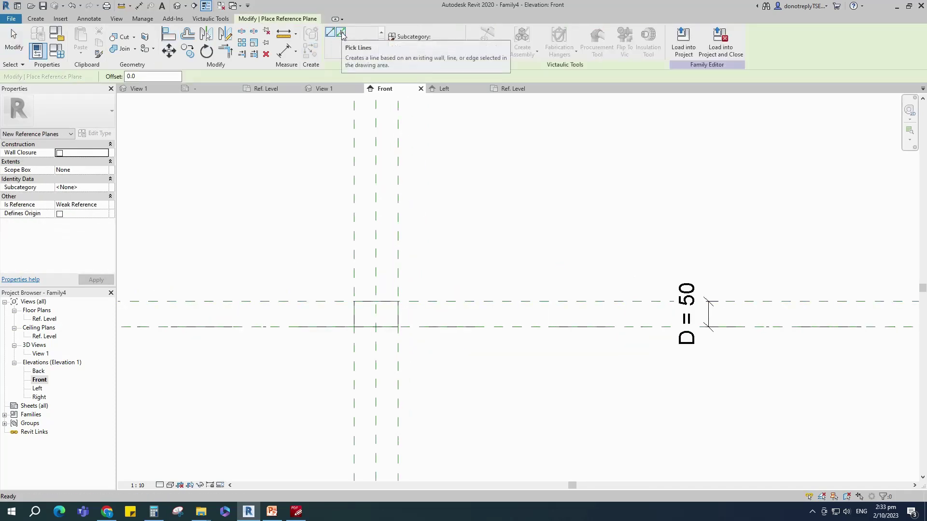
pyautogui.click(341, 34)
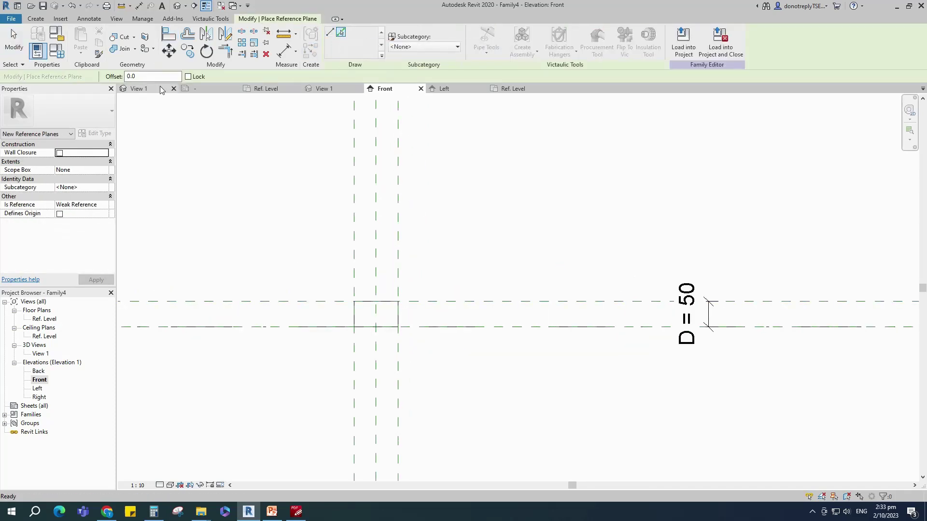
pyautogui.click(126, 77)
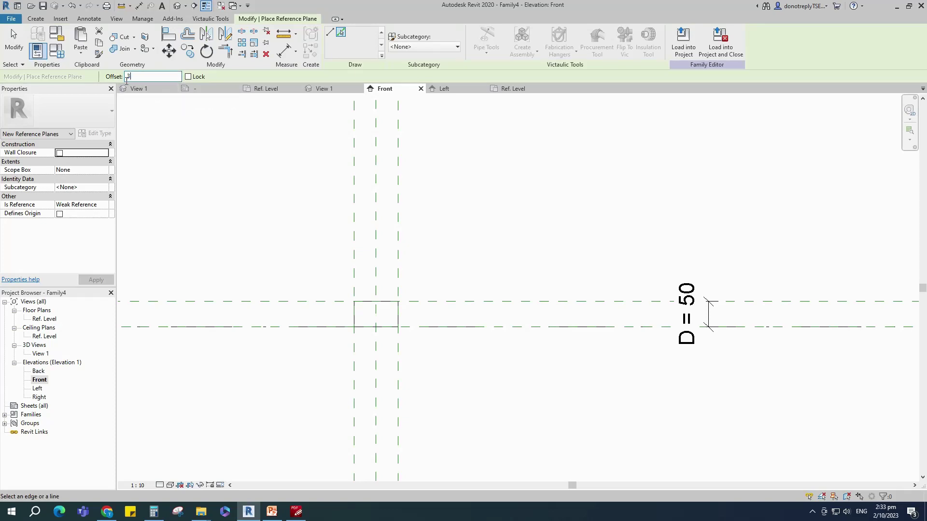
pyautogui.click(330, 32)
pyautogui.scroll(1, 436, 328)
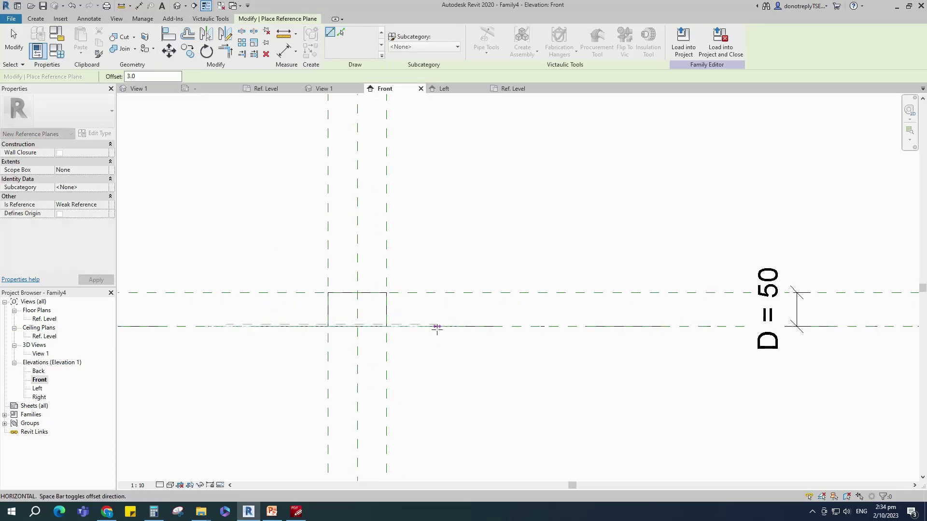
pyautogui.click(437, 328)
# Step: Add an aligned dimension between the Ref. Level and the new reference plane just above it
pyautogui.click(285, 51)
pyautogui.scroll(4, 450, 360)
pyautogui.click(414, 296)
pyautogui.click(412, 300)
pyautogui.scroll(-3, 411, 295)
pyautogui.click(540, 279)
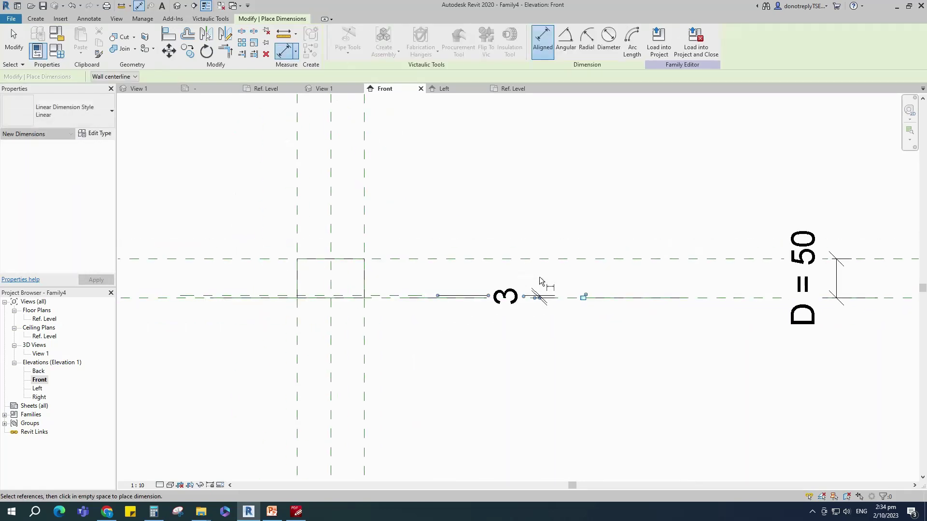
pyautogui.click(539, 281)
pyautogui.press('Escape')
pyautogui.press('Escape')
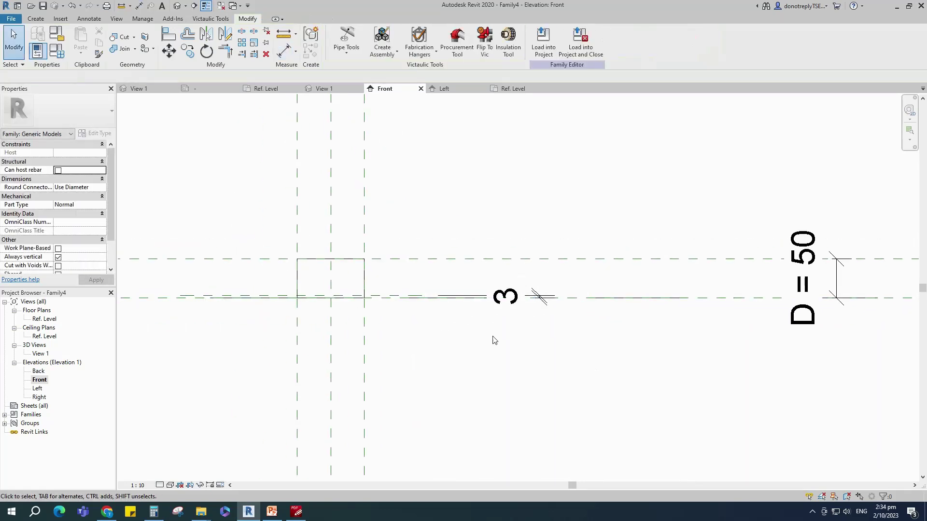
# Step: Open the Ref. Level floor plan and set its visual style to Shaded
pyautogui.click(513, 90)
pyautogui.scroll(1, 559, 292)
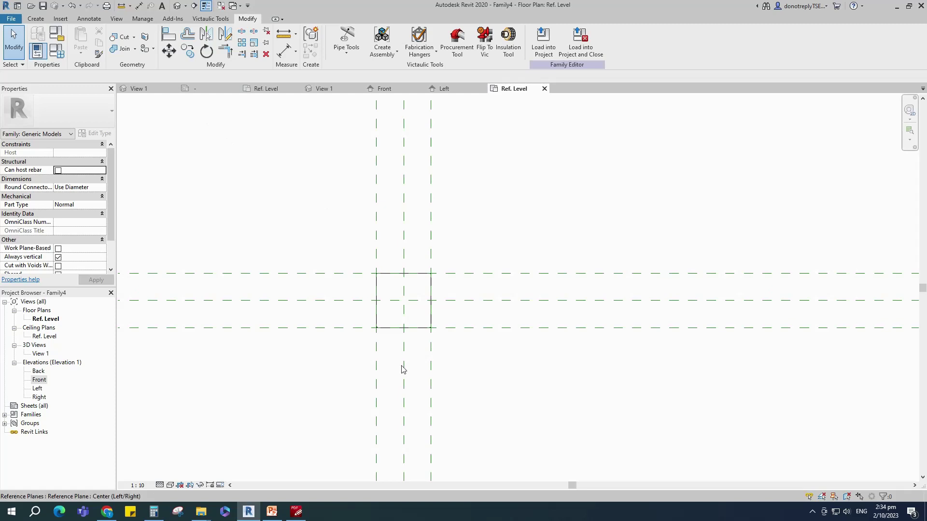
pyautogui.click(170, 485)
pyautogui.click(203, 448)
pyautogui.scroll(2, 403, 343)
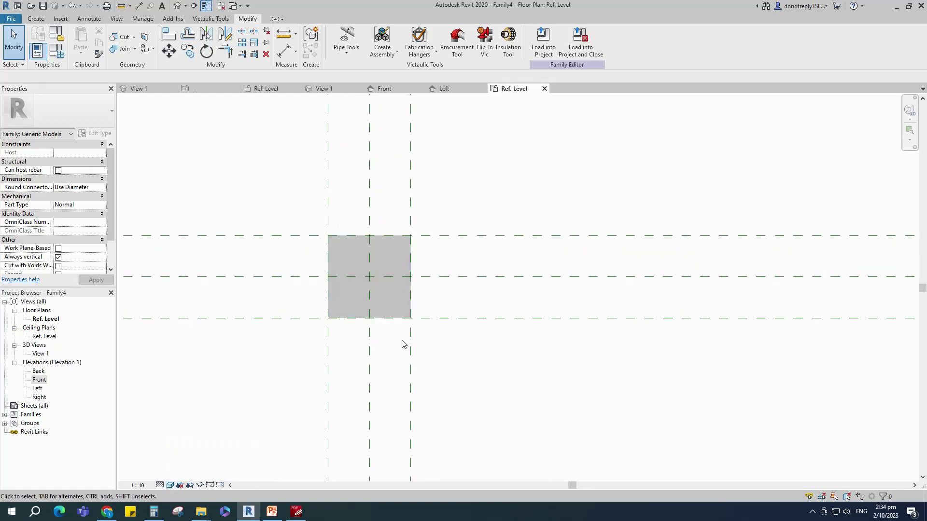
pyautogui.scroll(2, 419, 350)
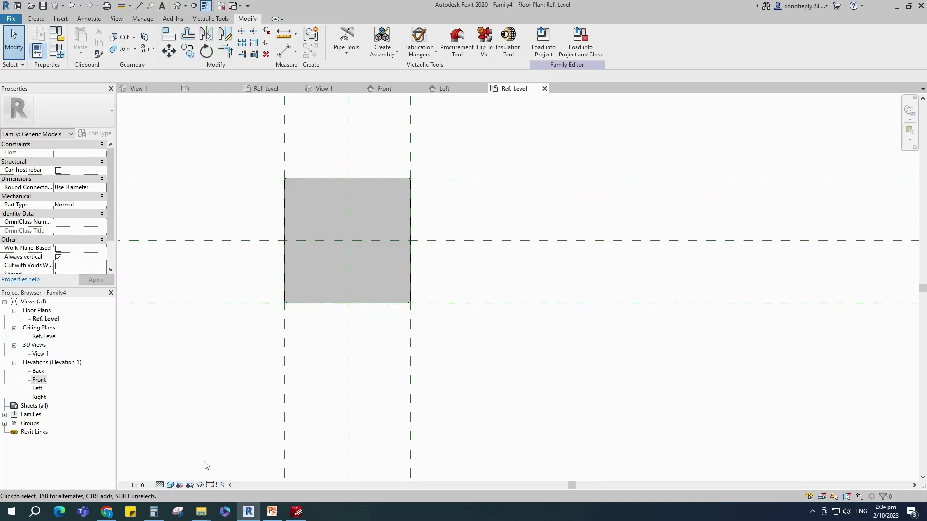
# Step: Start a void extrusion and sketch a rectangle offset 3 mm inward from the four outer reference planes
pyautogui.click(41, 19)
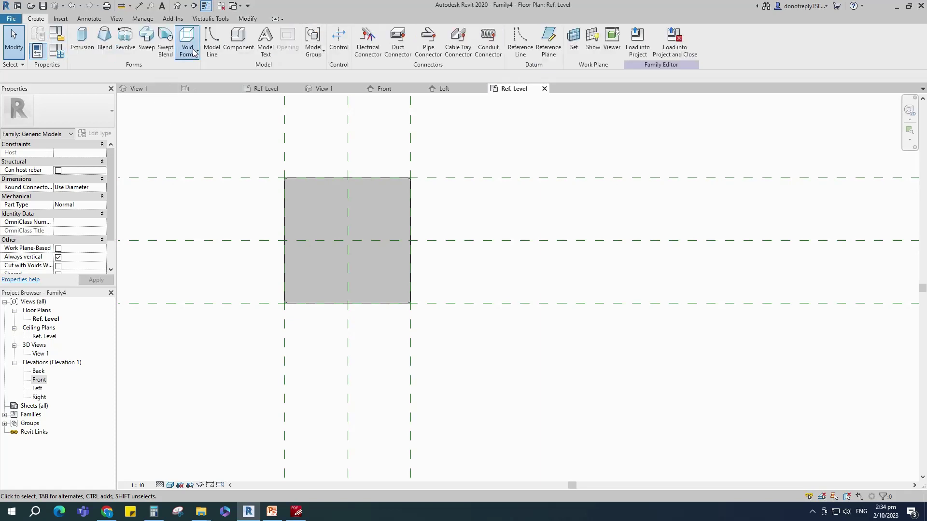
pyautogui.click(189, 53)
pyautogui.click(208, 69)
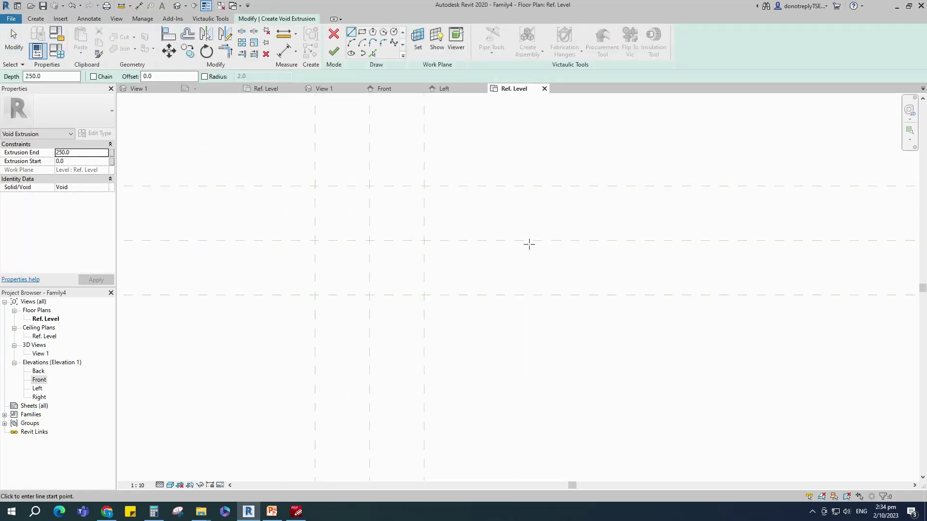
pyautogui.click(363, 34)
pyautogui.scroll(2, 288, 190)
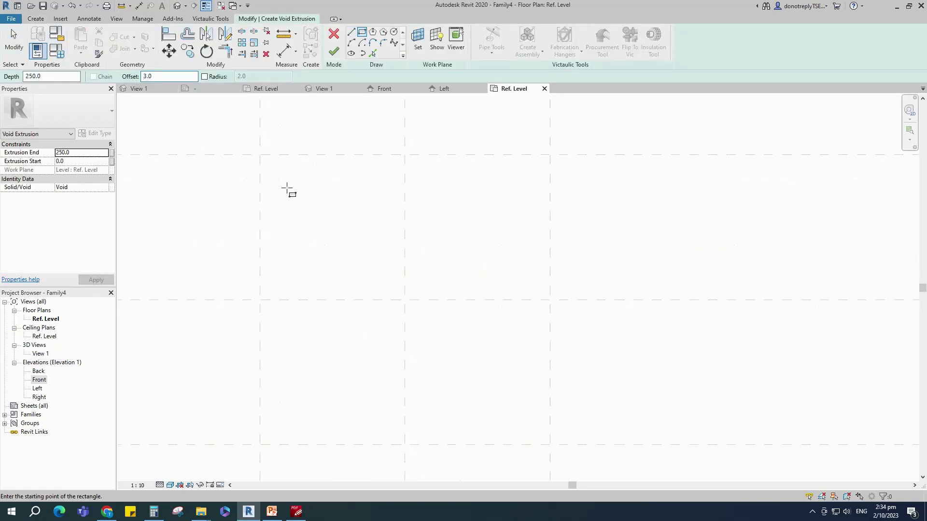
pyautogui.click(282, 169)
pyautogui.scroll(3, 473, 361)
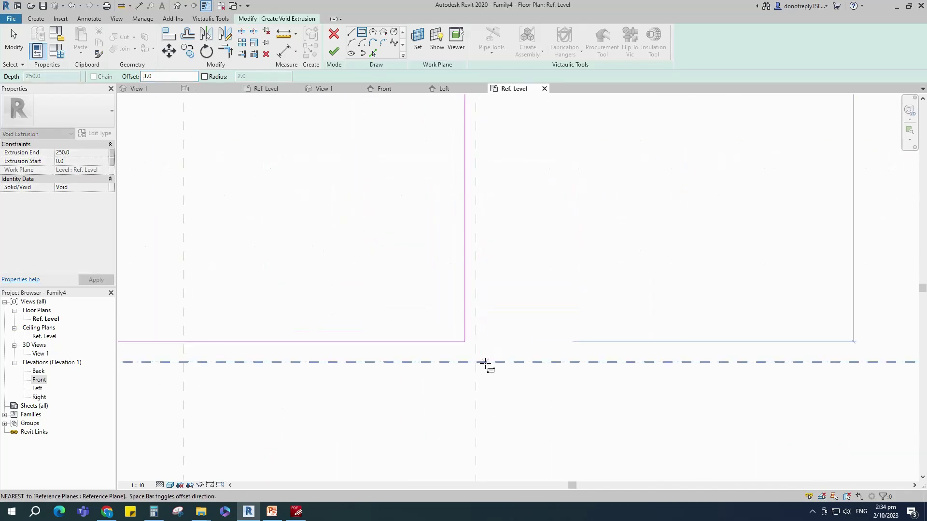
pyautogui.click(476, 364)
pyautogui.scroll(-3, 420, 345)
pyautogui.scroll(1, 391, 295)
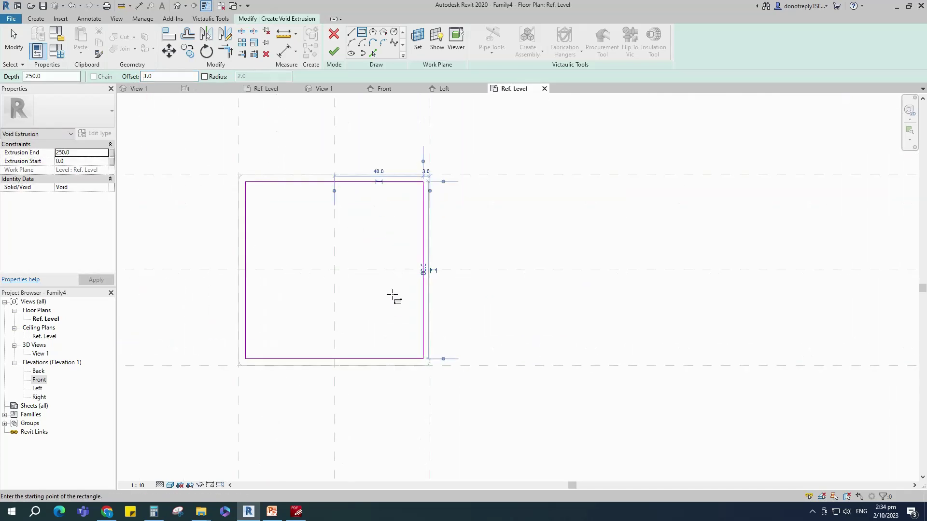
pyautogui.press('Escape')
pyautogui.press('Escape')
# Step: Sketch a circle of 3 mm radius centred on the midpoint of each vertical side of the void rectangle
pyautogui.click(393, 32)
pyautogui.scroll(2, 450, 289)
pyautogui.scroll(3, 420, 266)
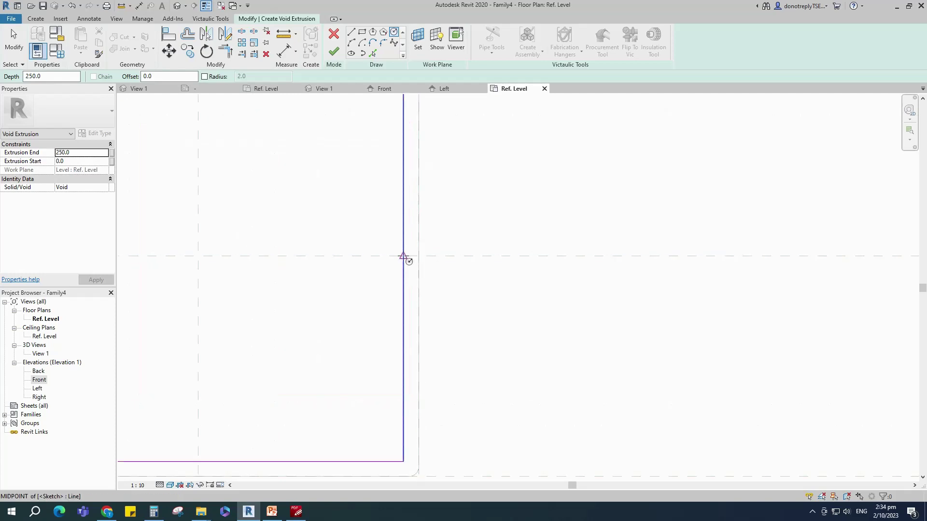
pyautogui.click(403, 256)
pyautogui.scroll(3, 416, 256)
pyautogui.click(422, 257)
pyautogui.scroll(-5, 565, 280)
pyautogui.scroll(3, 173, 280)
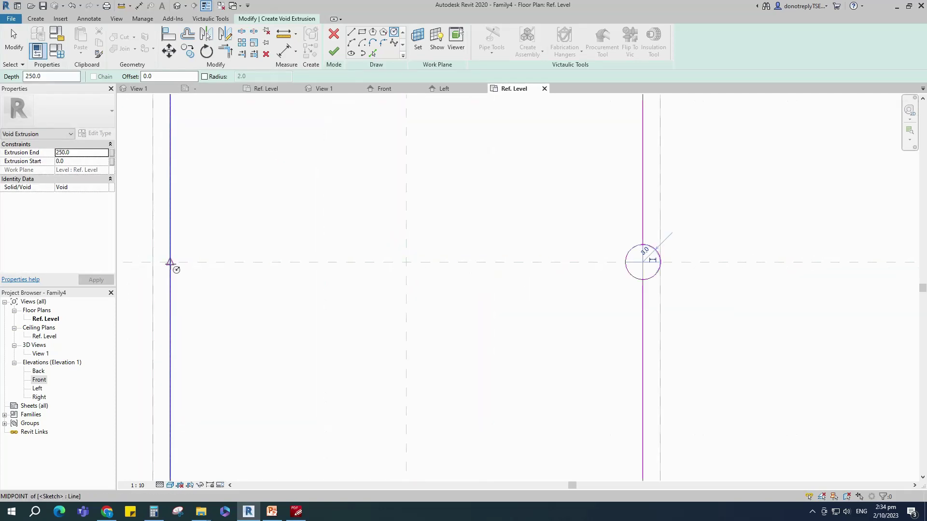
pyautogui.click(169, 264)
pyautogui.click(160, 261)
pyautogui.scroll(-3, 169, 263)
# Step: Split the void sketch's side lines and circles where they overlap on both sides
pyautogui.press('s')
pyautogui.press('l')
pyautogui.scroll(2, 232, 270)
pyautogui.scroll(2, 236, 273)
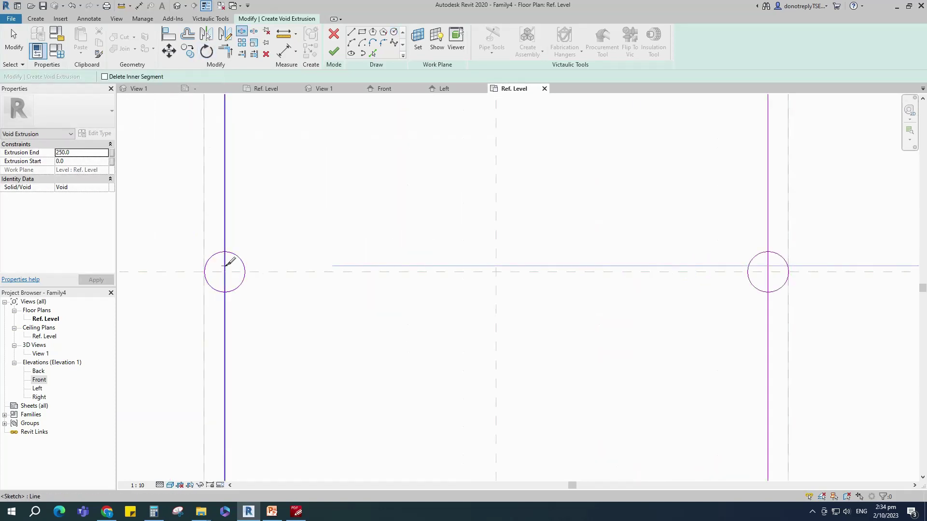
pyautogui.click(224, 265)
pyautogui.click(210, 258)
pyautogui.scroll(-3, 208, 285)
pyautogui.scroll(4, 535, 278)
pyautogui.click(525, 264)
pyautogui.scroll(-3, 555, 275)
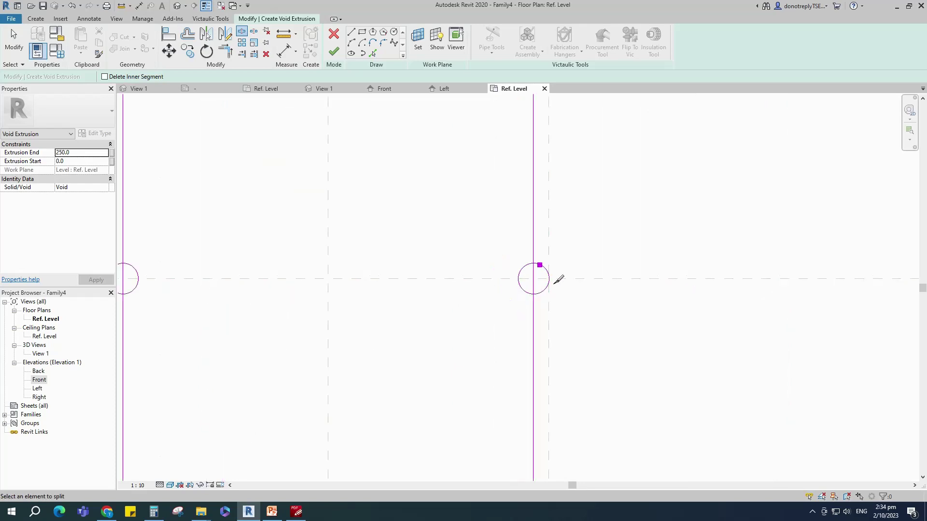
# Step: Trim both circles and side lines into inward-bulging half-round arcs, and finish the void extrusion sketch
pyautogui.press('t')
pyautogui.press('r')
pyautogui.scroll(3, 536, 279)
pyautogui.click(529, 306)
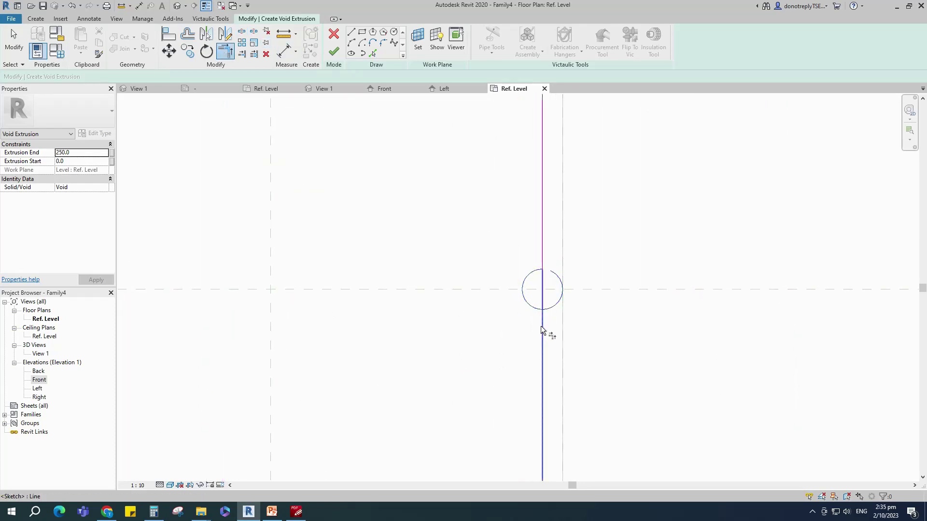
pyautogui.click(542, 327)
pyautogui.scroll(-4, 538, 304)
pyautogui.scroll(4, 366, 314)
pyautogui.click(349, 281)
pyautogui.click(355, 264)
pyautogui.click(356, 234)
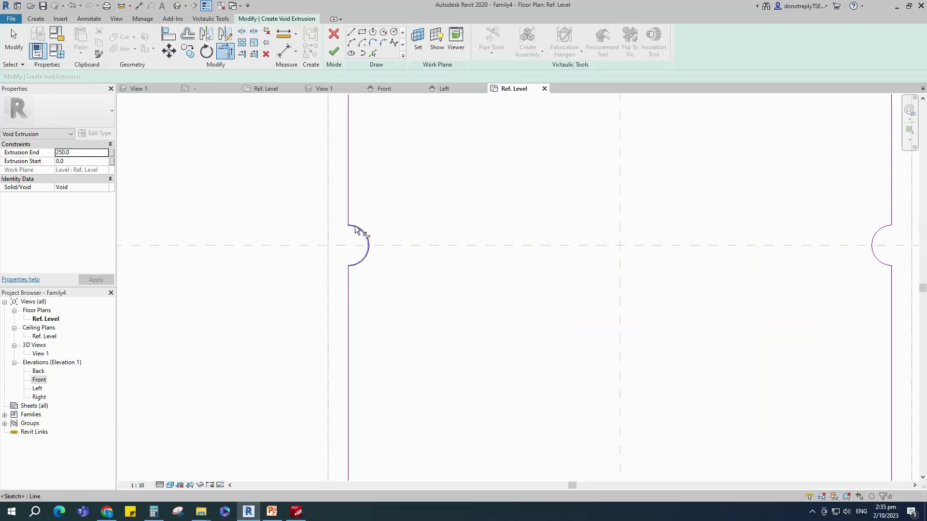
pyautogui.scroll(-3, 314, 271)
pyautogui.click(333, 53)
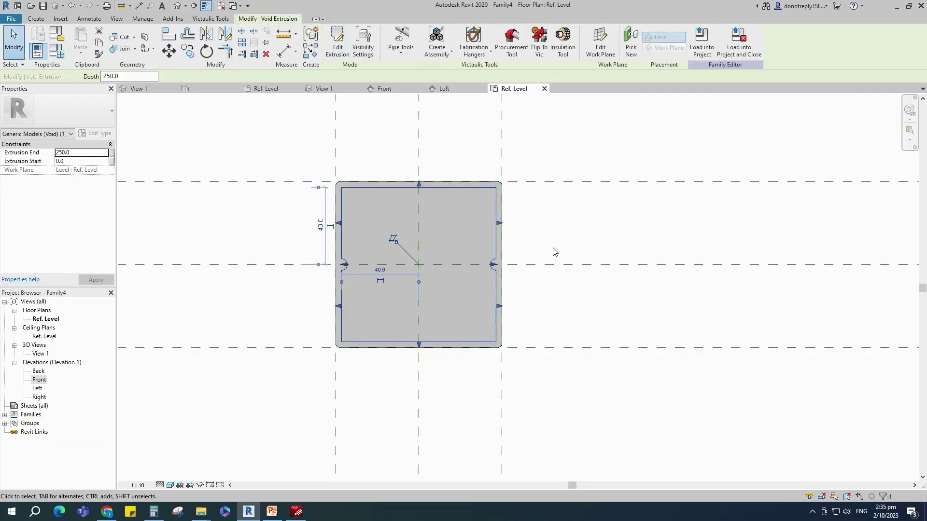
pyautogui.click(551, 247)
pyautogui.scroll(-1, 525, 242)
# Step: In the Front elevation, fit the void's top to the depth D reference plane and its bottom to the 3 mm plane
pyautogui.click(384, 88)
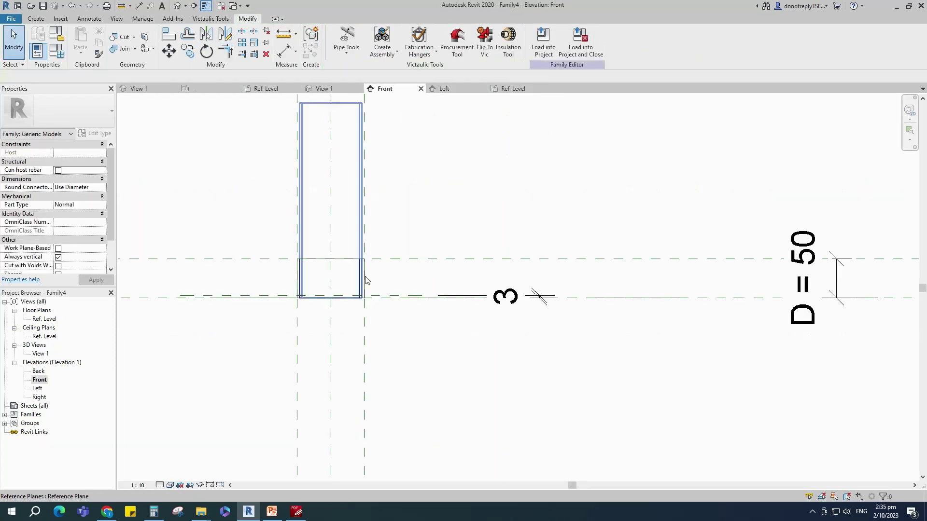
pyautogui.scroll(2, 365, 272)
pyautogui.click(371, 240)
pyautogui.scroll(-4, 362, 241)
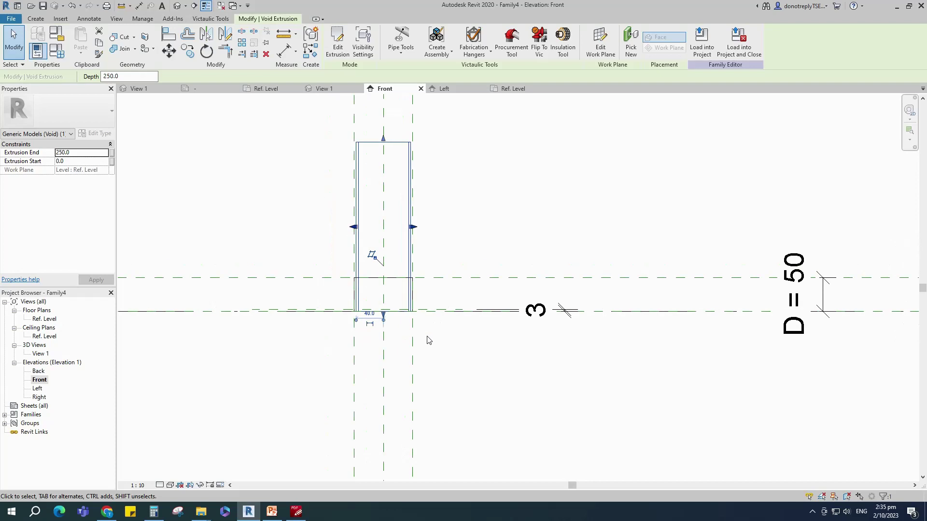
pyautogui.moveTo(404, 299); pyautogui.dragTo(391, 313)
pyautogui.click(410, 283)
pyautogui.scroll(2, 395, 336)
pyautogui.click(341, 332)
pyautogui.press('Escape')
pyautogui.scroll(-1, 427, 208)
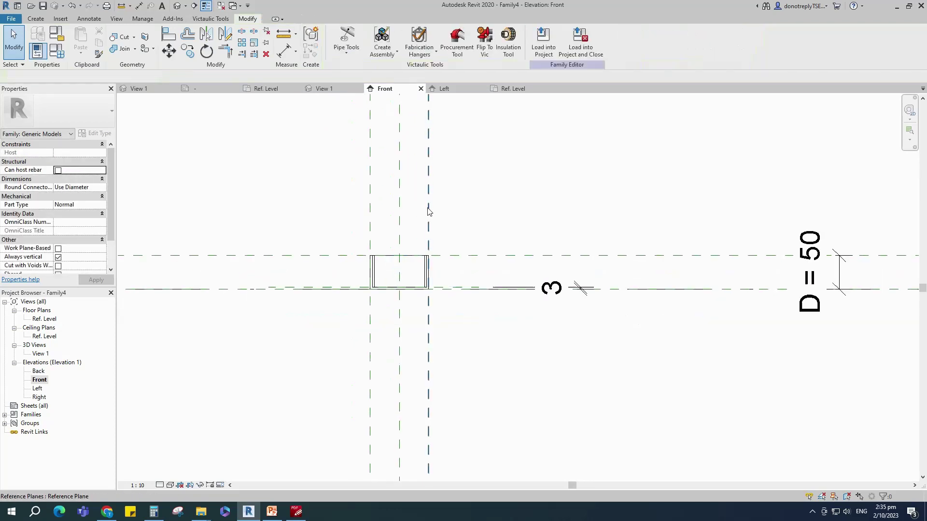
pyautogui.scroll(4, 401, 287)
pyautogui.scroll(-2, 367, 335)
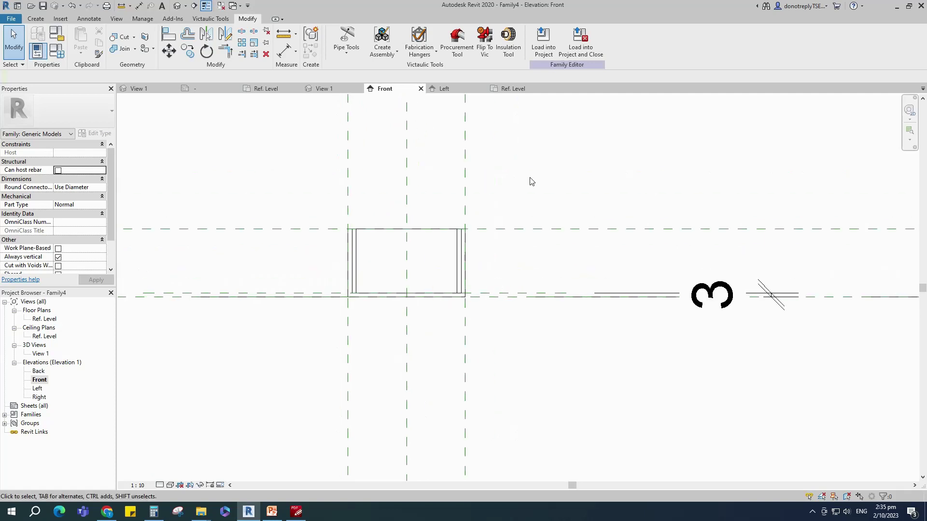
# Step: Show the box in an isometric 3D view with the Shaded visual style
pyautogui.click(325, 88)
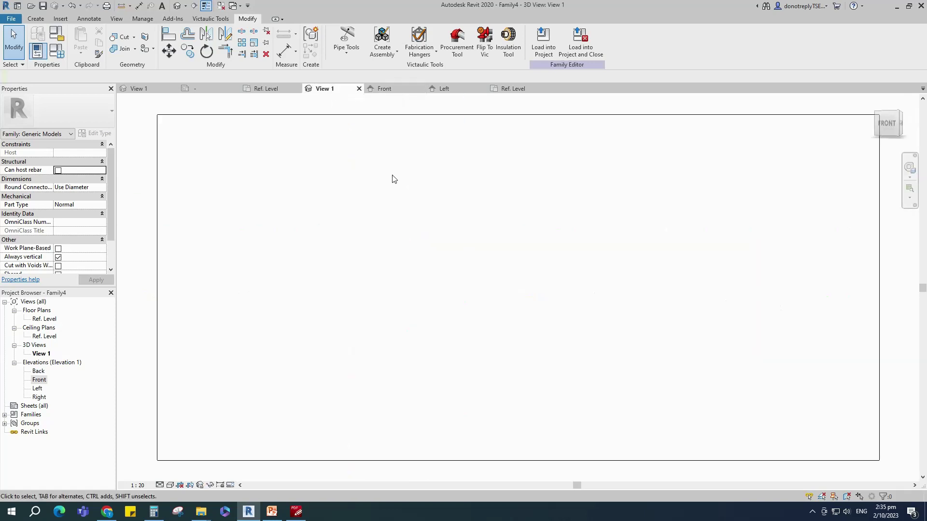
pyautogui.moveTo(393, 178)
pyautogui.keyDown('shift'); pyautogui.mouseDown(button='middle')
pyautogui.moveTo(548, 345)
pyautogui.moveTo(610, 259)
pyautogui.moveTo(690, 312)
pyautogui.mouseUp(button='middle'); pyautogui.keyUp('shift')
pyautogui.click(887, 124)
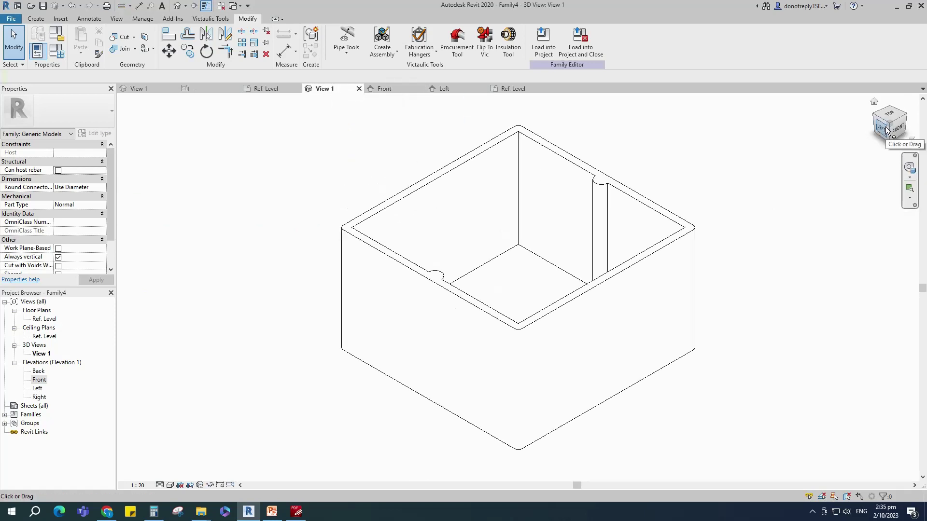
pyautogui.click(171, 486)
pyautogui.click(179, 446)
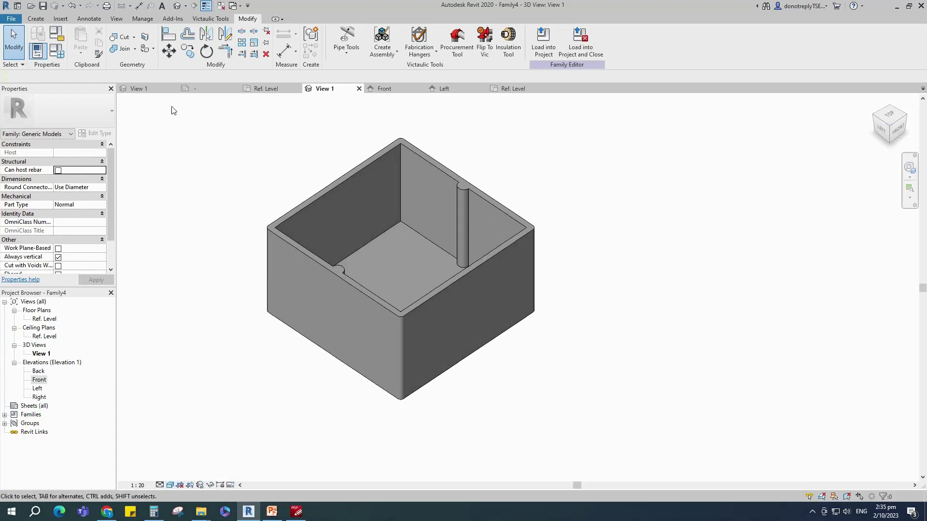
# Step: Save the family in the Documents folder as Base Box
pyautogui.click(42, 7)
pyautogui.write('Base')
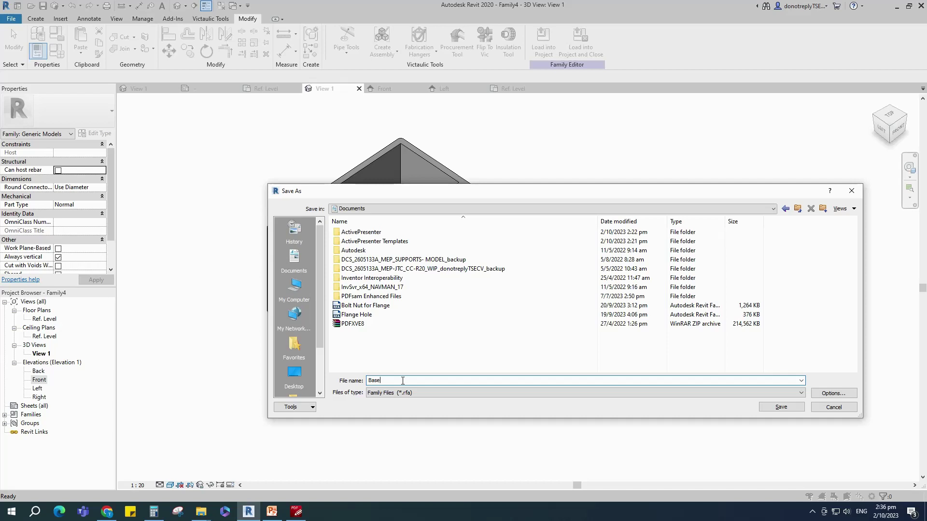
pyautogui.write(' Box')
pyautogui.press('Return')
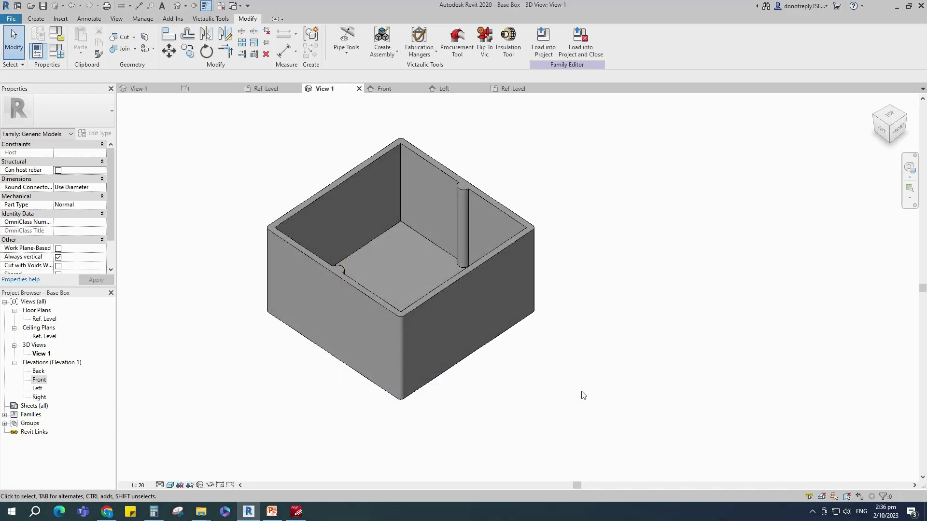
# Step: Associate the box extrusion's material with a new family type parameter named Base Box
pyautogui.click(393, 379)
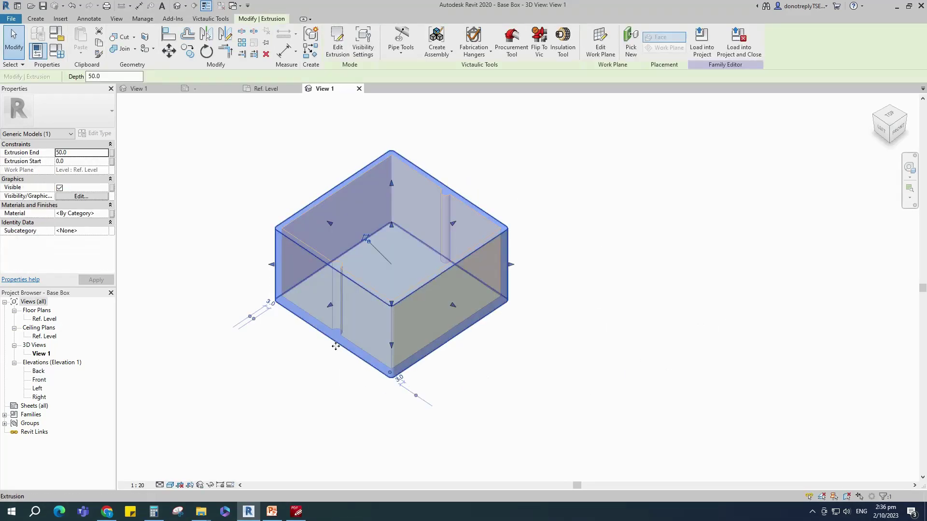
pyautogui.click(112, 214)
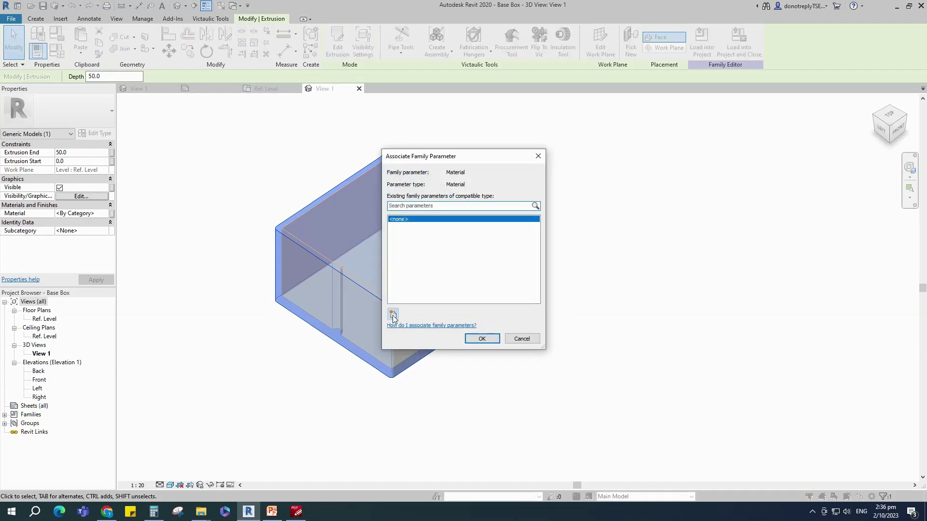
pyautogui.click(392, 314)
pyautogui.write('Base B')
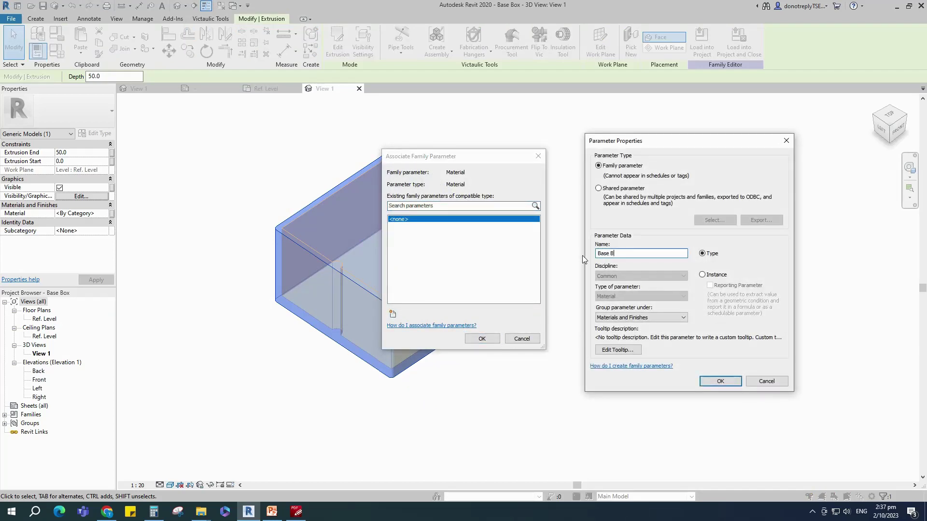
pyautogui.write('ox')
pyautogui.click(721, 381)
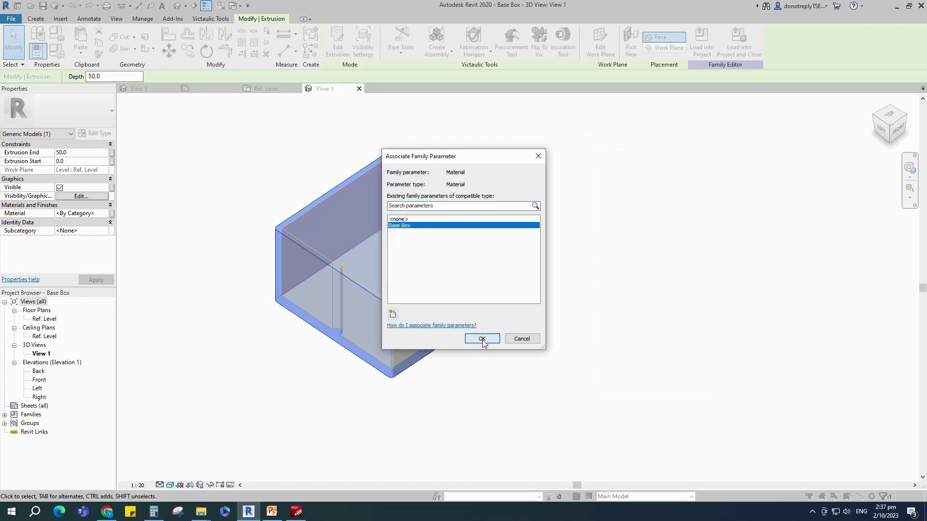
pyautogui.click(481, 338)
pyautogui.press('Escape')
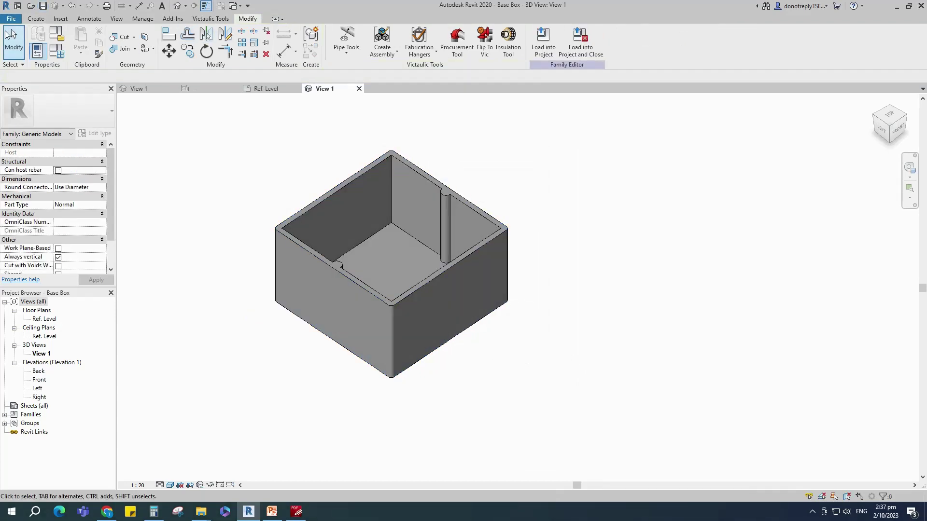
# Step: Create a new family from the Metric Generic Model face based template
pyautogui.click(10, 19)
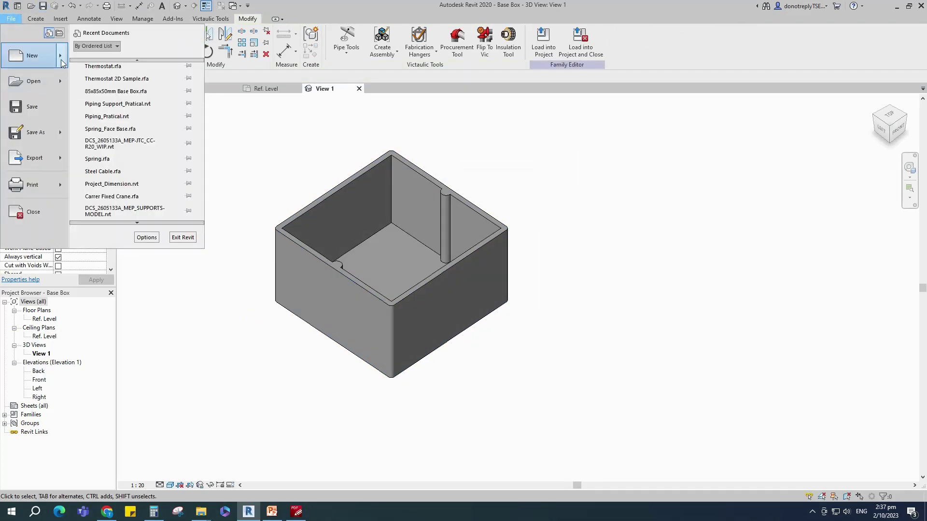
pyautogui.moveTo(61, 63)
pyautogui.click(111, 84)
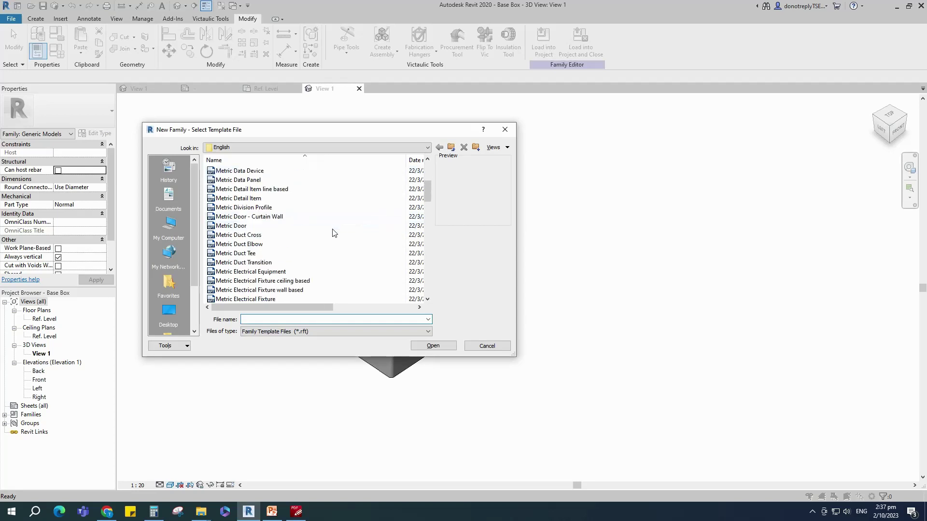
pyautogui.scroll(-5, 333, 233)
pyautogui.click(288, 235)
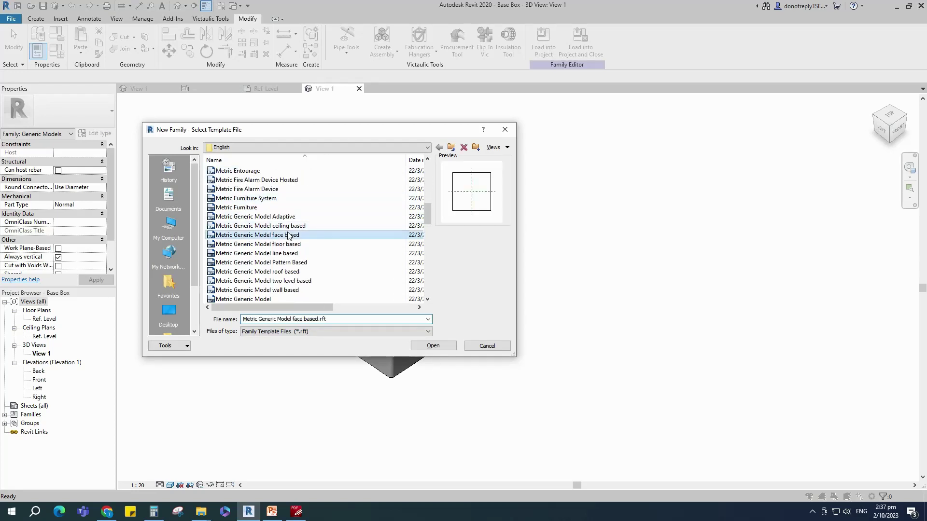
pyautogui.click(433, 346)
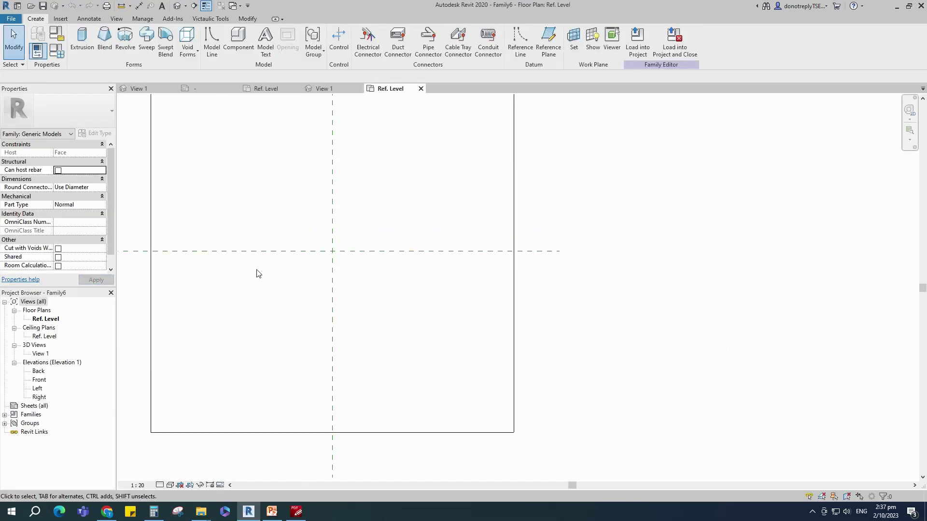
# Step: Add reference planes offset 43 mm on both sides of the vertical and horizontal centre planes in the Ref. Level plan
pyautogui.press('r')
pyautogui.press('p')
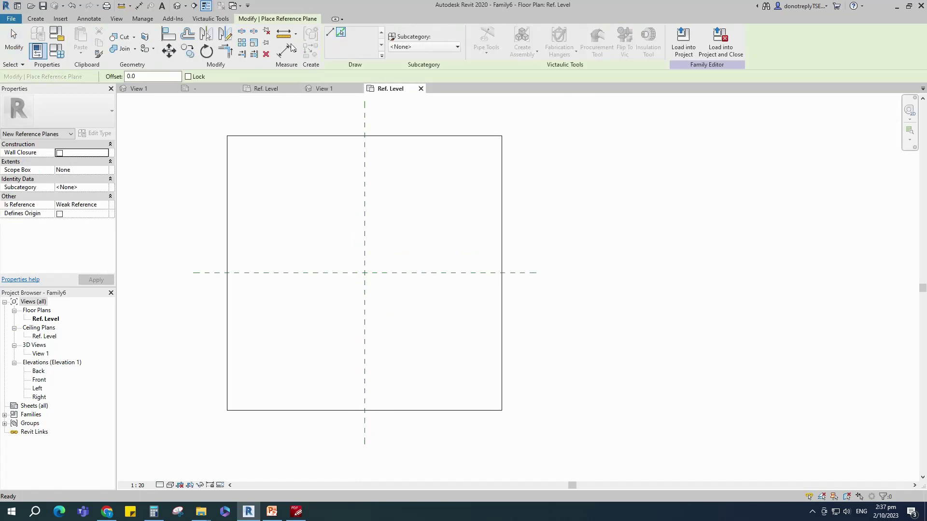
pyautogui.doubleClick(140, 77)
pyautogui.write('43')
pyautogui.scroll(1, 375, 311)
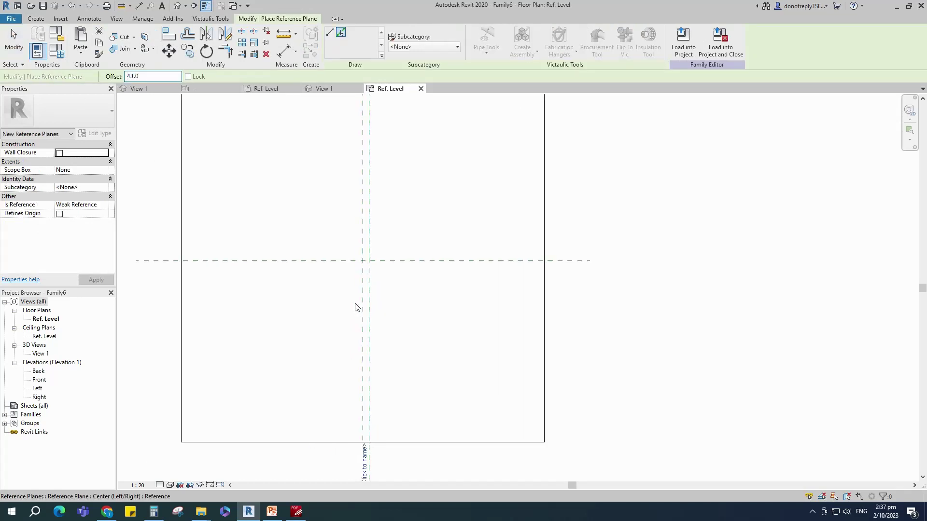
pyautogui.click(360, 301)
pyautogui.click(379, 258)
pyautogui.click(380, 264)
pyautogui.scroll(-2, 427, 298)
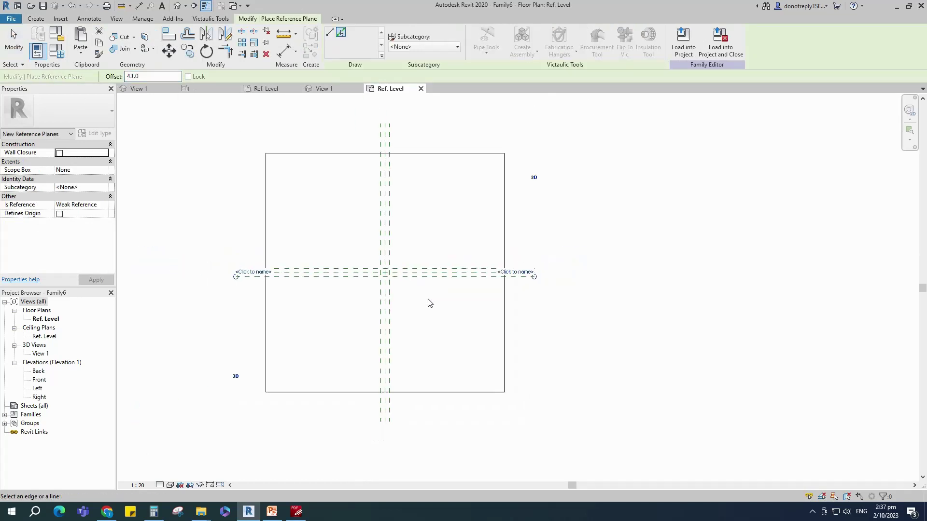
pyautogui.press('Escape')
# Step: Set the Ref. Level plan's scale to 1:10 and its detail level to Fine
pyautogui.click(137, 485)
pyautogui.click(144, 380)
pyautogui.click(159, 485)
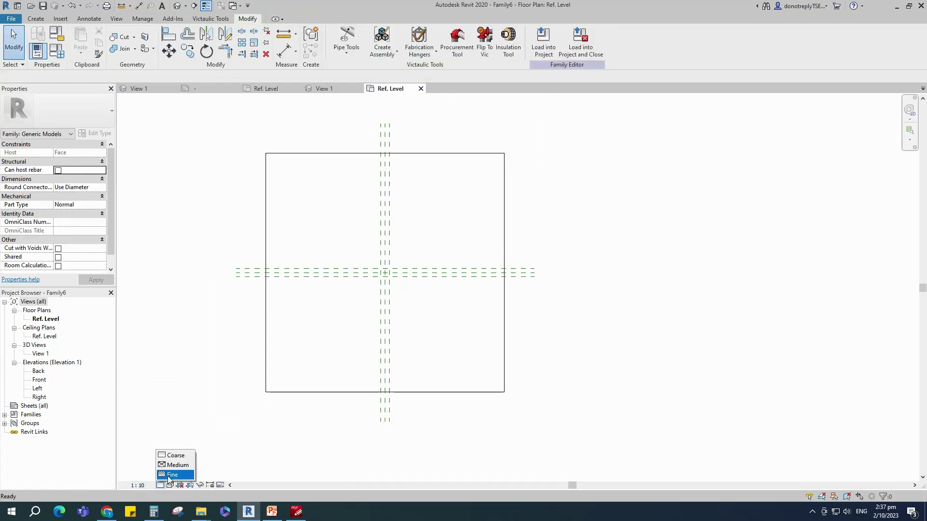
pyautogui.click(172, 476)
# Step: Dimension the three vertical reference planes in one string and make their spacing equal
pyautogui.scroll(3, 361, 242)
pyautogui.press('d')
pyautogui.press('i')
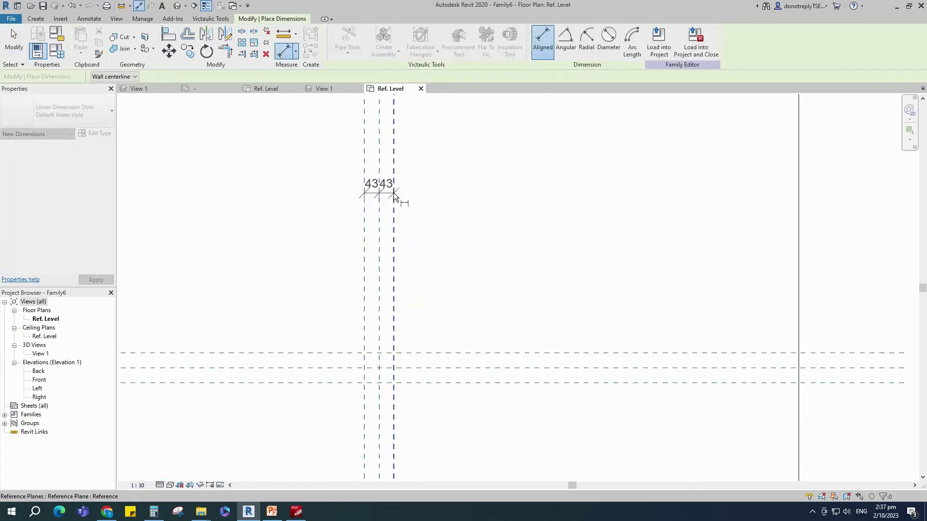
pyautogui.scroll(-1, 377, 230)
pyautogui.click(405, 189)
pyautogui.click(379, 154)
pyautogui.scroll(-2, 378, 292)
pyautogui.press('Escape')
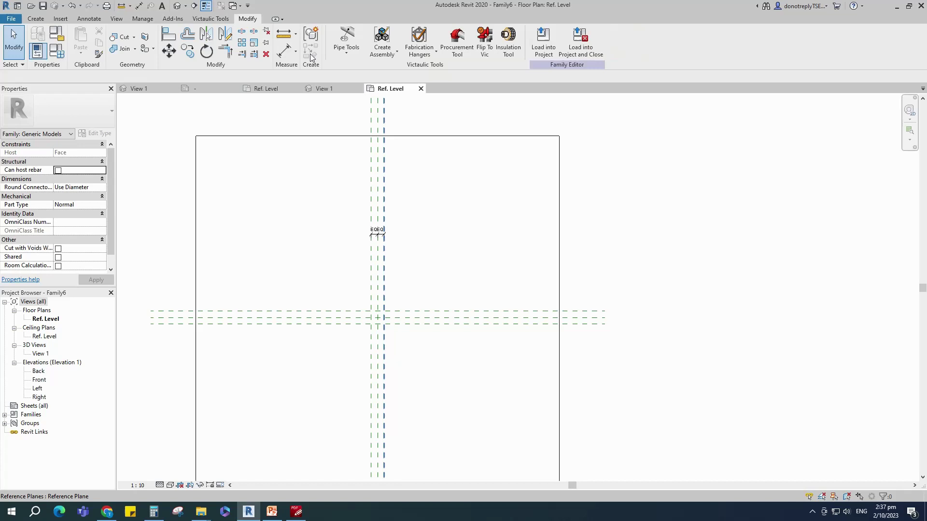
# Step: Dimension the distance between the outer vertical reference planes and label it with a new family type parameter L
pyautogui.click(284, 49)
pyautogui.scroll(2, 396, 246)
pyautogui.click(352, 189)
pyautogui.click(375, 186)
pyautogui.click(443, 185)
pyautogui.press('Escape')
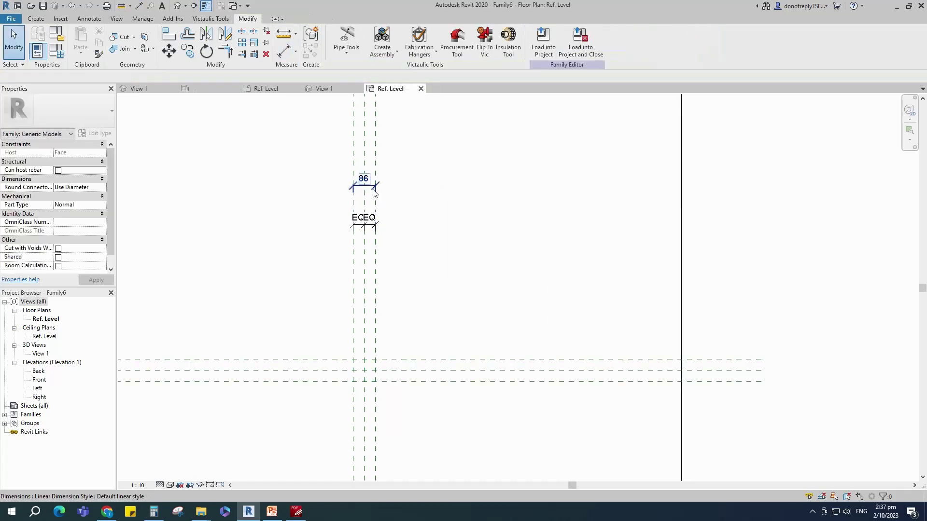
pyautogui.click(374, 193)
pyautogui.click(364, 201)
pyautogui.write('L')
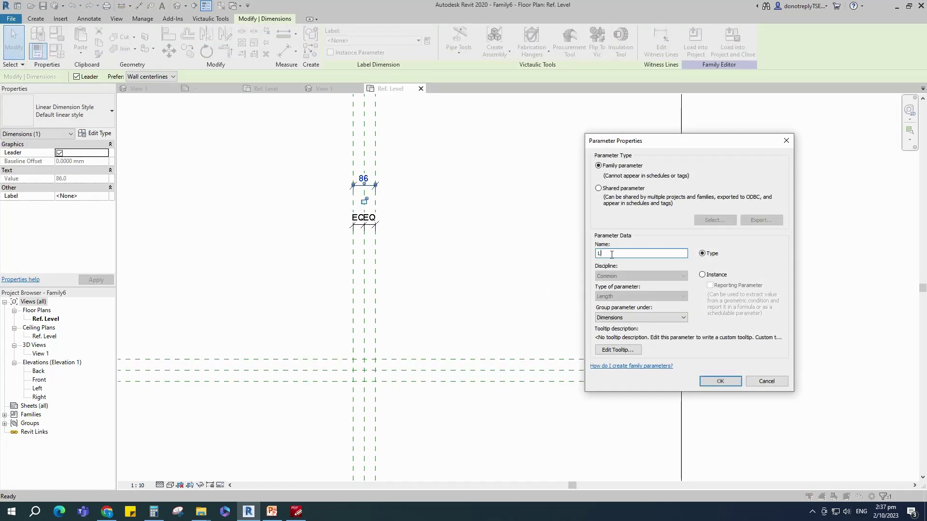
pyautogui.click(728, 381)
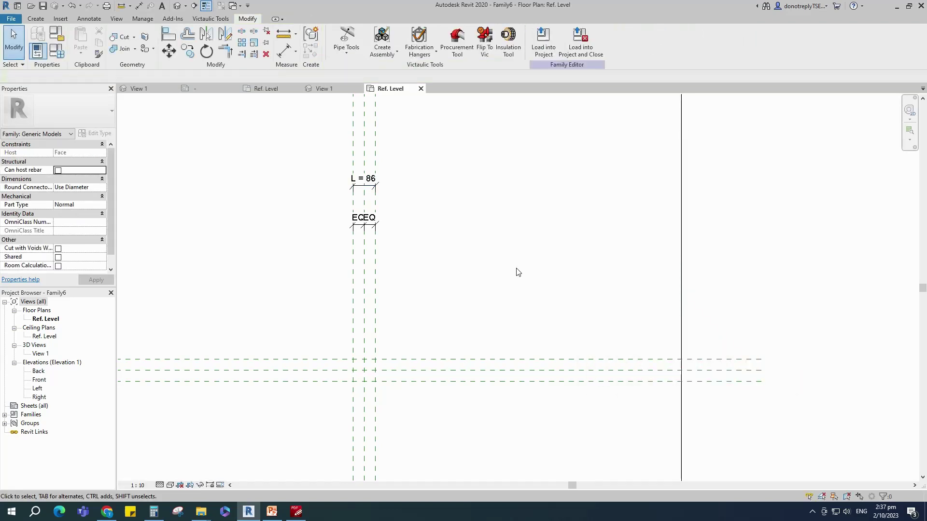
# Step: Dimension the three horizontal reference planes in one string and make their spacing equal
pyautogui.click(282, 52)
pyautogui.scroll(2, 492, 379)
pyautogui.click(509, 349)
pyautogui.scroll(-2, 508, 349)
pyautogui.click(513, 360)
pyautogui.click(517, 371)
pyautogui.click(496, 386)
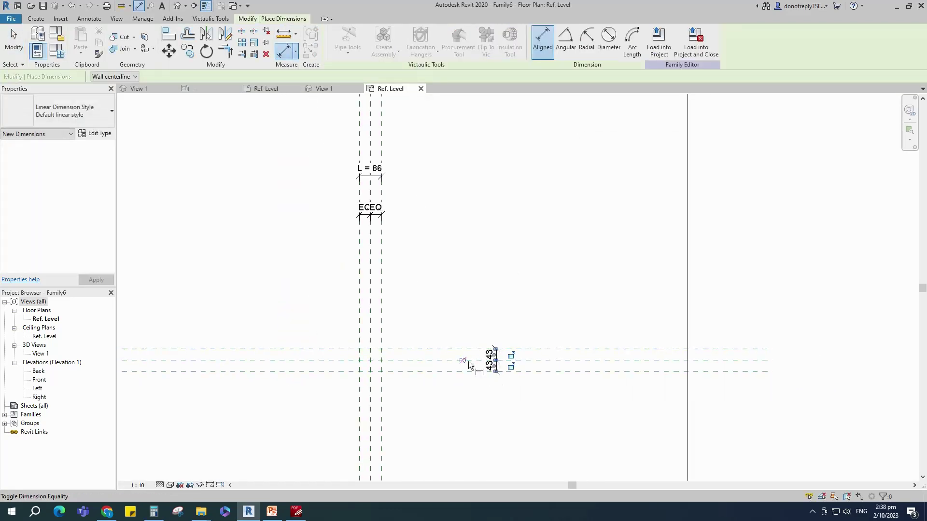
pyautogui.click(468, 361)
# Step: Dimension the distance between the outer horizontal reference planes and label it with a new family type parameter H
pyautogui.click(534, 349)
pyautogui.click(534, 371)
pyautogui.click(545, 382)
pyautogui.press('Escape')
pyautogui.press('Escape')
pyautogui.click(546, 368)
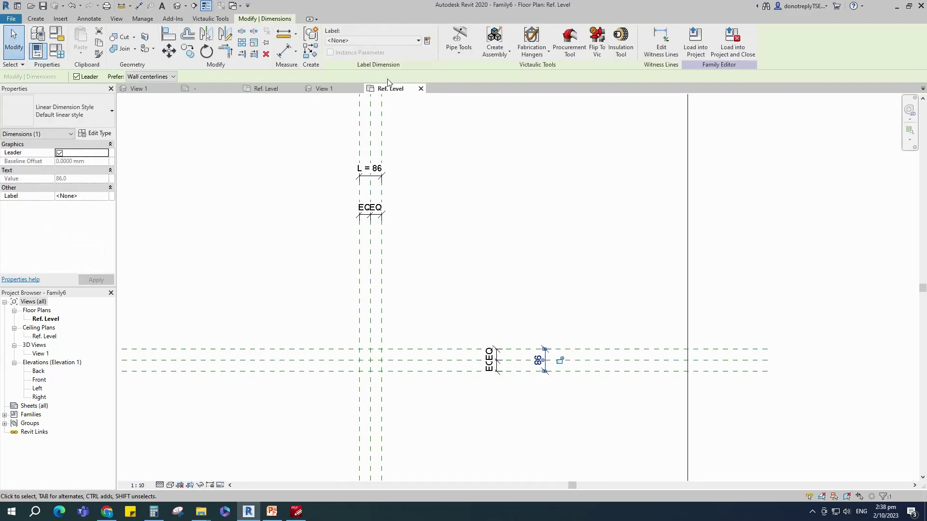
pyautogui.click(427, 40)
pyautogui.write('H')
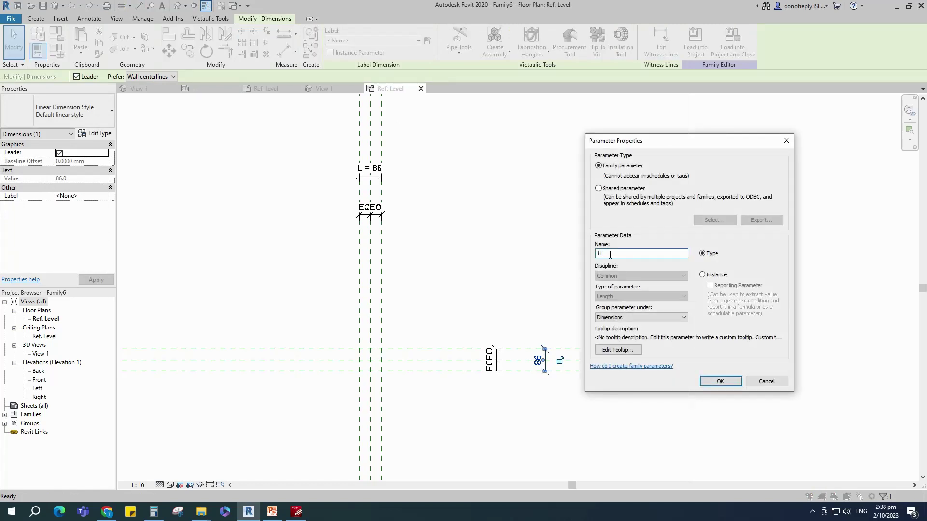
pyautogui.click(720, 381)
pyautogui.press('Escape')
# Step: Start an extrusion with an 86 × 86 mm rectangle between the outer reference planes and lock its sides to them
pyautogui.scroll(3, 281, 331)
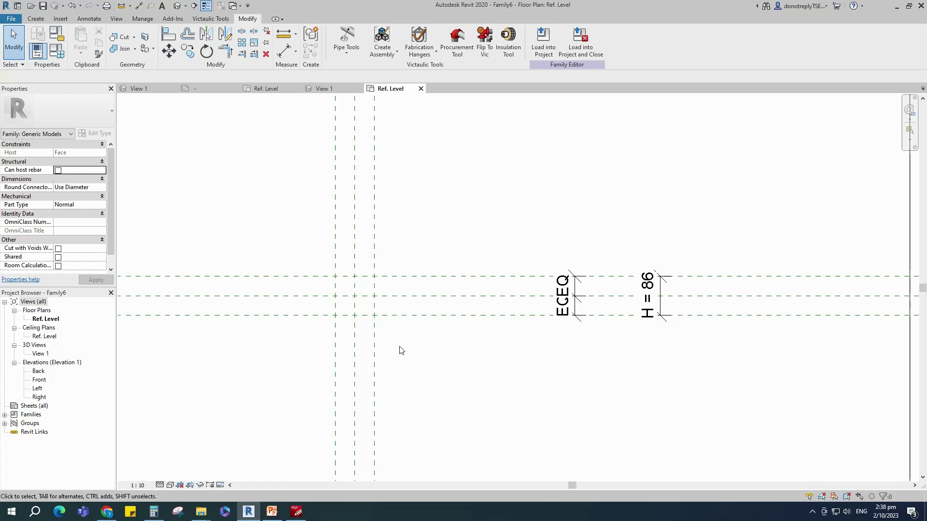
pyautogui.click(36, 19)
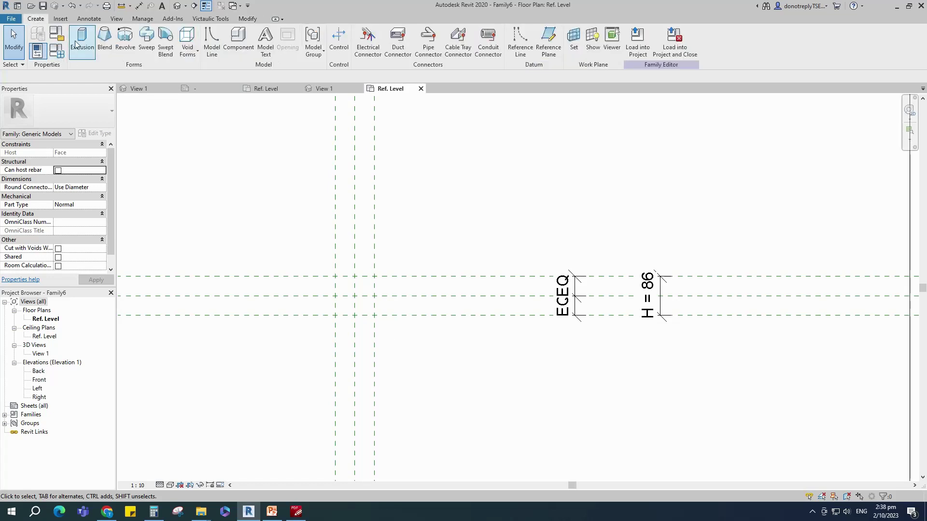
pyautogui.click(81, 41)
pyautogui.scroll(2, 336, 275)
pyautogui.click(325, 274)
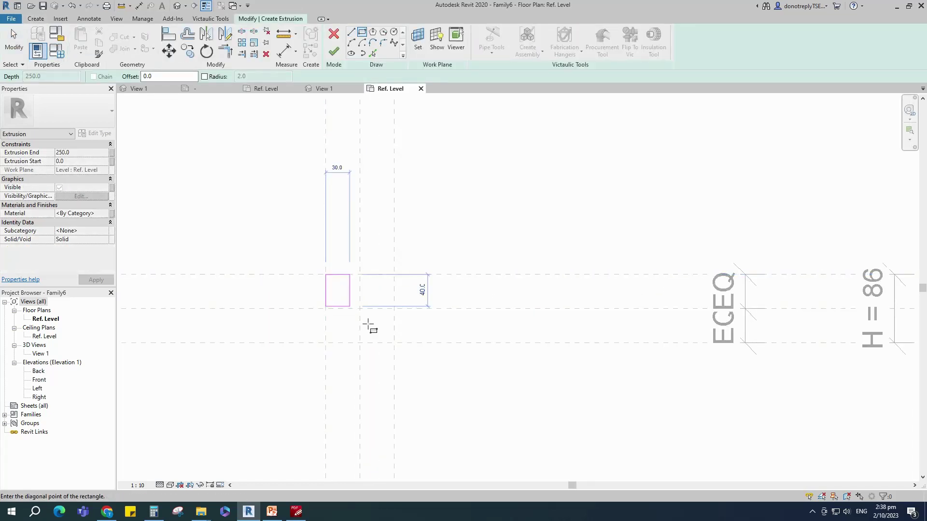
pyautogui.click(394, 343)
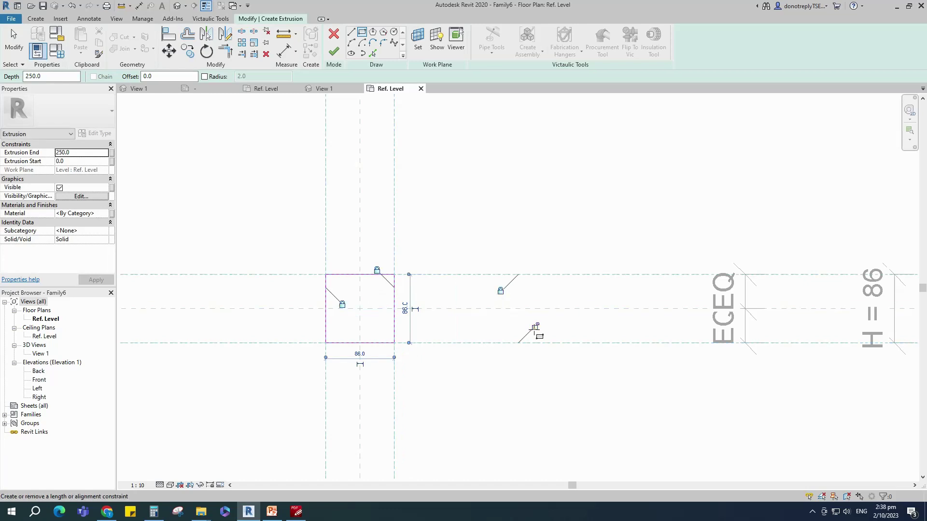
# Step: Fillet the rectangle's corners with a 2 mm radius and finish the extrusion
pyautogui.click(384, 43)
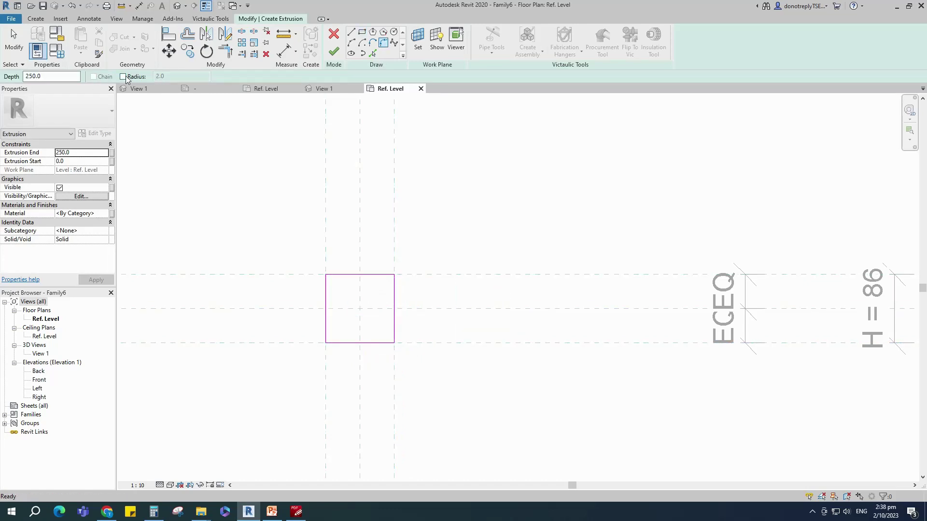
pyautogui.click(123, 77)
pyautogui.scroll(2, 339, 298)
pyautogui.click(316, 272)
pyautogui.click(325, 256)
pyautogui.click(416, 257)
pyautogui.click(435, 274)
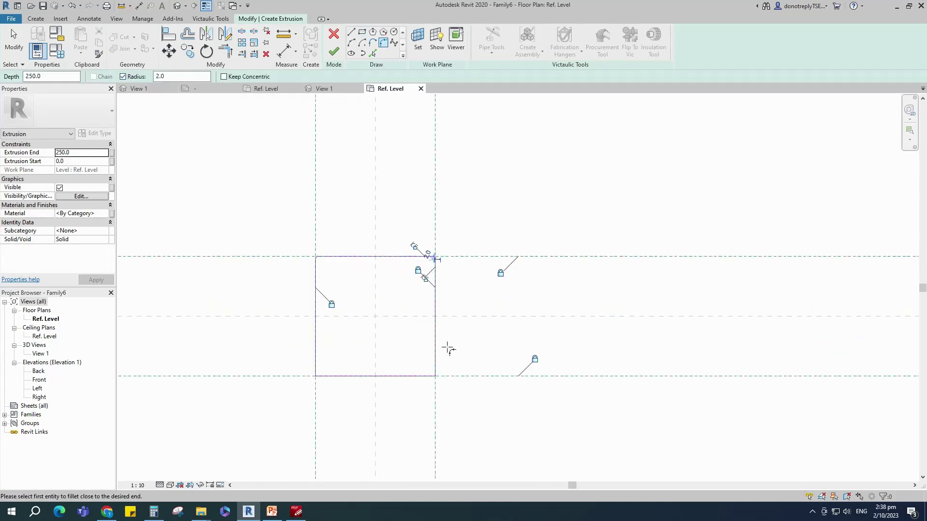
pyautogui.click(420, 376)
pyautogui.click(315, 360)
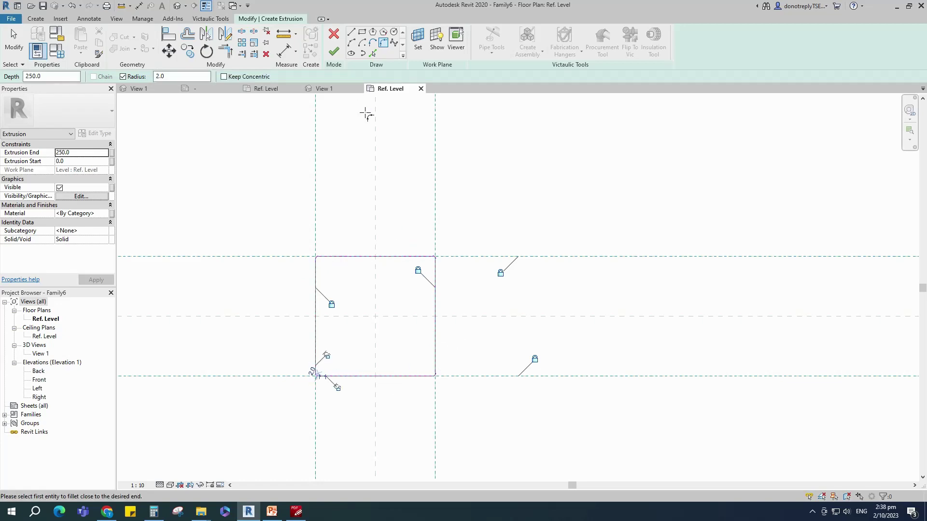
pyautogui.click(334, 51)
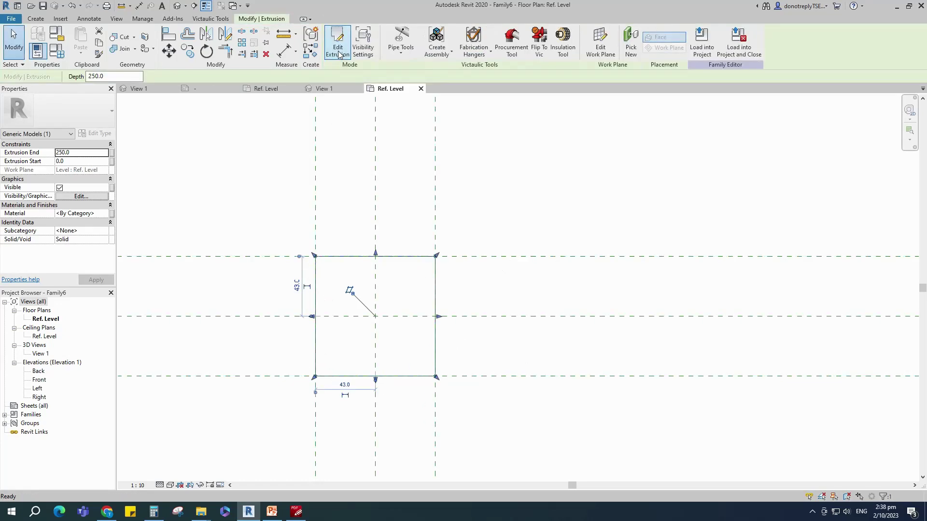
pyautogui.click(498, 207)
# Step: In the Front elevation, add a reference plane 14 mm above the Ref. Level and set the view scale to 1:10
pyautogui.doubleClick(40, 379)
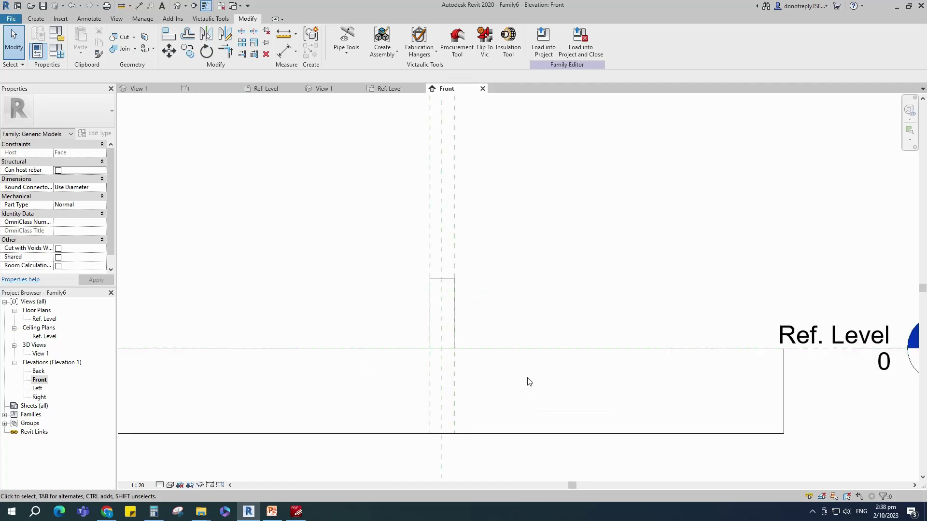
pyautogui.press('r')
pyautogui.press('p')
pyautogui.moveTo(147, 76); pyautogui.dragTo(122, 77)
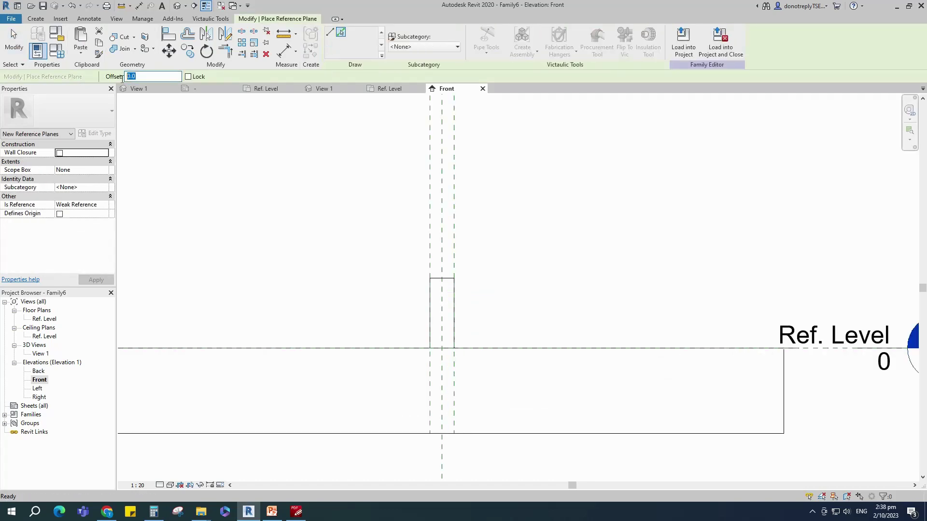
pyautogui.write('14')
pyautogui.scroll(2, 481, 362)
pyautogui.click(138, 485)
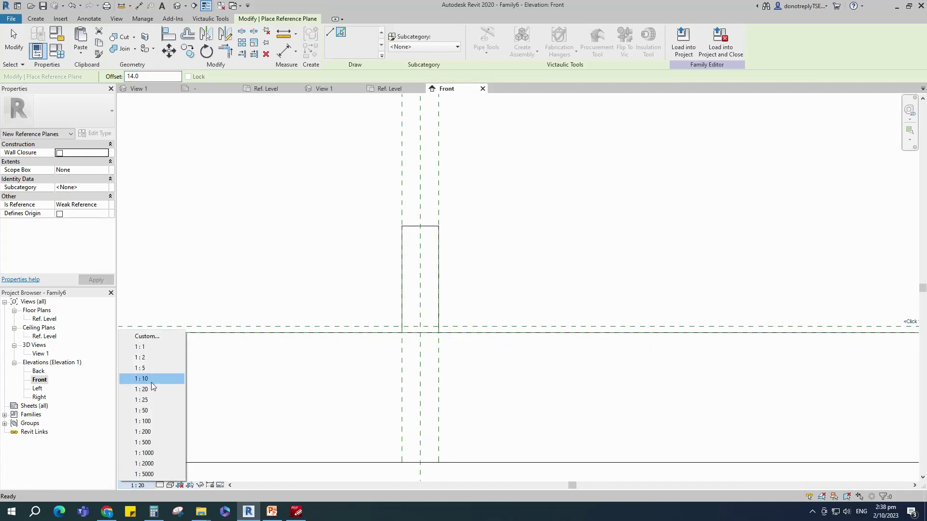
pyautogui.click(152, 379)
# Step: Dimension the upper reference plane from the Ref. Level and label it with a new family type parameter T
pyautogui.click(285, 51)
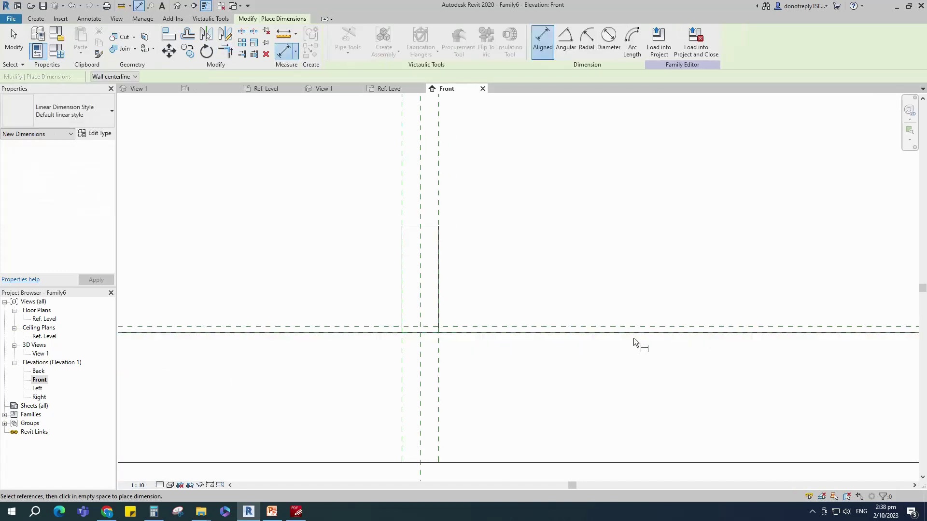
pyautogui.click(603, 332)
pyautogui.click(609, 326)
pyautogui.click(654, 319)
pyautogui.press('Escape')
pyautogui.click(427, 40)
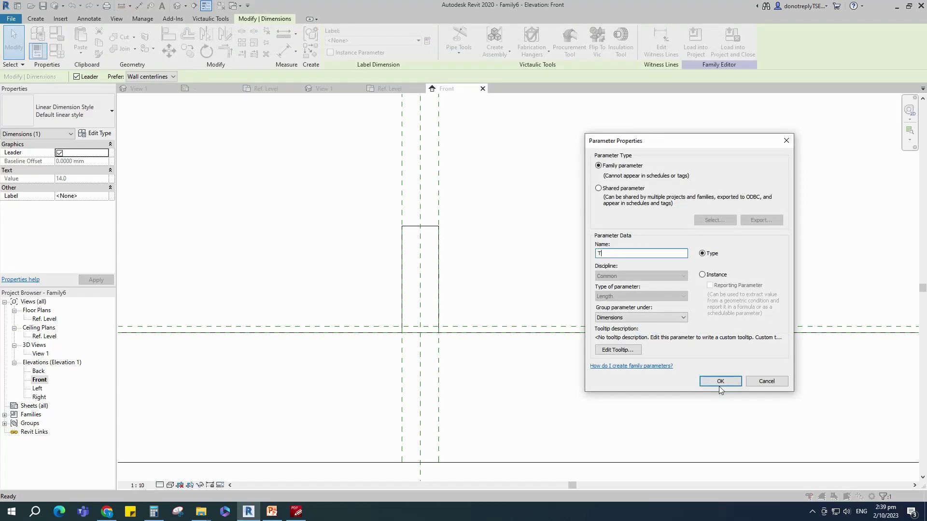
pyautogui.click(719, 381)
# Step: Align the extrusion's top edge to the thickness T reference plane
pyautogui.click(169, 34)
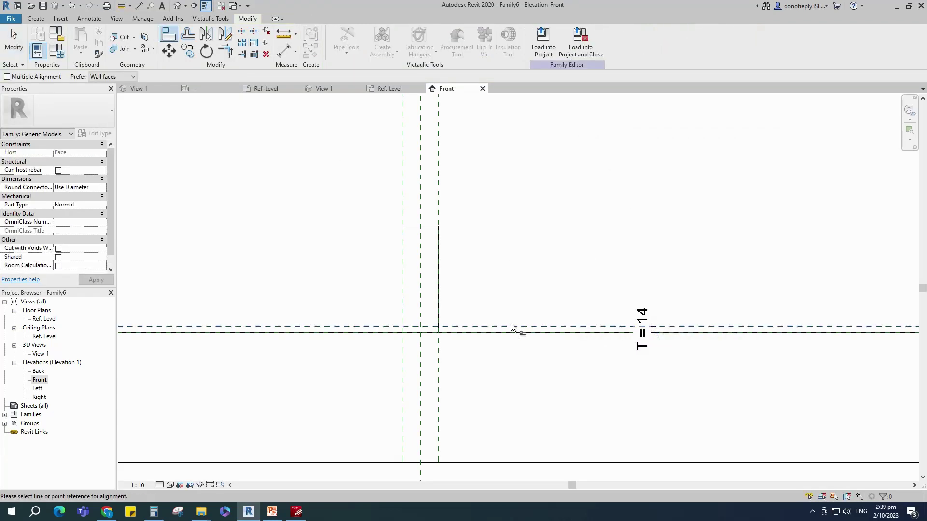
pyautogui.click(511, 326)
pyautogui.click(434, 226)
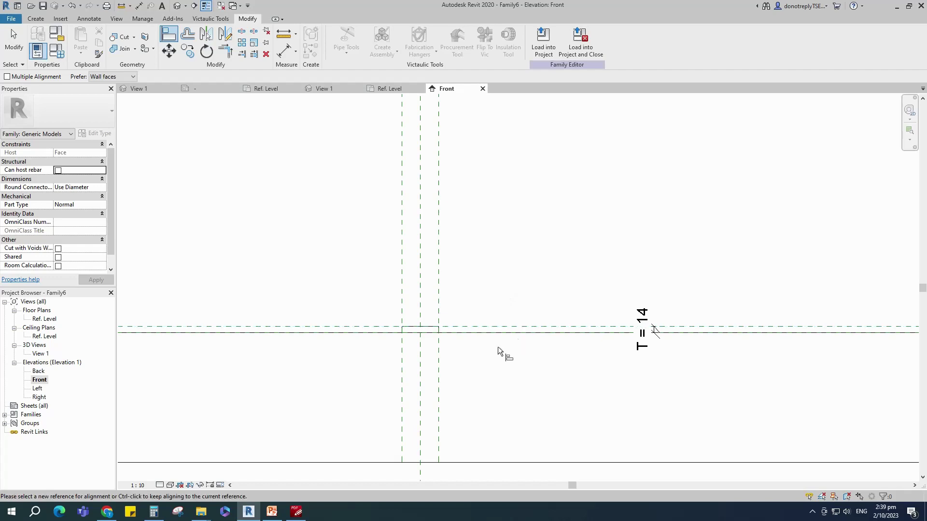
pyautogui.press('Escape')
pyautogui.press('Escape')
# Step: Draw a horizontal reference plane across the extrusion, offset 5 mm below the thickness T plane
pyautogui.scroll(3, 419, 344)
pyautogui.click(494, 300)
pyautogui.click(310, 57)
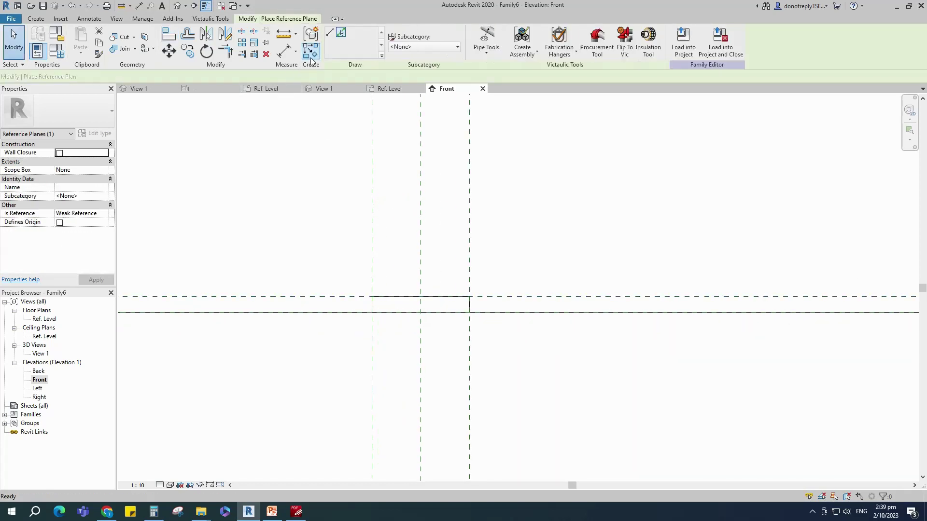
pyautogui.click(127, 76)
pyautogui.write('5')
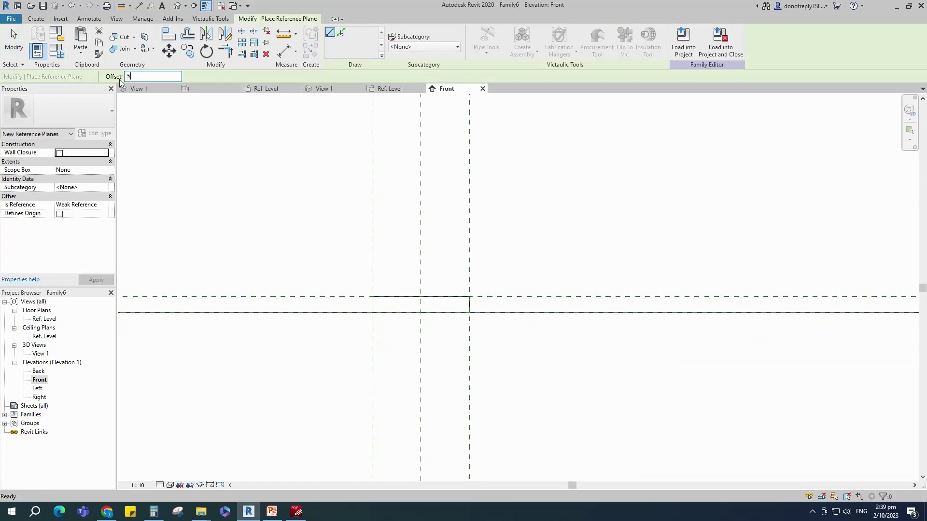
pyautogui.scroll(4, 357, 312)
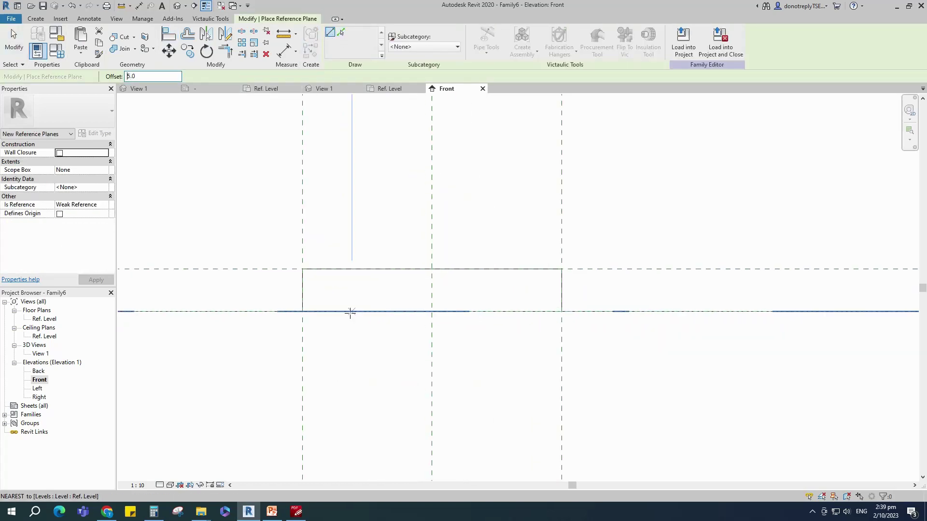
pyautogui.click(577, 269)
# Step: Dimension the lower horizontal reference plane from the thickness T plane in the Front elevation
pyautogui.press('d')
pyautogui.press('i')
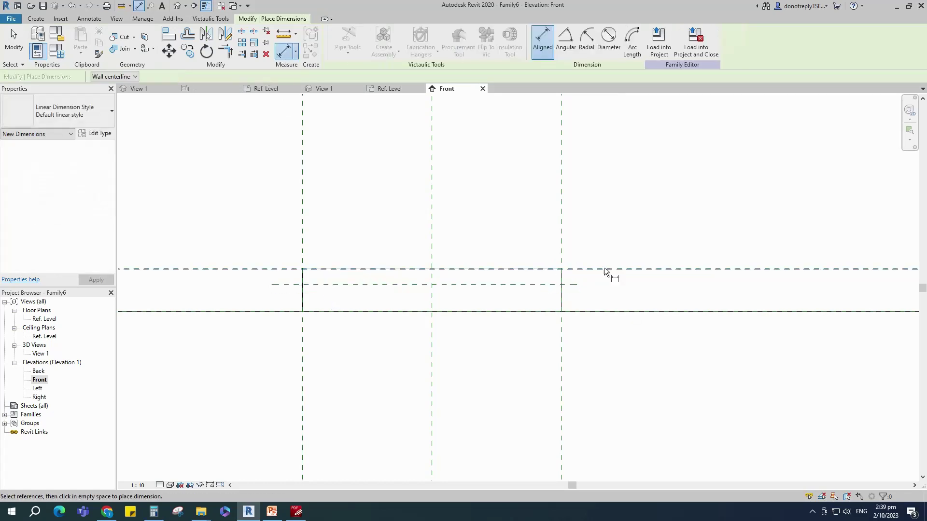
pyautogui.click(569, 282)
pyautogui.scroll(-5, 461, 274)
pyautogui.click(668, 179)
pyautogui.scroll(-1, 579, 304)
pyautogui.press('Escape')
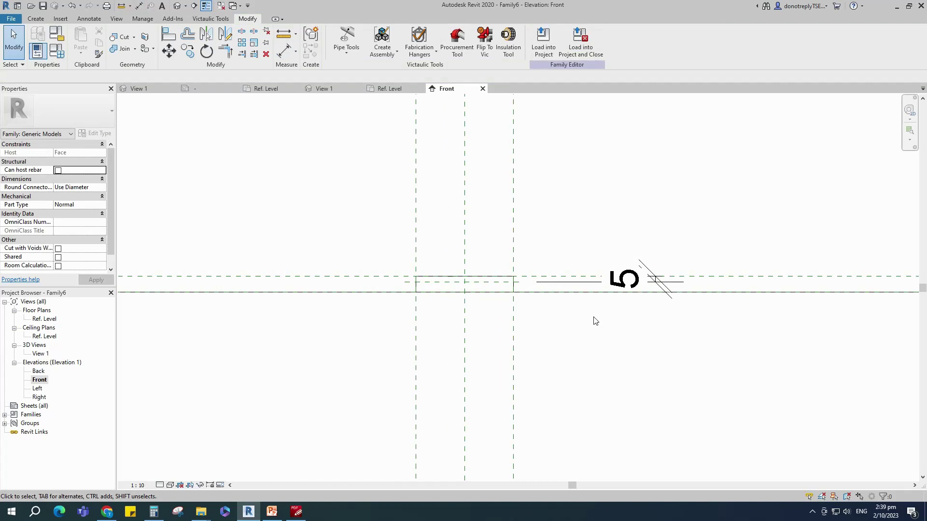
pyautogui.scroll(1, 550, 319)
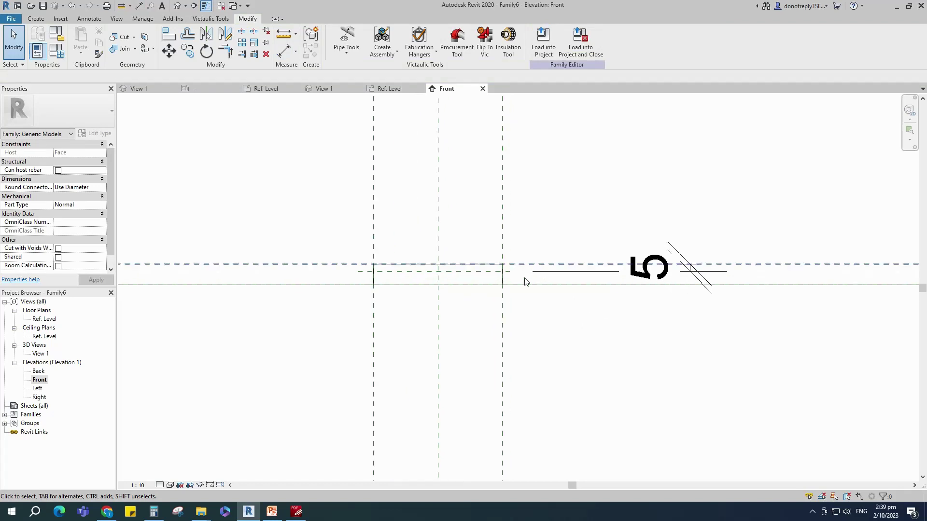
# Step: On the Ref. Level plan, start a void extrusion and sketch a rectangle about 66 by 42 mm, offset 10 mm inside the body's upper part
pyautogui.click(391, 88)
pyautogui.scroll(1, 410, 353)
pyautogui.click(36, 19)
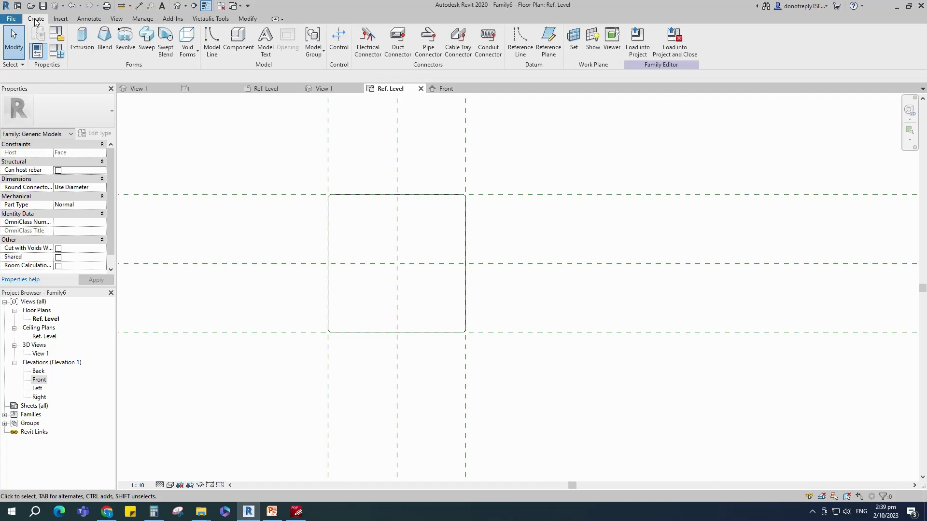
pyautogui.click(194, 54)
pyautogui.click(207, 68)
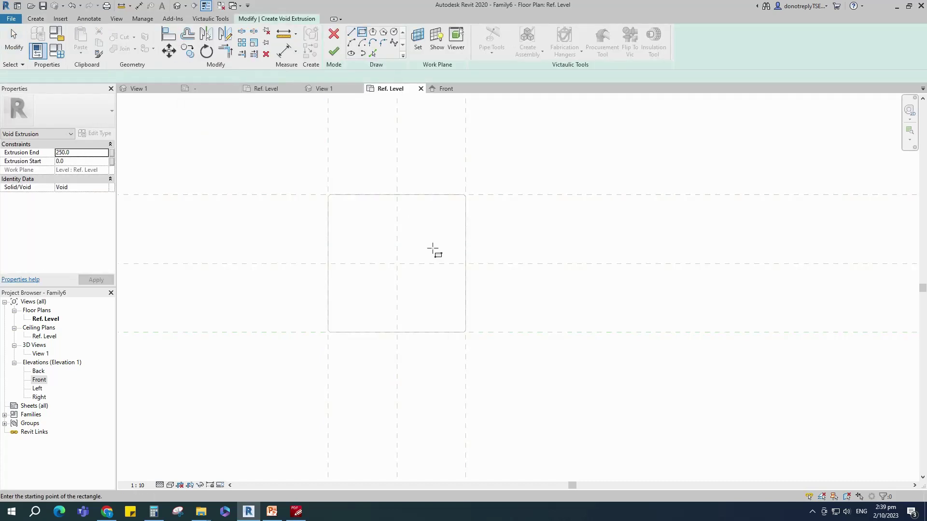
pyautogui.scroll(2, 433, 249)
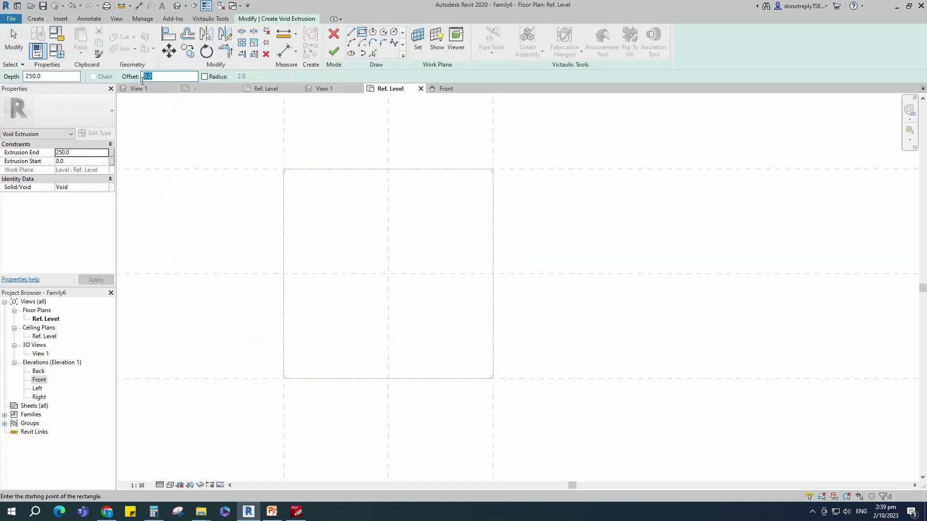
pyautogui.scroll(2, 304, 187)
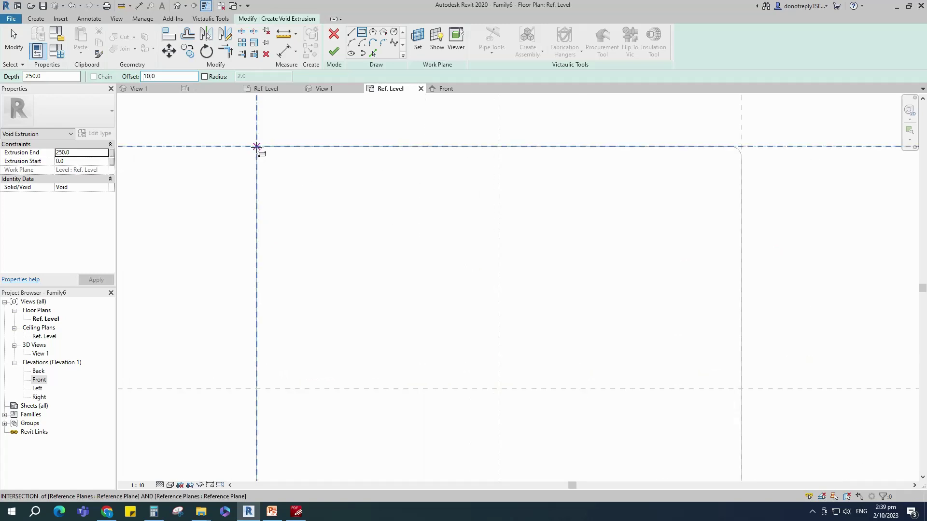
pyautogui.click(256, 147)
pyautogui.scroll(-2, 344, 211)
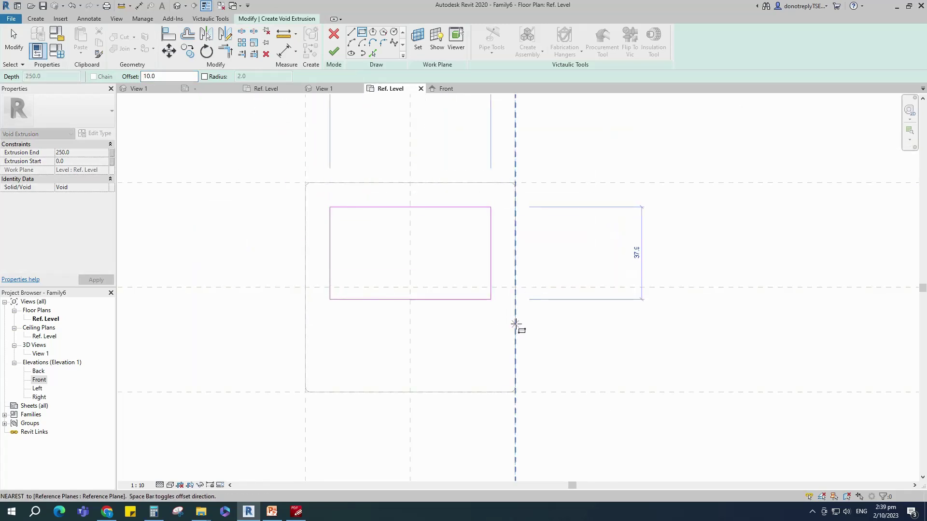
pyautogui.click(515, 334)
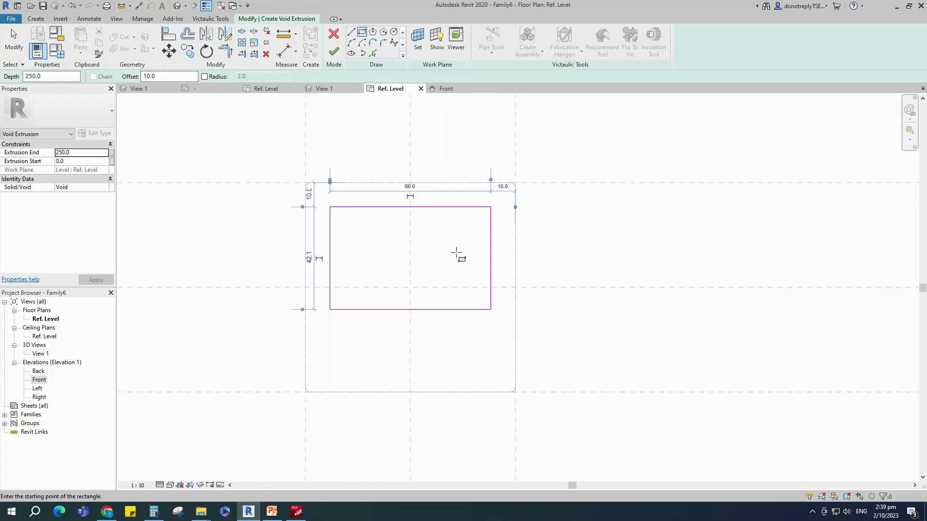
pyautogui.scroll(2, 441, 230)
pyautogui.press('Escape')
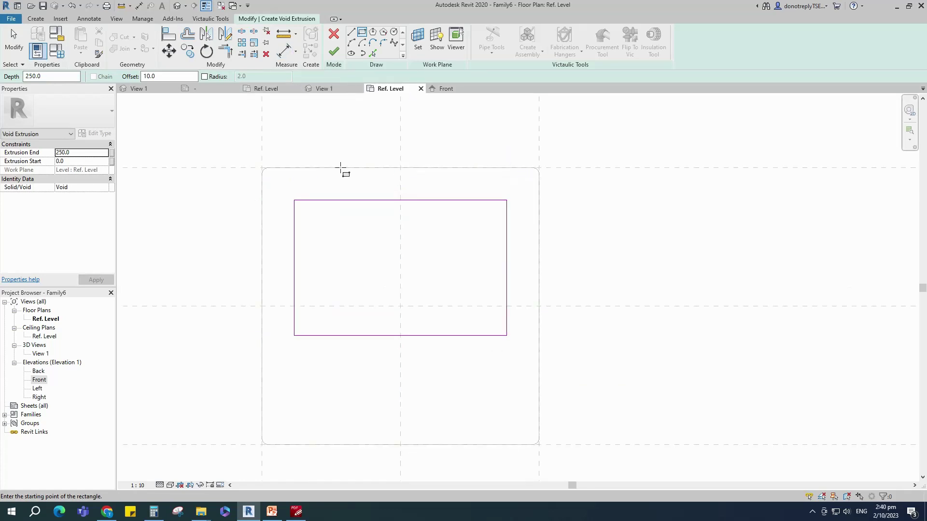
pyautogui.scroll(-2, 339, 184)
pyautogui.press('Escape')
# Step: Dimension the void rectangle's upper, left and right edges from the body's adjacent outer reference planes
pyautogui.click(284, 51)
pyautogui.click(511, 173)
pyautogui.scroll(-5, 415, 194)
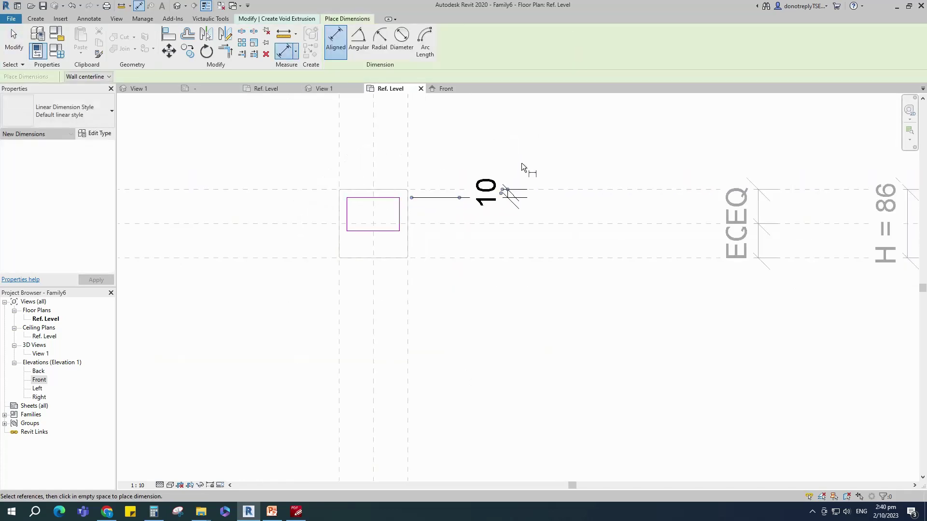
pyautogui.scroll(4, 398, 203)
pyautogui.click(377, 240)
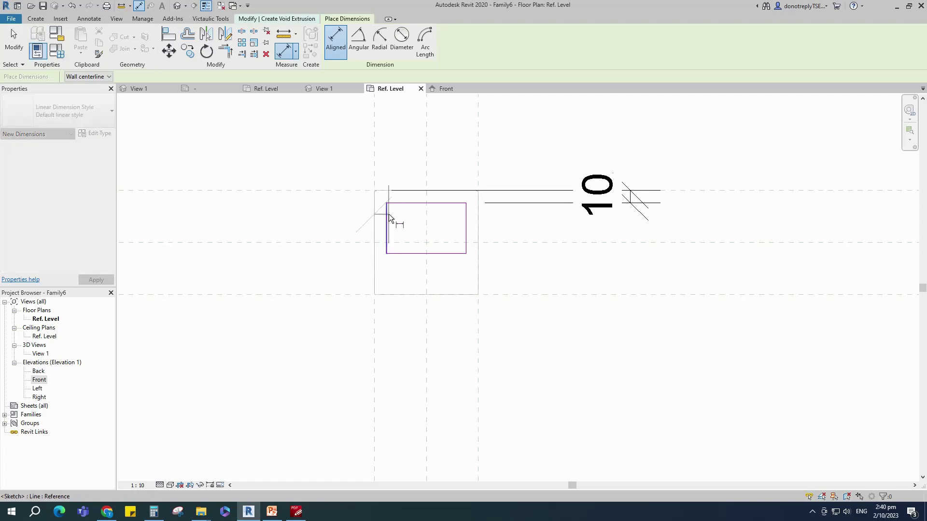
pyautogui.click(387, 214)
pyautogui.scroll(-3, 384, 242)
pyautogui.click(313, 150)
pyautogui.scroll(-3, 380, 239)
pyautogui.scroll(5, 402, 235)
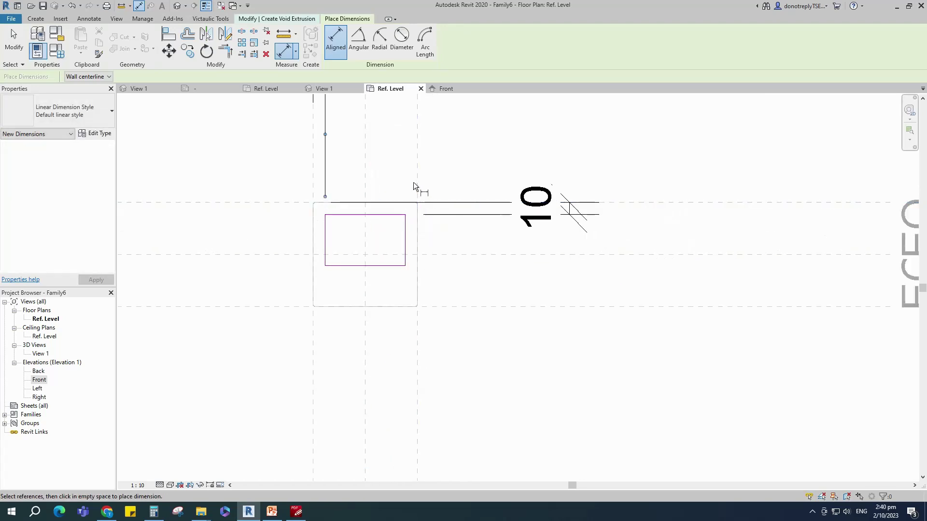
pyautogui.click(418, 205)
pyautogui.click(404, 220)
pyautogui.scroll(-5, 405, 237)
pyautogui.click(402, 196)
pyautogui.scroll(5, 406, 233)
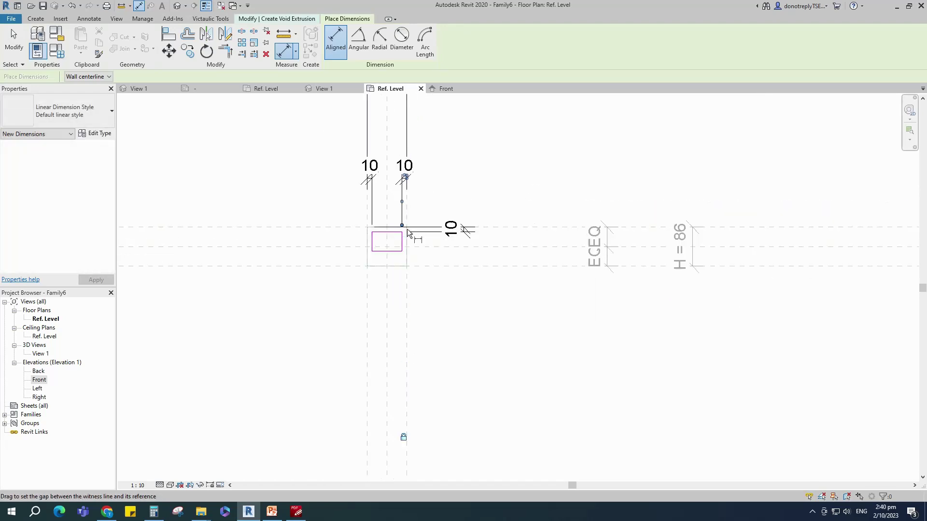
# Step: Dimension the void's lower edge from the horizontal centre plane, set the distance to 10 mm, and finish the void sketch
pyautogui.click(390, 248)
pyautogui.click(386, 256)
pyautogui.scroll(-1, 387, 256)
pyautogui.click(468, 268)
pyautogui.press('Escape')
pyautogui.click(338, 256)
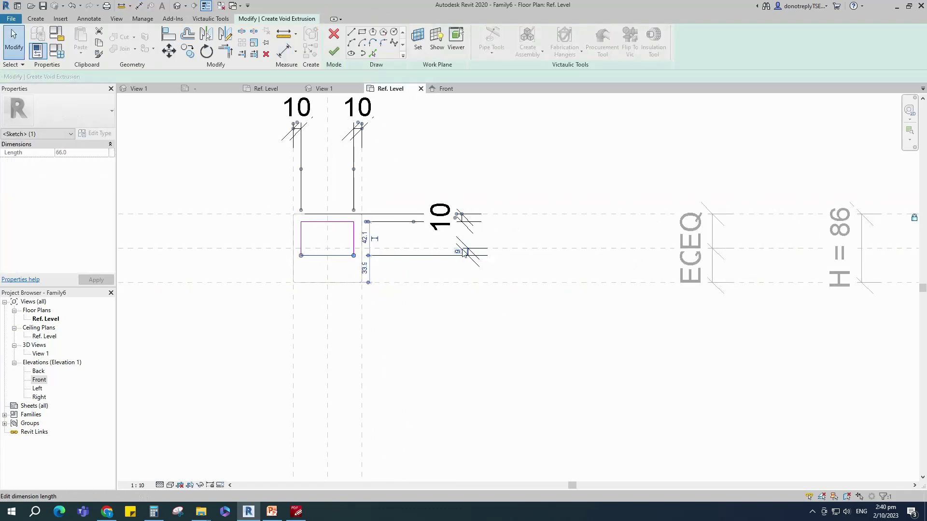
pyautogui.click(448, 251)
pyautogui.write('10')
pyautogui.press('Return')
pyautogui.scroll(-2, 523, 267)
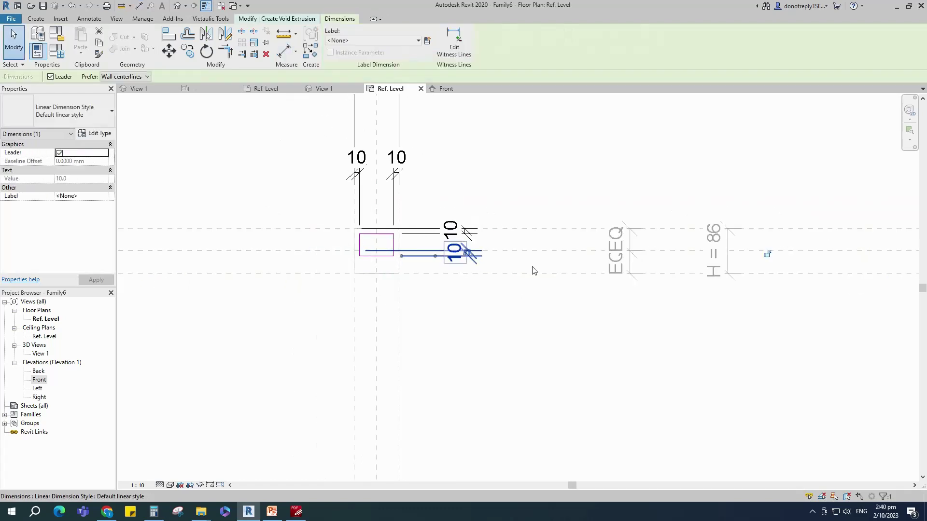
pyautogui.click(556, 321)
pyautogui.scroll(2, 427, 291)
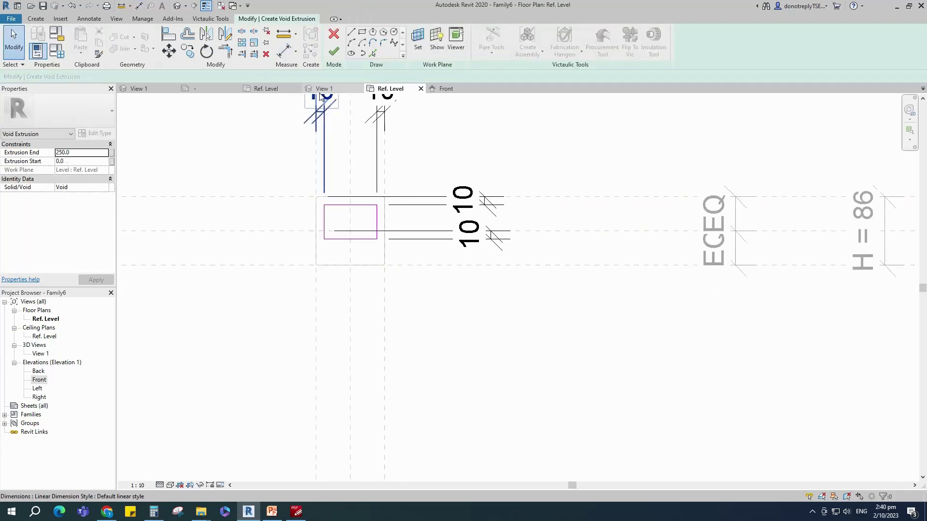
pyautogui.click(333, 51)
pyautogui.click(418, 157)
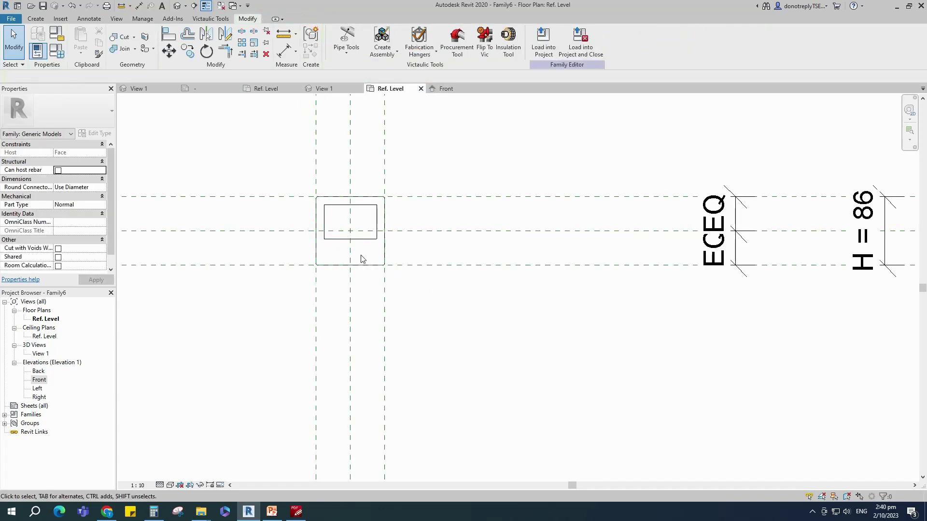
# Step: In the Front elevation, raise the void's base to the lower reference plane with a lock, and lower its far end toward the thickness T plane
pyautogui.click(362, 240)
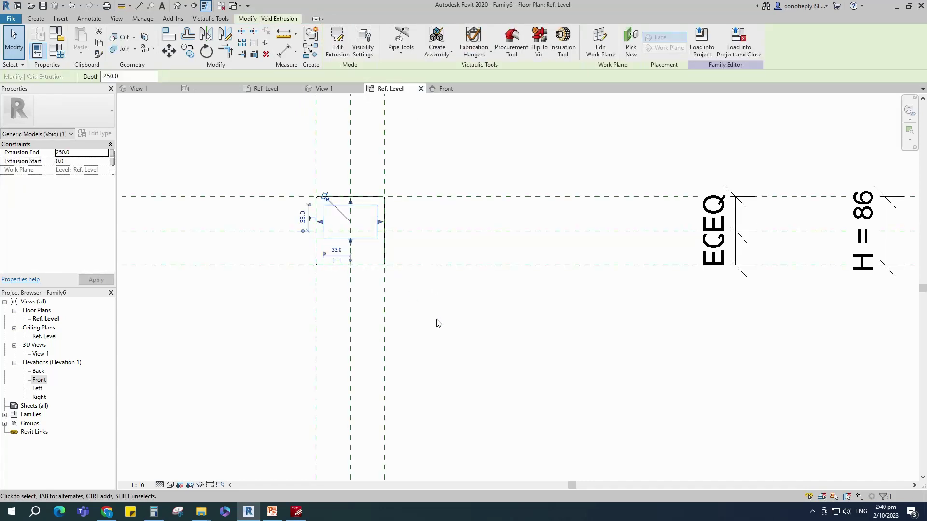
pyautogui.click(445, 89)
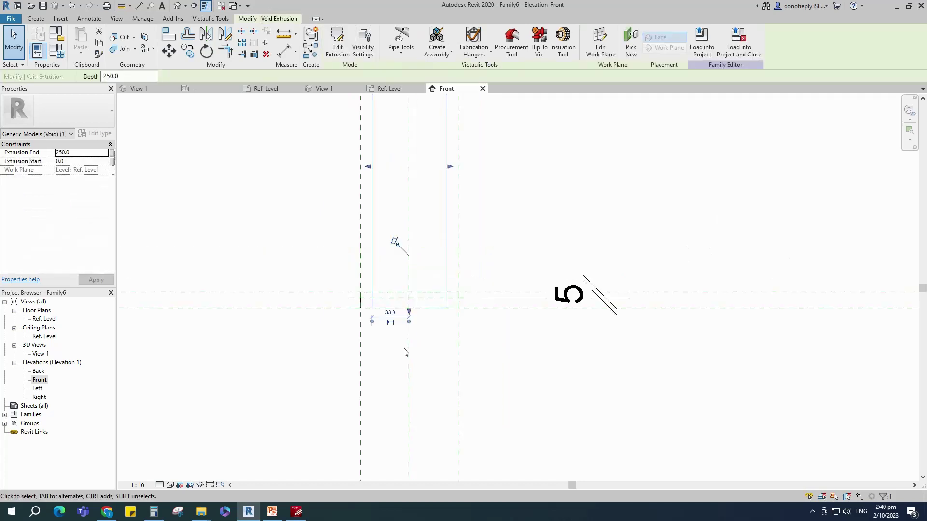
pyautogui.scroll(3, 397, 313)
pyautogui.moveTo(397, 309); pyautogui.dragTo(386, 297)
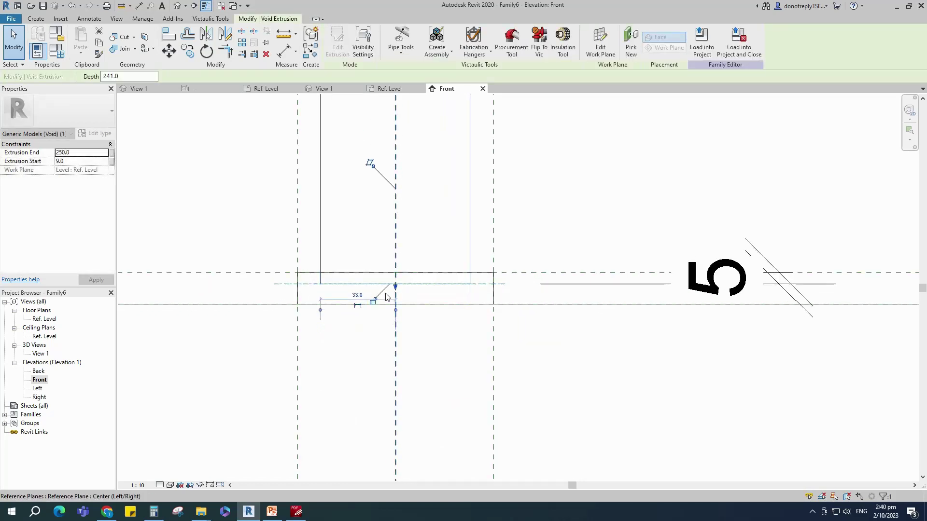
pyautogui.click(372, 302)
pyautogui.scroll(-4, 362, 354)
pyautogui.moveTo(371, 180); pyautogui.dragTo(415, 337)
pyautogui.click(434, 379)
# Step: In the 3D view, temporarily hide the host block and examine the recess cut into the body
pyautogui.doubleClick(41, 355)
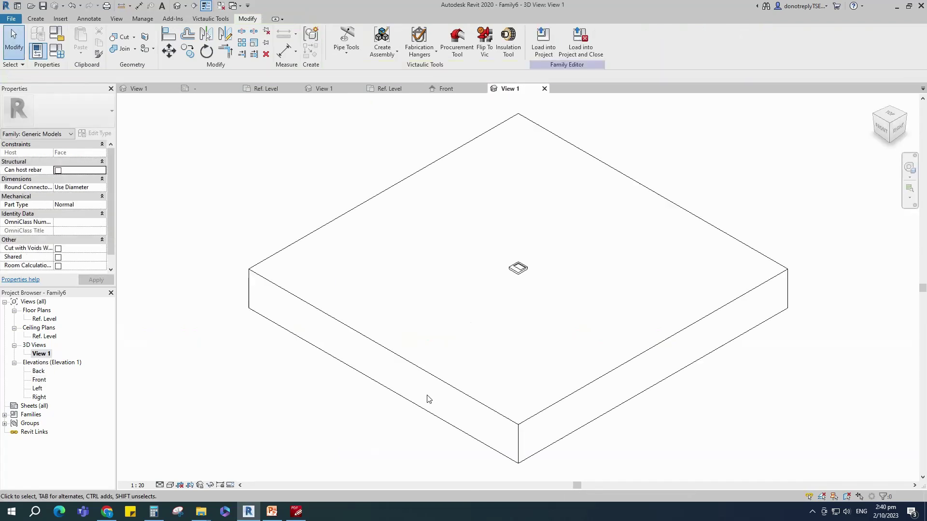
pyautogui.moveTo(427, 399); pyautogui.dragTo(326, 447, button='middle')
pyautogui.click(346, 377)
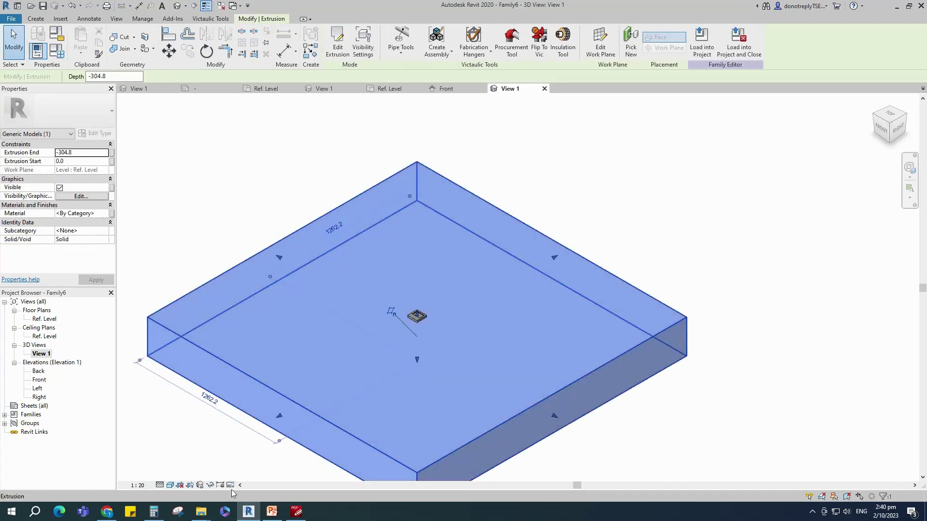
pyautogui.click(209, 486)
pyautogui.click(228, 461)
pyautogui.scroll(5, 425, 323)
pyautogui.click(874, 115)
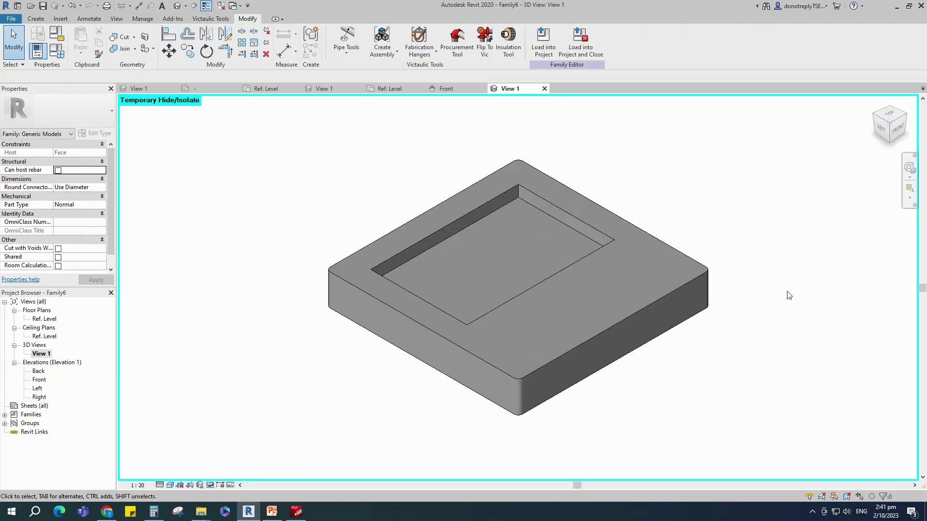
pyautogui.scroll(1, 742, 213)
# Step: On the Ref. Level plan, create a solid extrusion from a 66 by 43 mm rectangle traced over the recess and locked to its edges
pyautogui.click(389, 88)
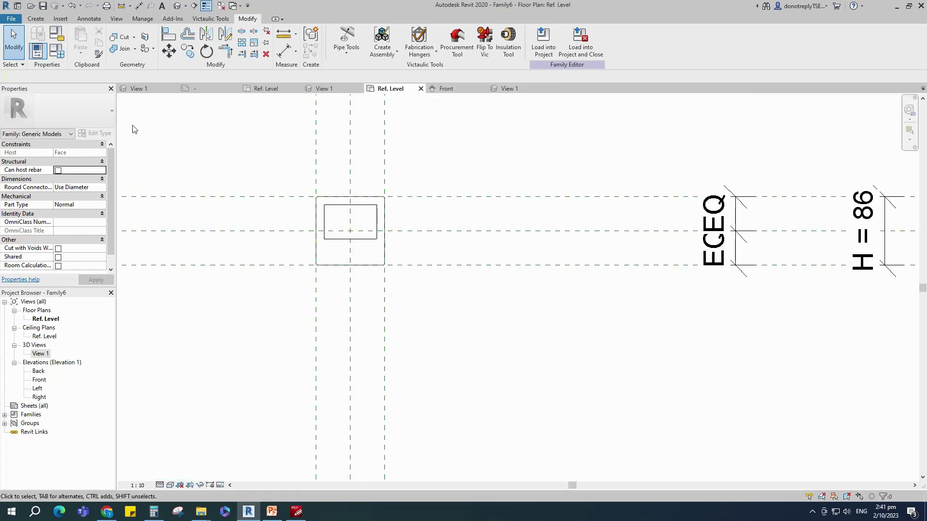
pyautogui.moveTo(488, 366); pyautogui.dragTo(498, 385, button='middle')
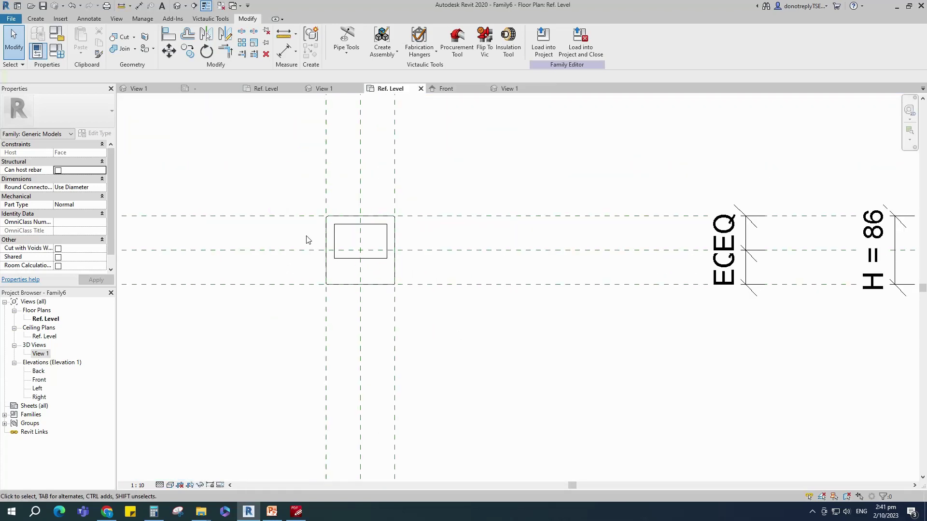
pyautogui.click(36, 18)
pyautogui.click(78, 41)
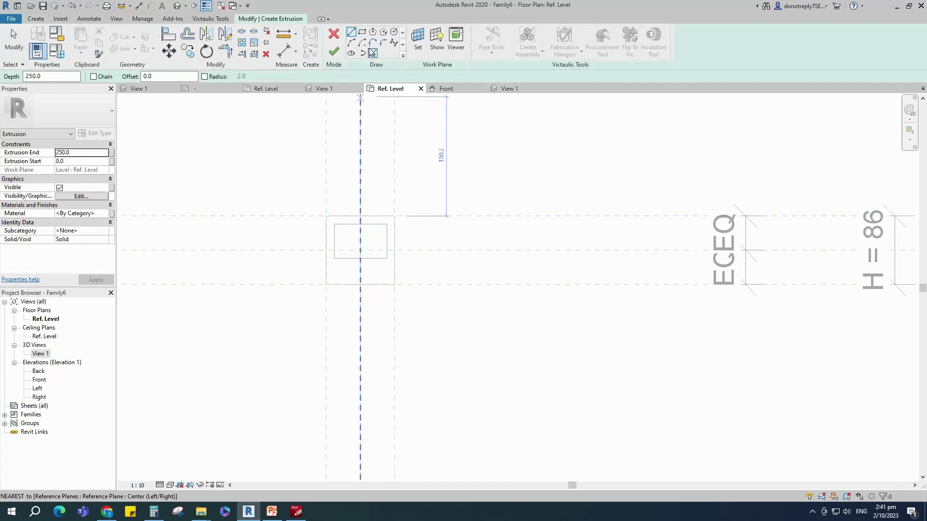
pyautogui.click(362, 32)
pyautogui.scroll(3, 366, 255)
pyautogui.scroll(-1, 366, 254)
pyautogui.click(306, 203)
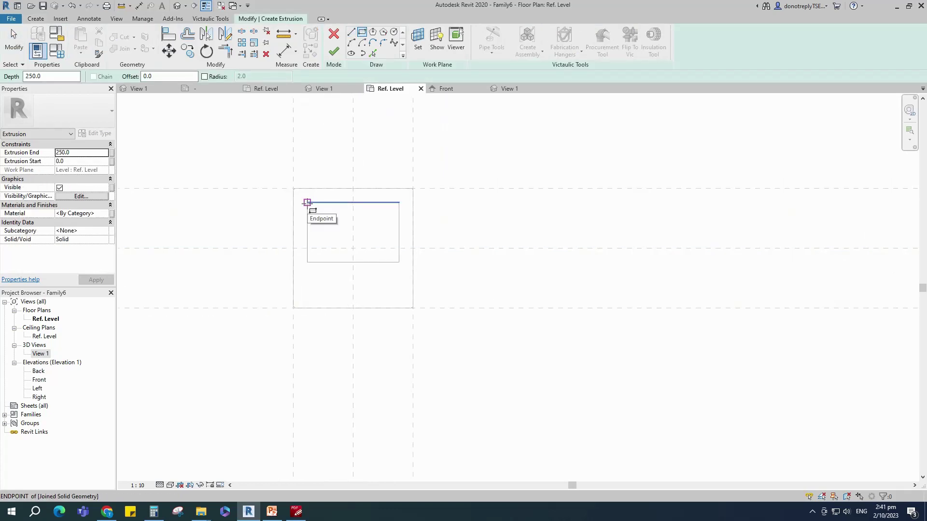
pyautogui.scroll(2, 365, 249)
pyautogui.click(416, 271)
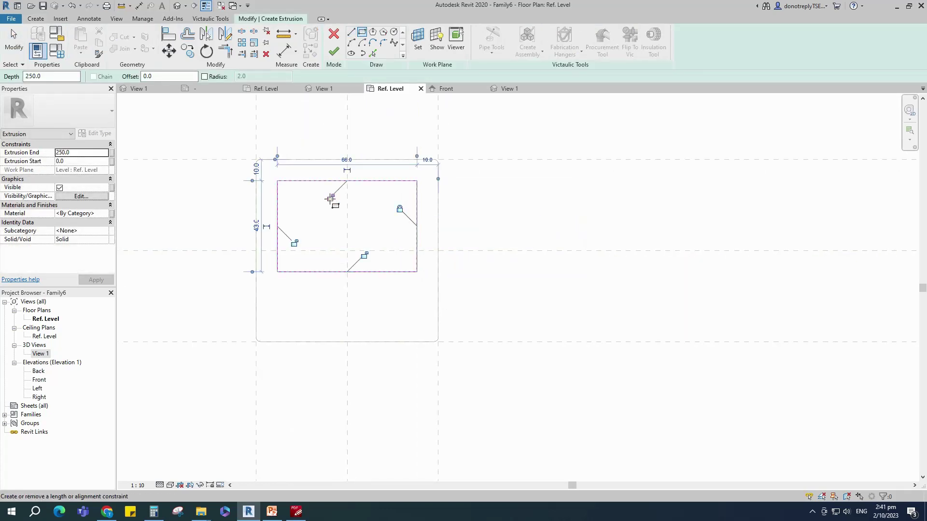
pyautogui.click(334, 52)
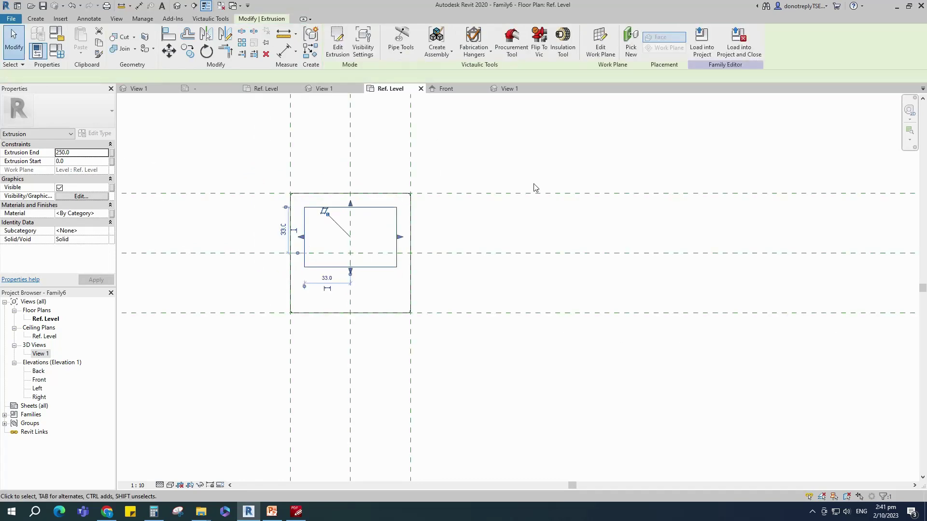
# Step: In the Front elevation, raise the new extrusion's base to about 11.3 mm and lower its top to the thickness T plane
pyautogui.click(451, 89)
pyautogui.click(367, 331)
pyautogui.scroll(4, 362, 328)
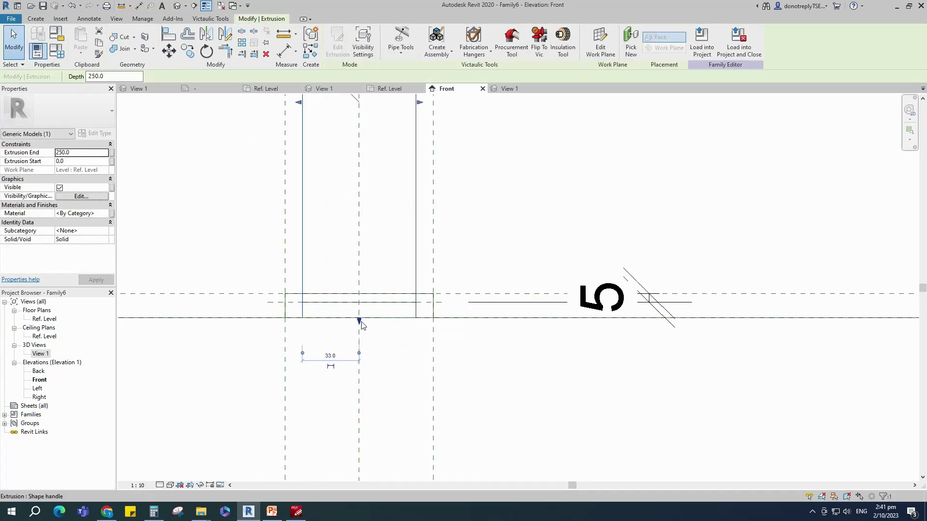
pyautogui.moveTo(359, 306); pyautogui.dragTo(360, 298)
pyautogui.click(370, 361)
pyautogui.scroll(-1, 369, 361)
pyautogui.click(379, 323)
pyautogui.scroll(-1, 379, 326)
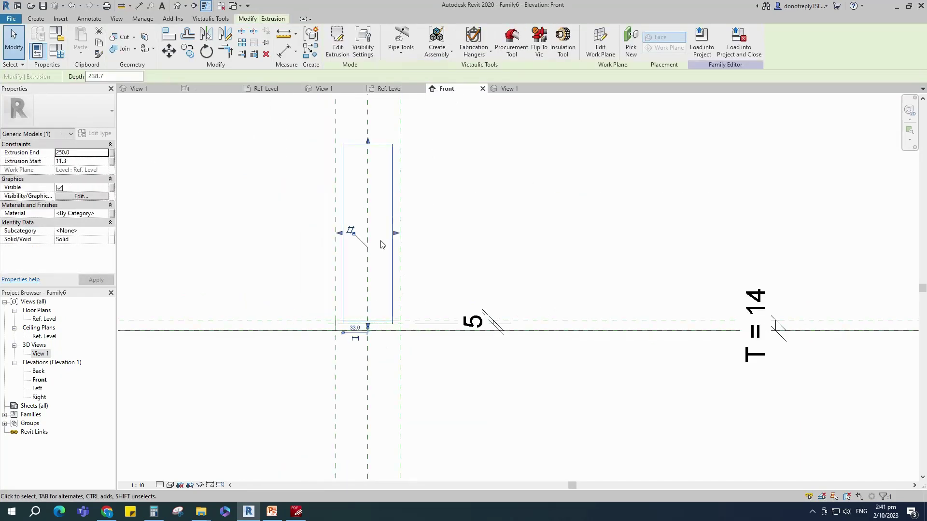
pyautogui.moveTo(368, 141); pyautogui.dragTo(407, 319)
pyautogui.scroll(2, 389, 342)
pyautogui.click(378, 346)
pyautogui.scroll(3, 355, 306)
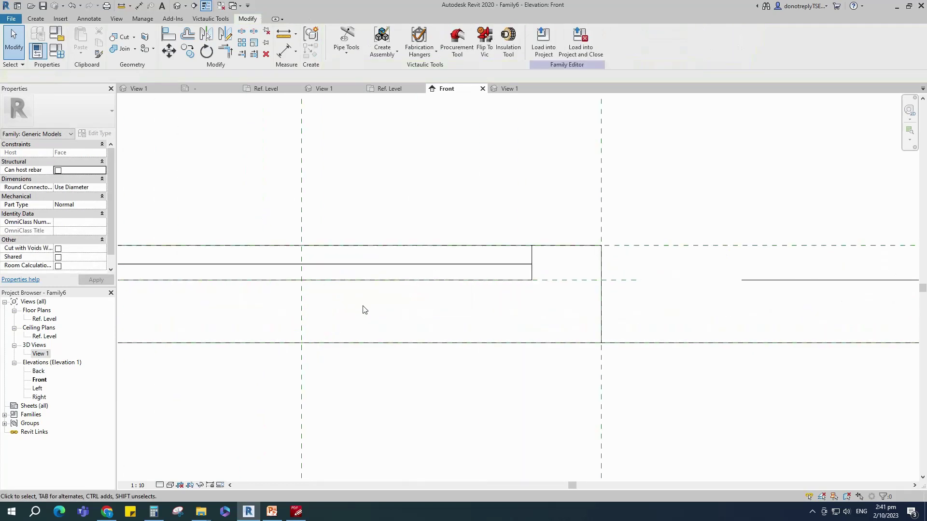
# Step: Align the recessed extrusion's top edge to the thickness T reference plane
pyautogui.click(386, 264)
pyautogui.scroll(-3, 437, 304)
pyautogui.click(465, 383)
pyautogui.scroll(-1, 458, 370)
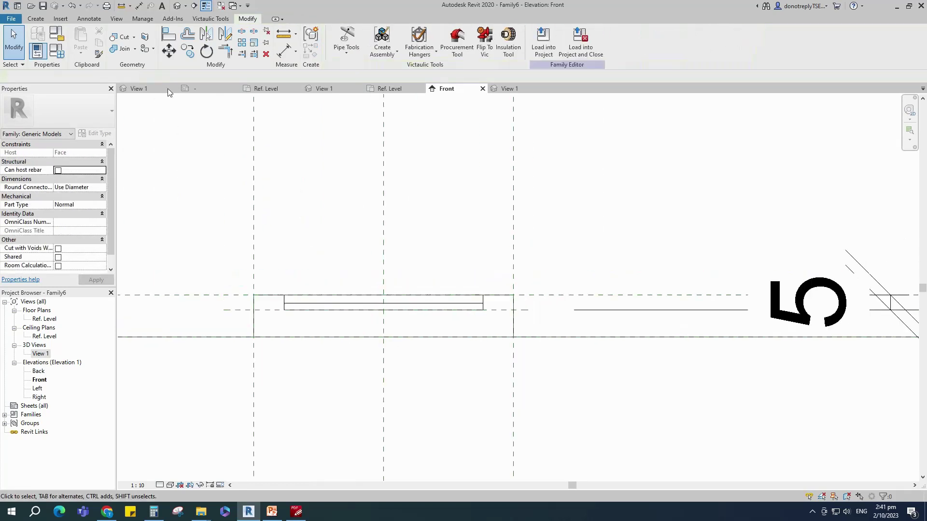
pyautogui.click(168, 34)
pyautogui.click(592, 295)
pyautogui.click(465, 296)
pyautogui.scroll(-3, 503, 296)
pyautogui.press('Escape')
pyautogui.press('Escape')
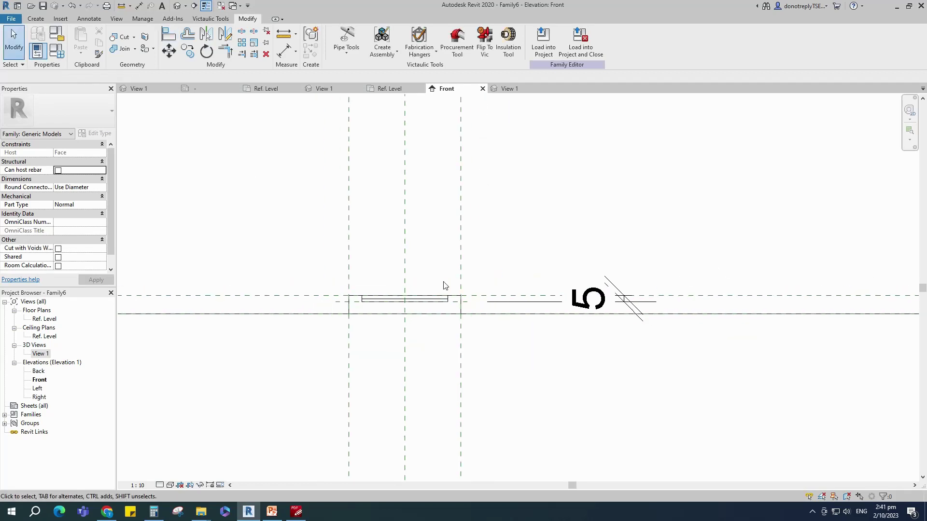
# Step: In the 3D view, assign the Glass material to the panel extrusion inside the recess
pyautogui.scroll(3, 444, 286)
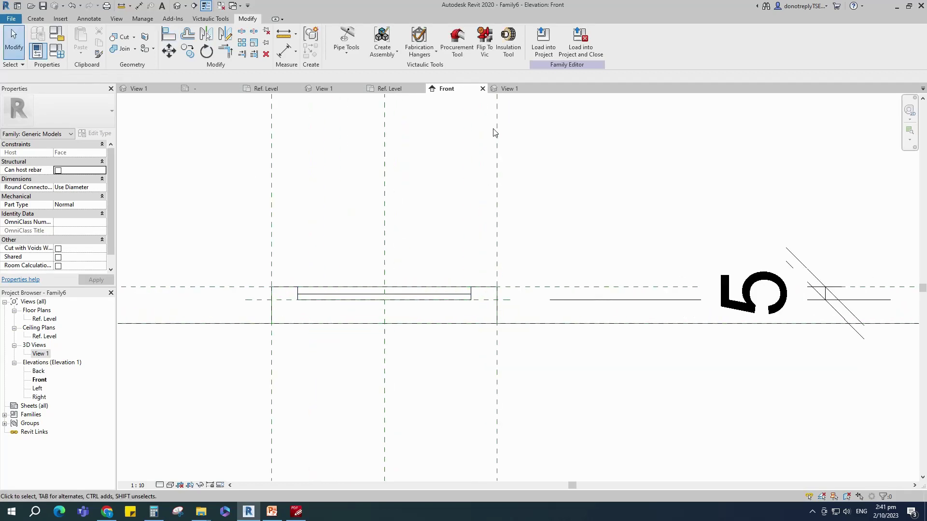
pyautogui.click(513, 90)
pyautogui.click(463, 313)
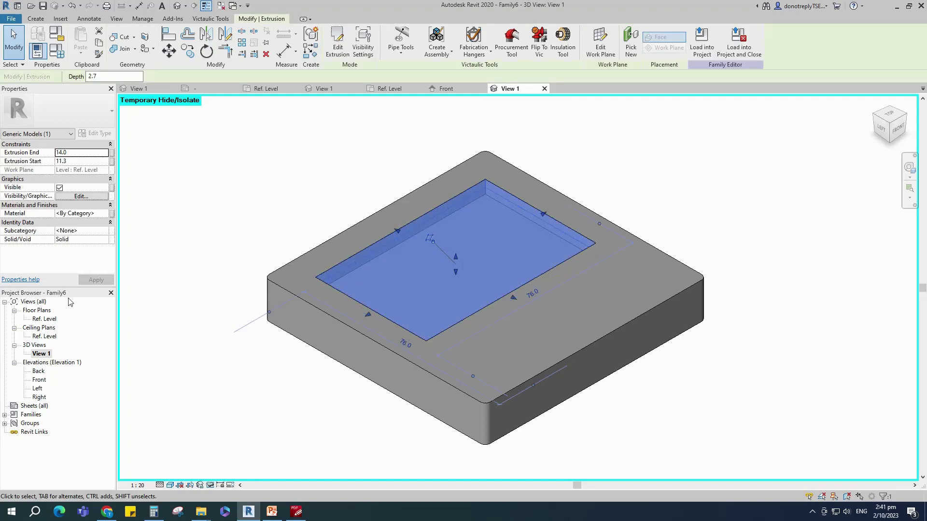
pyautogui.click(110, 213)
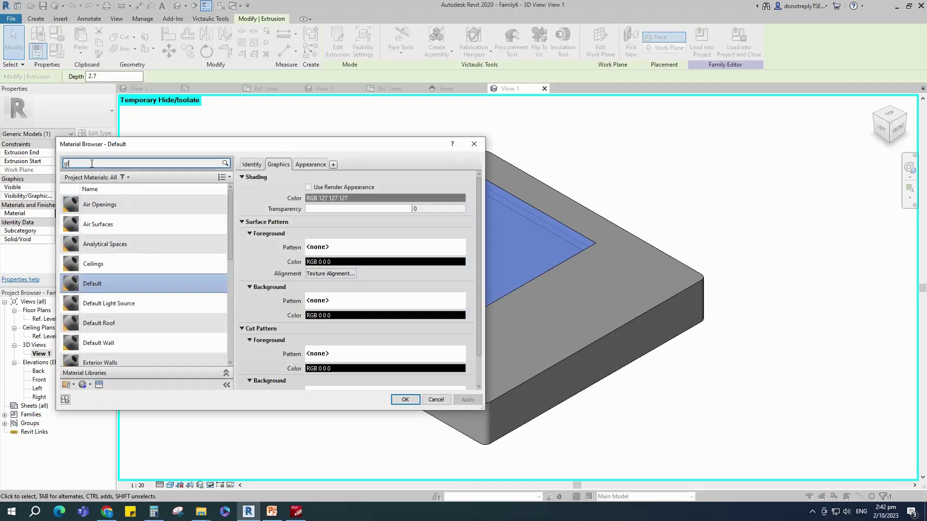
pyautogui.write('gl')
pyautogui.click(103, 215)
pyautogui.click(405, 400)
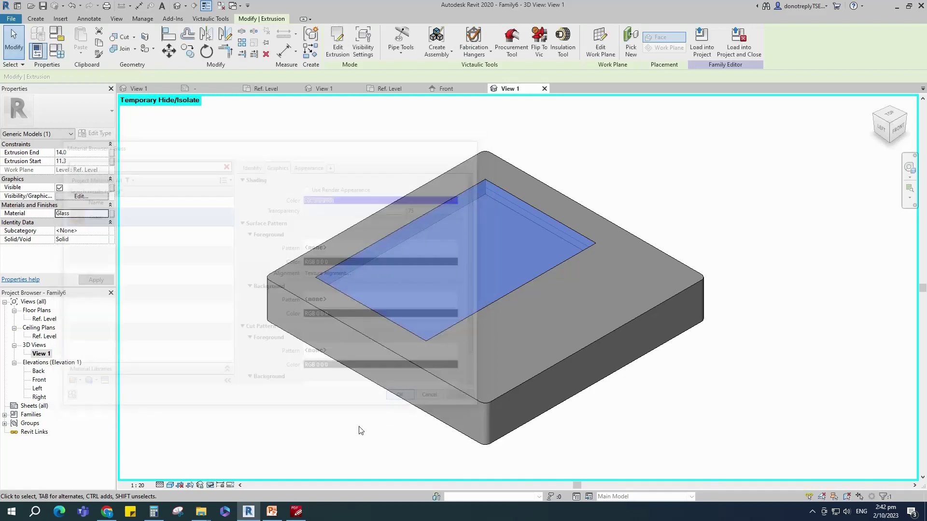
pyautogui.click(303, 416)
pyautogui.scroll(-1, 272, 348)
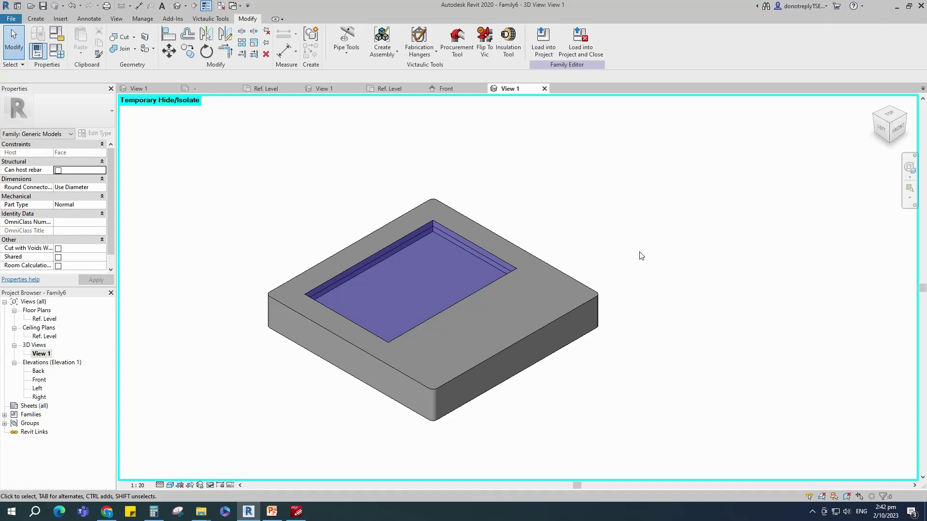
# Step: Associate the main body's material with a new instance family parameter named Thermostat
pyautogui.click(537, 333)
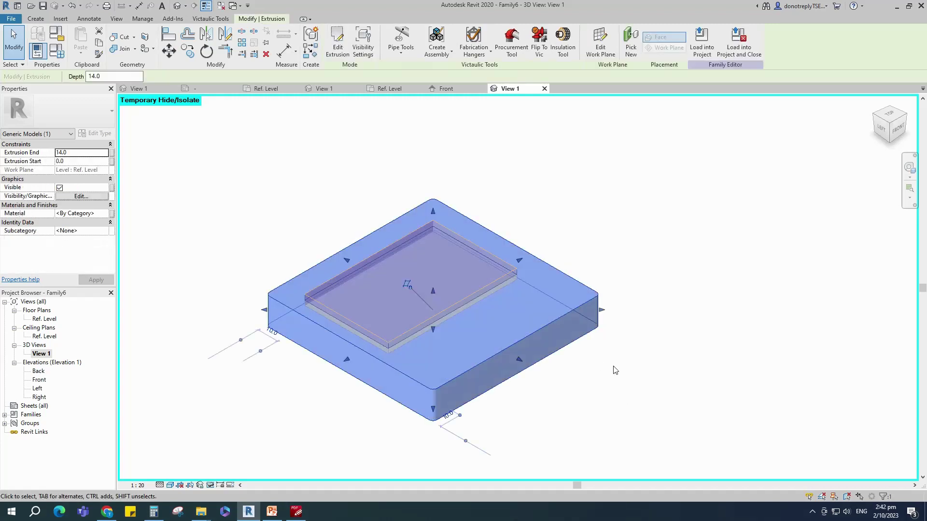
pyautogui.click(112, 215)
pyautogui.click(392, 314)
pyautogui.write('T')
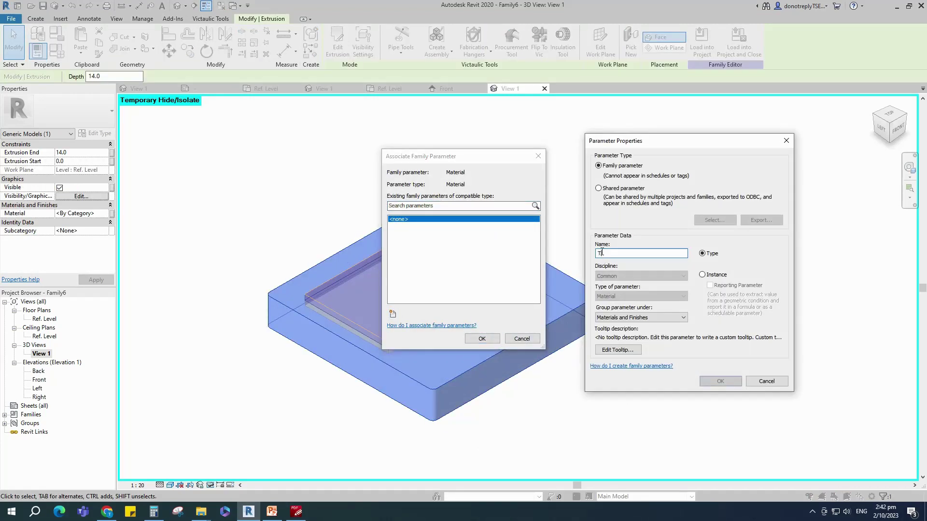
pyautogui.write('ile')
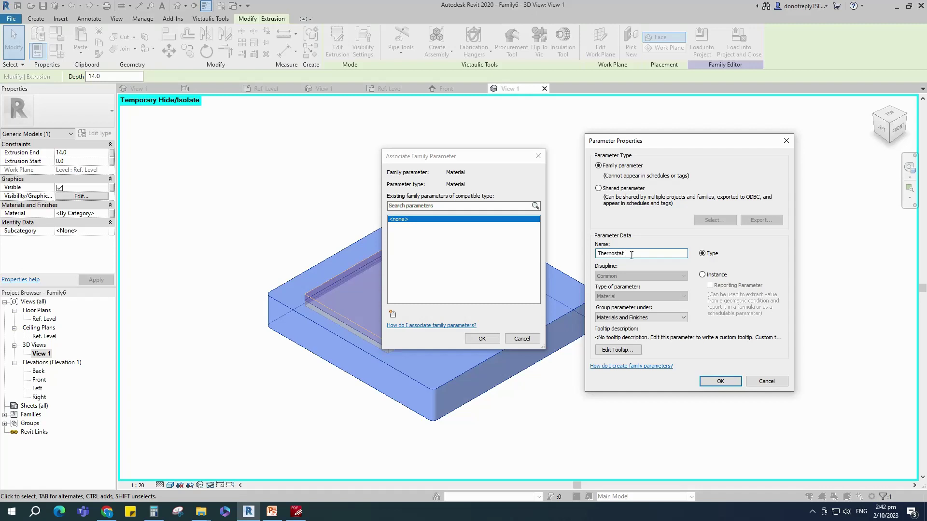
pyautogui.click(720, 382)
pyautogui.click(482, 339)
pyautogui.click(615, 391)
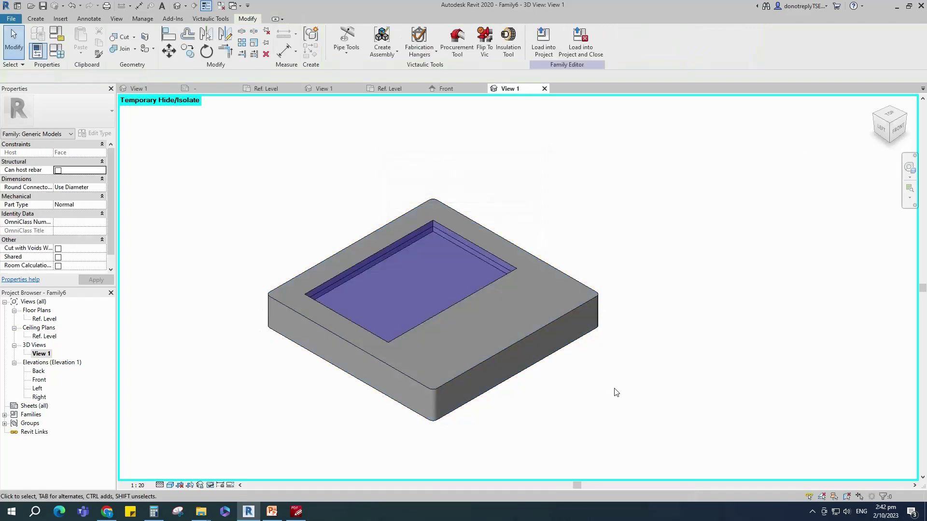
# Step: From the Thermostat parameter's value in Family Types, create a new material and name it Thermostat
pyautogui.scroll(-1, 613, 391)
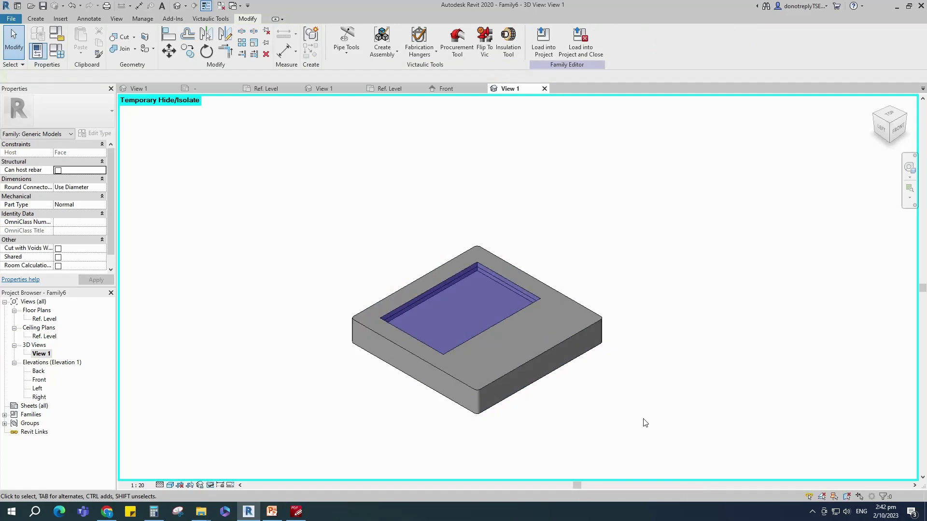
pyautogui.click(57, 52)
pyautogui.click(233, 133)
pyautogui.click(233, 132)
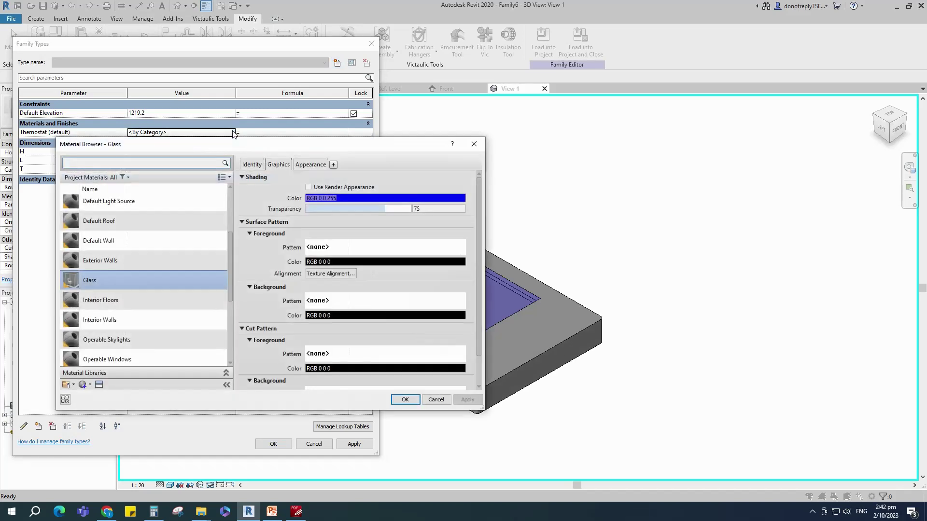
pyautogui.click(89, 385)
pyautogui.click(96, 393)
pyautogui.rightClick(112, 273)
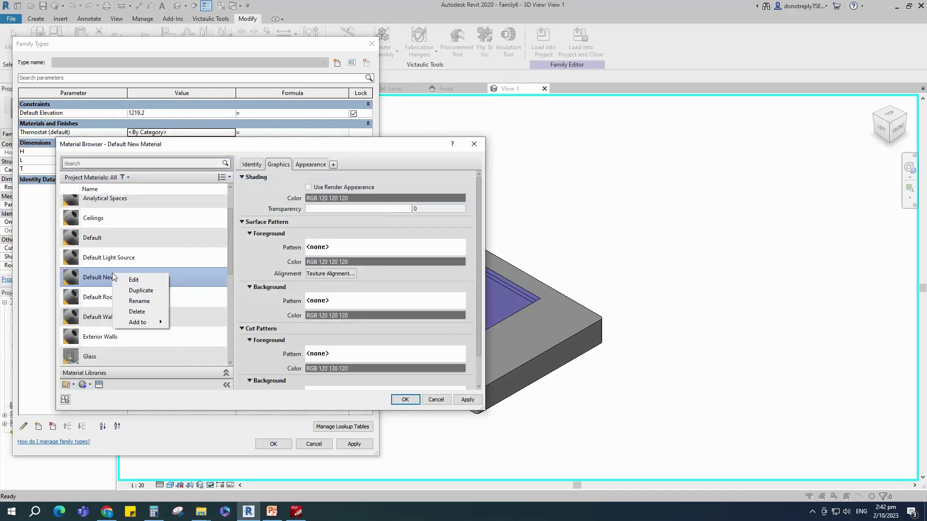
pyautogui.click(143, 301)
pyautogui.write('Thermostat')
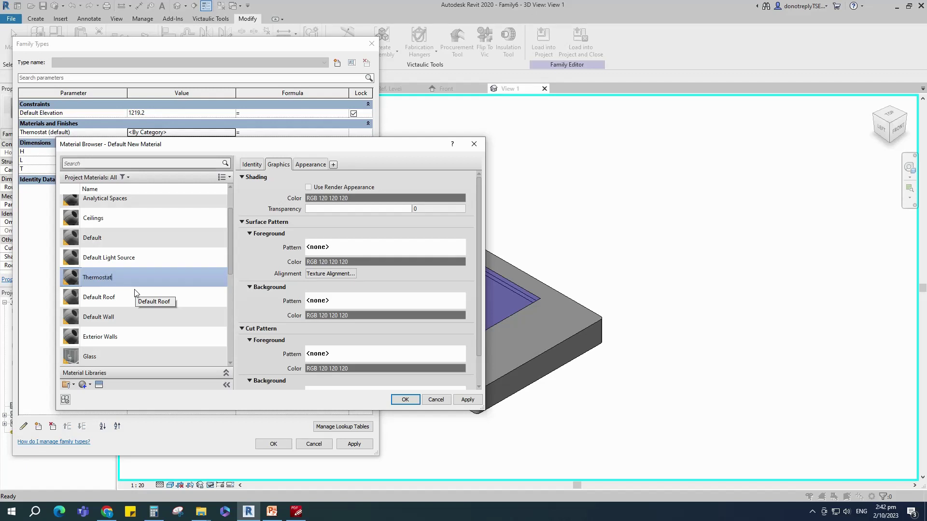
pyautogui.click(467, 400)
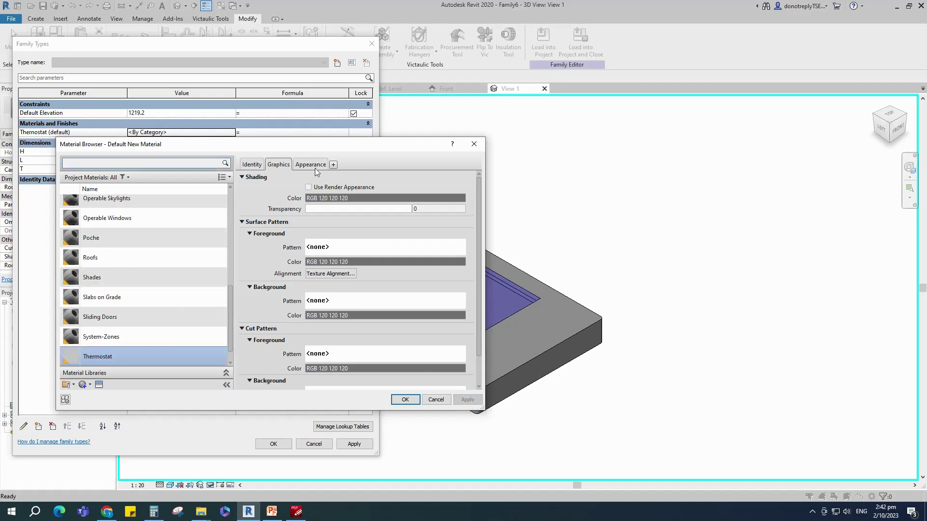
# Step: Give the Thermostat material the Plastic - Glossy (White) appearance, duplicate that asset and rename the copy Thermostat Plastic - Glossy (White)
pyautogui.click(99, 385)
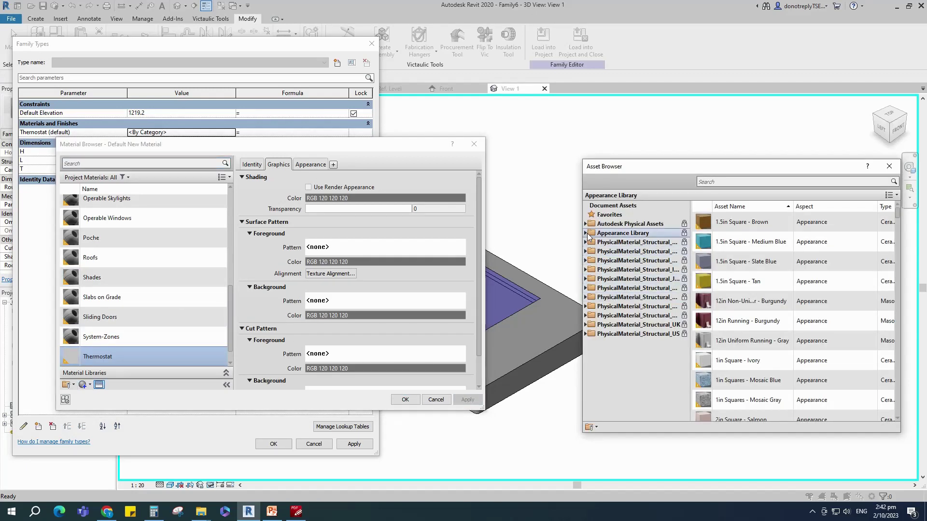
pyautogui.click(586, 234)
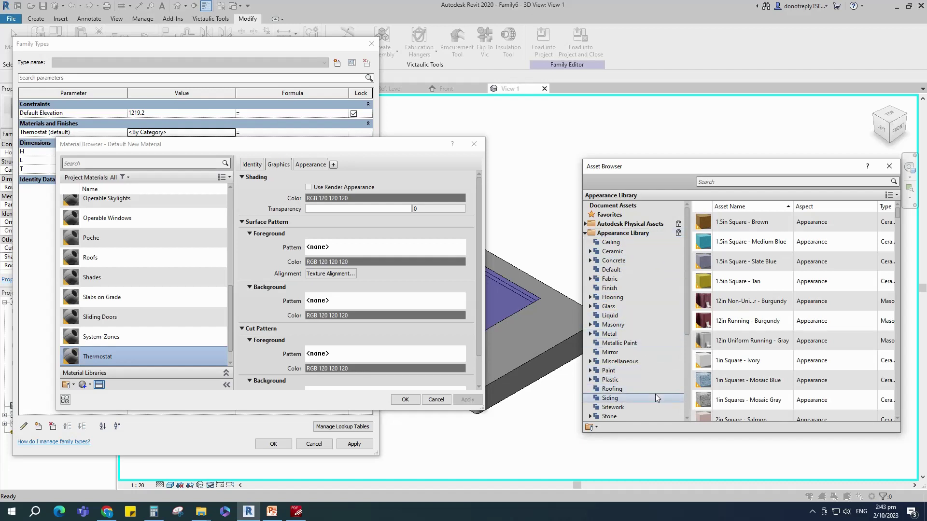
pyautogui.click(644, 380)
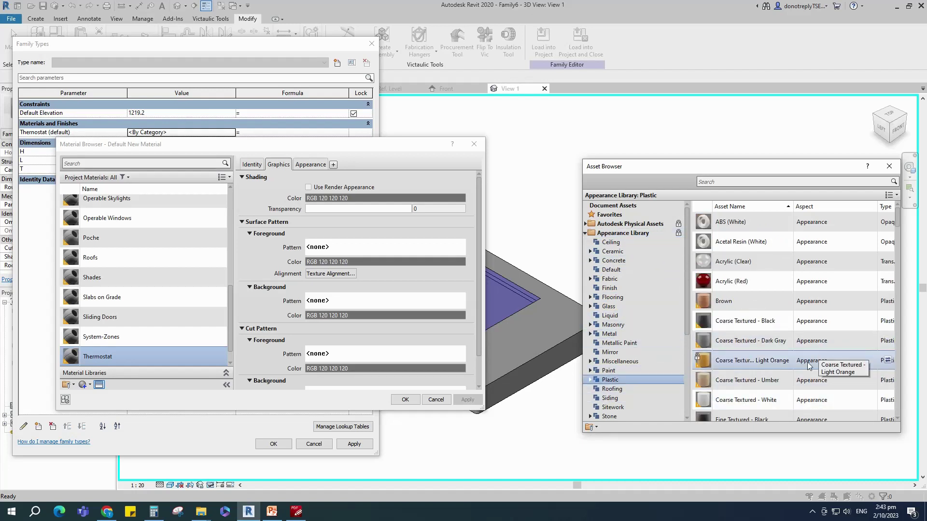
pyautogui.scroll(-10, 725, 281)
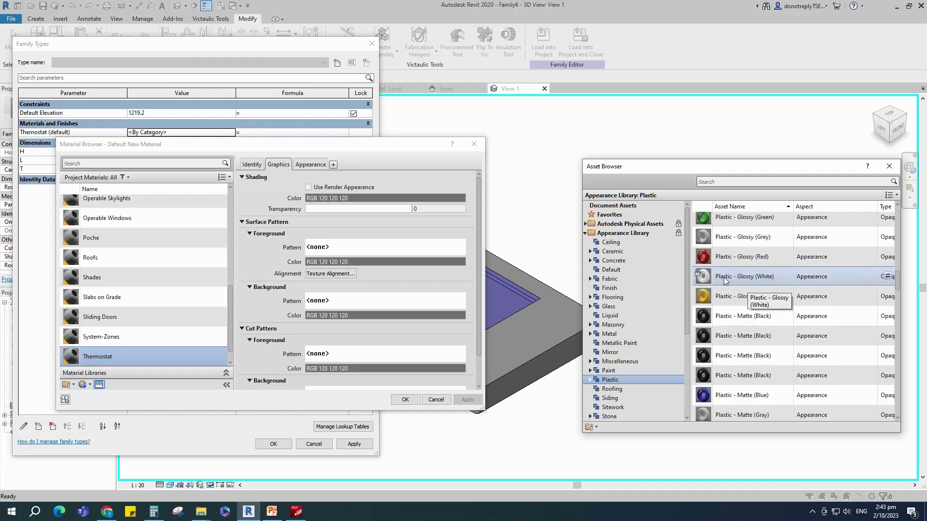
pyautogui.click(887, 276)
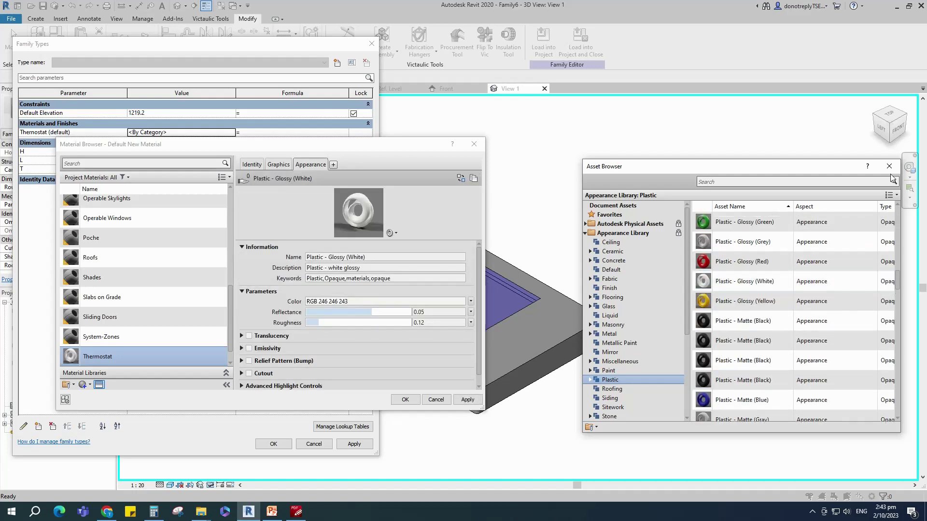
pyautogui.click(473, 178)
pyautogui.click(402, 257)
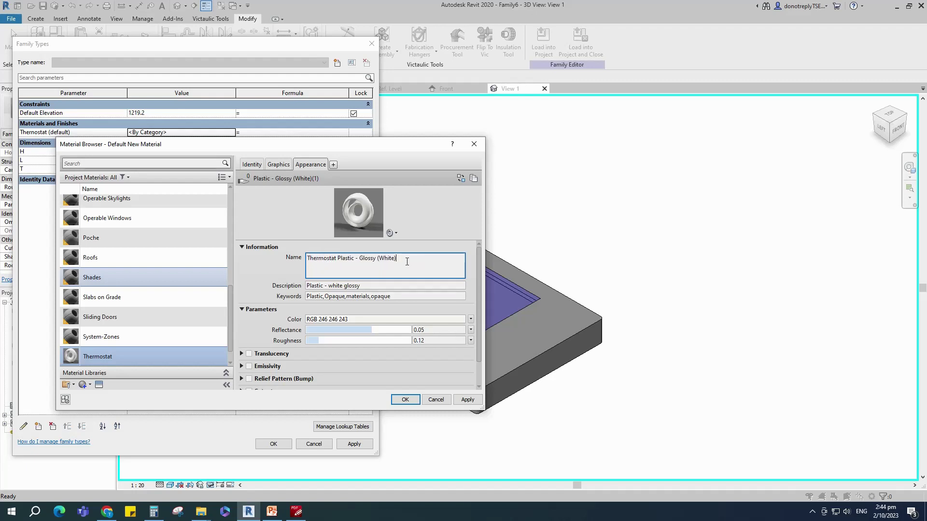
pyautogui.click(467, 400)
# Step: Make the Thermostat material's shading use its render appearance and apply the material to the family's Thermostat parameter
pyautogui.click(279, 164)
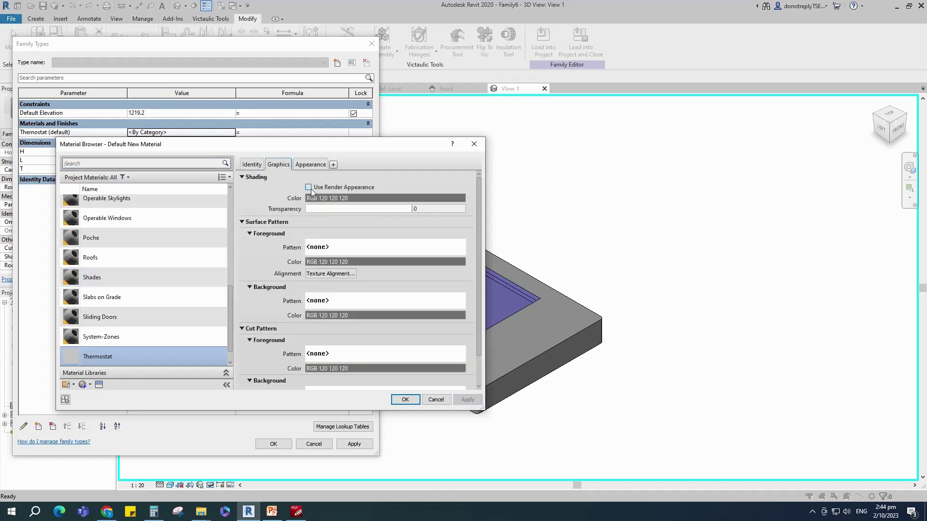
pyautogui.click(405, 399)
pyautogui.click(354, 444)
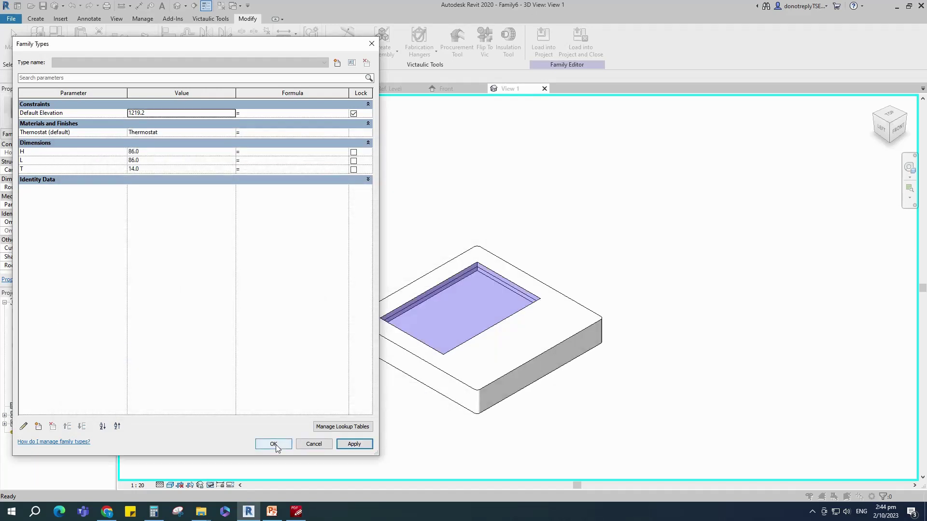
pyautogui.click(273, 444)
pyautogui.click(181, 466)
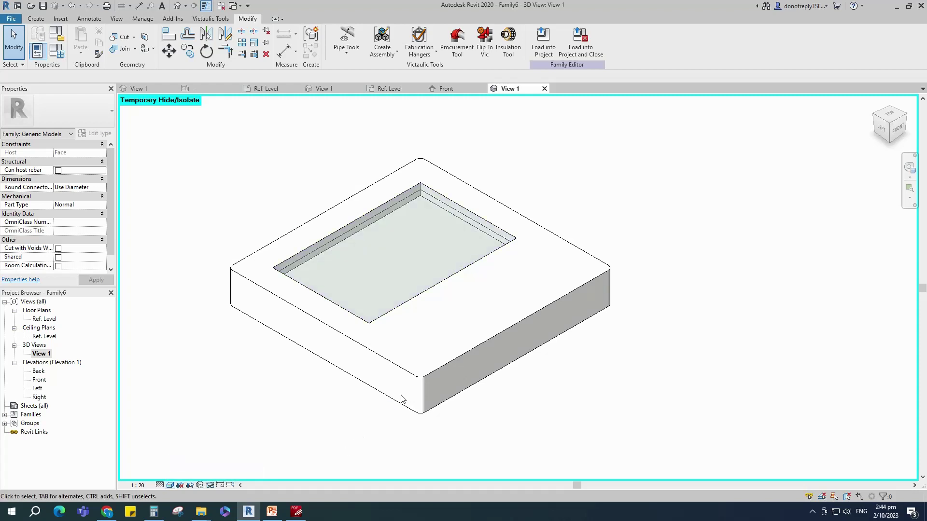
pyautogui.scroll(-2, 426, 380)
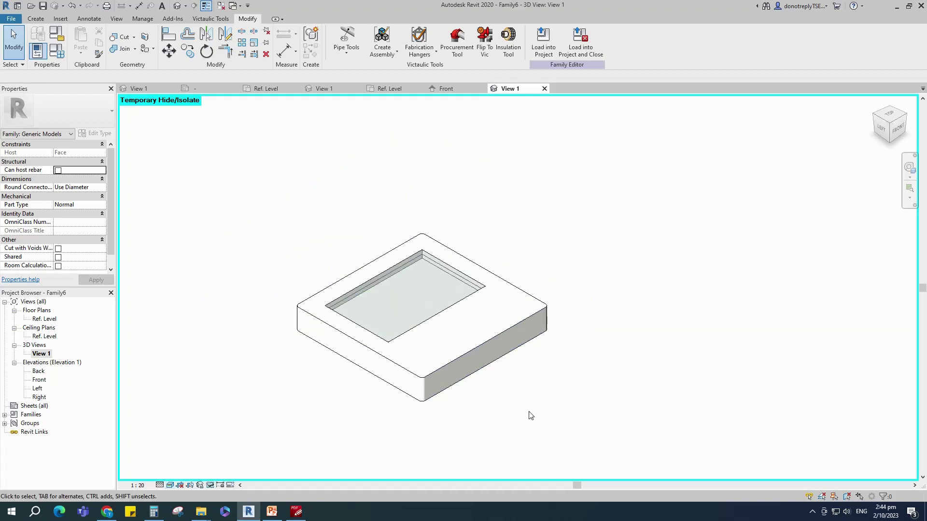
# Step: In the Front elevation, pick the reference plane at the recess floor as the work plane and open the Ref. Level floor plan
pyautogui.click(451, 88)
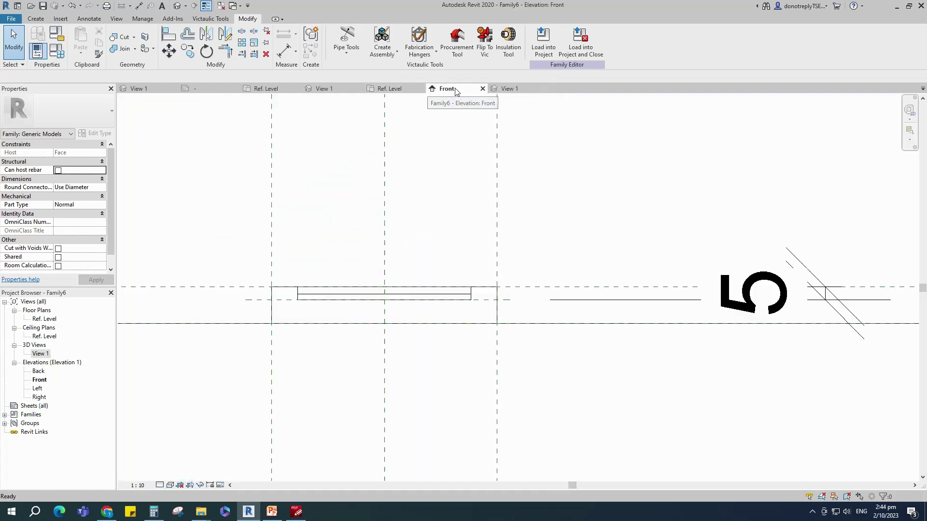
pyautogui.scroll(2, 523, 401)
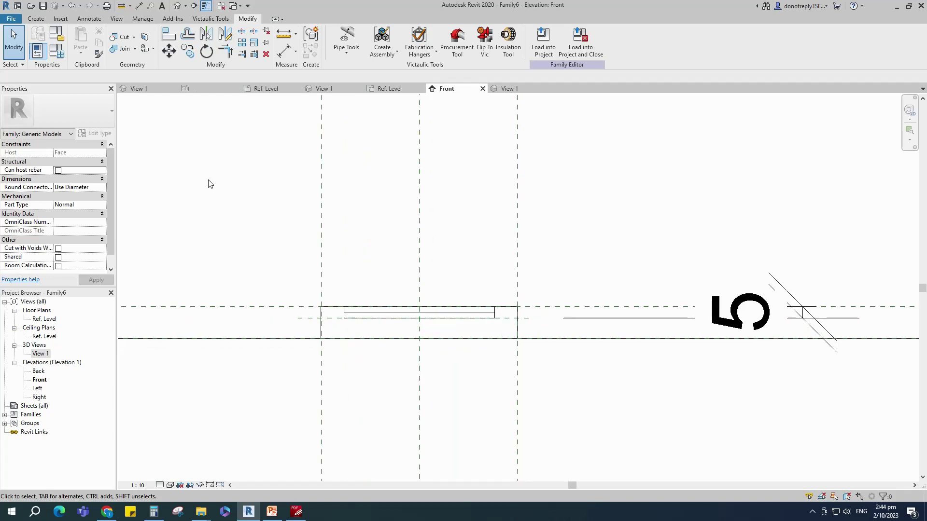
pyautogui.click(35, 20)
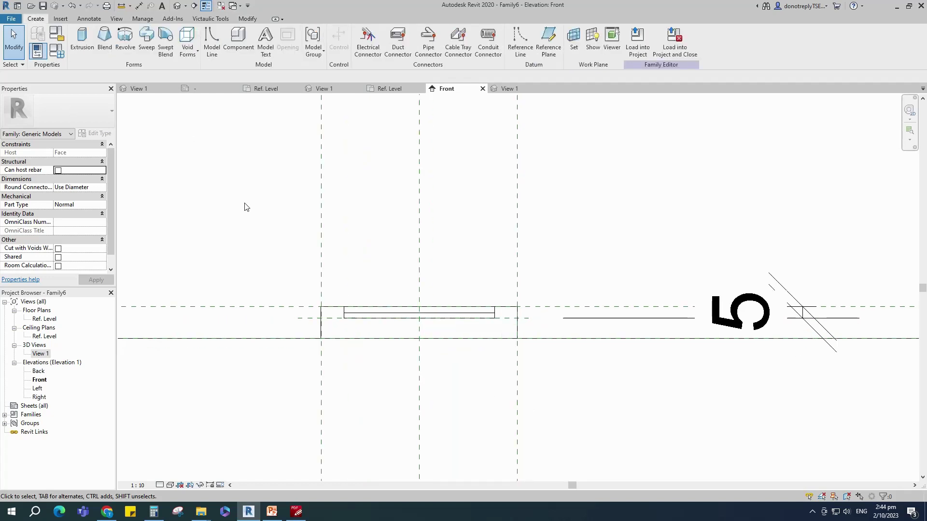
pyautogui.click(573, 41)
pyautogui.click(382, 266)
pyautogui.click(436, 312)
pyautogui.click(337, 318)
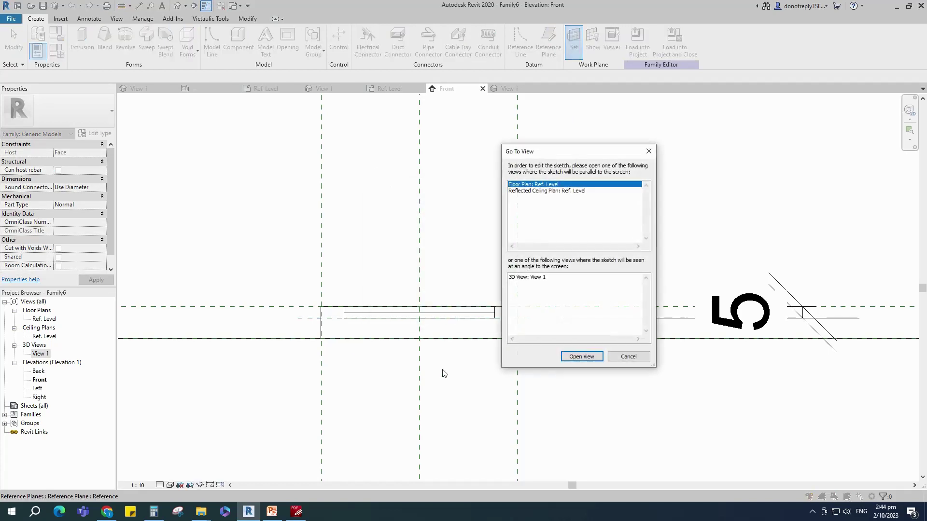
pyautogui.click(581, 358)
# Step: Create model text reading 25°C and place it just outside the body's lower-left corner on the plan
pyautogui.click(265, 36)
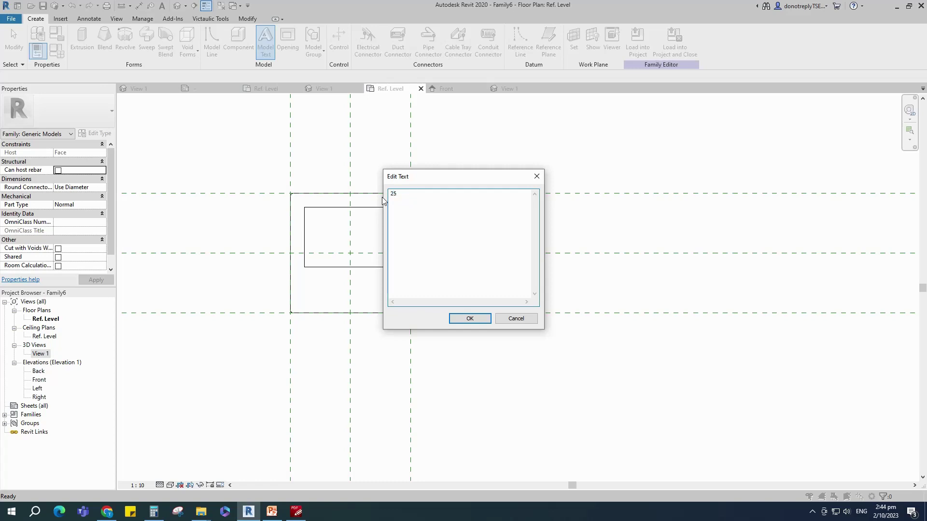
pyautogui.write('25°C')
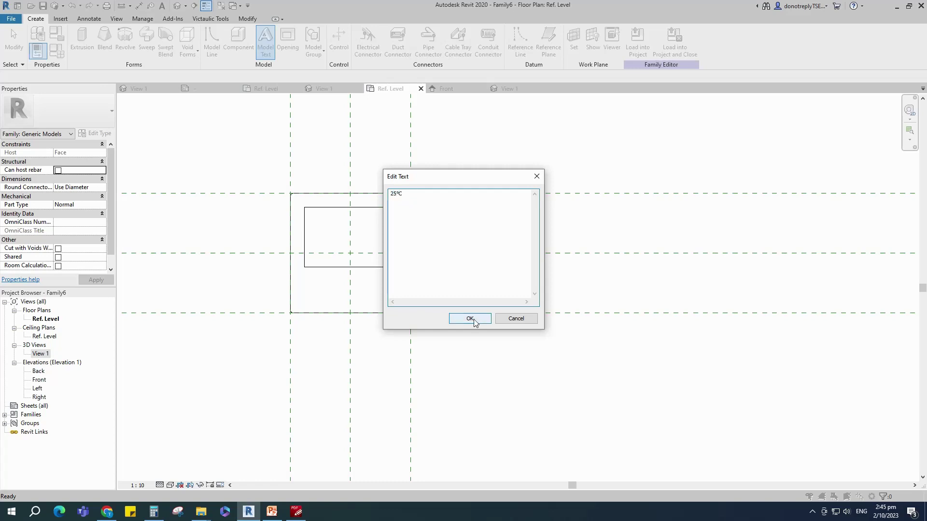
pyautogui.click(470, 319)
pyautogui.scroll(-5, 418, 244)
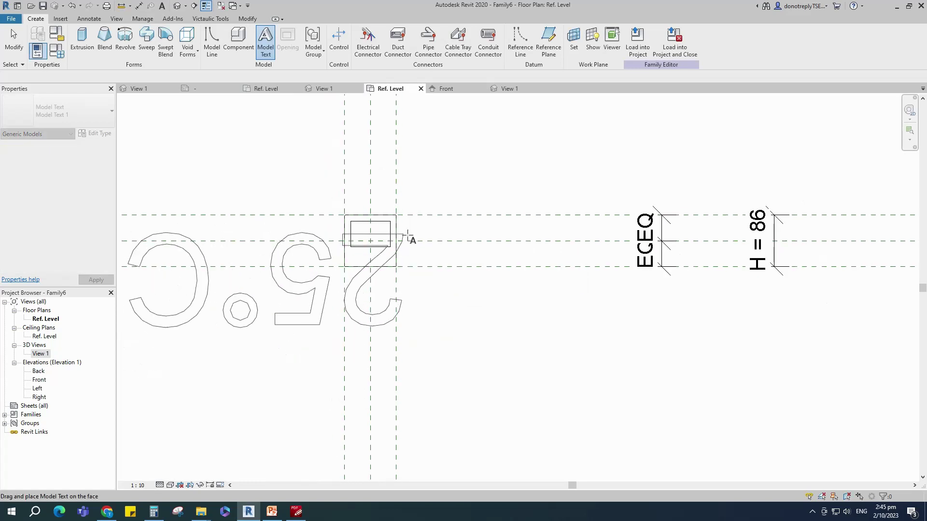
pyautogui.click(403, 337)
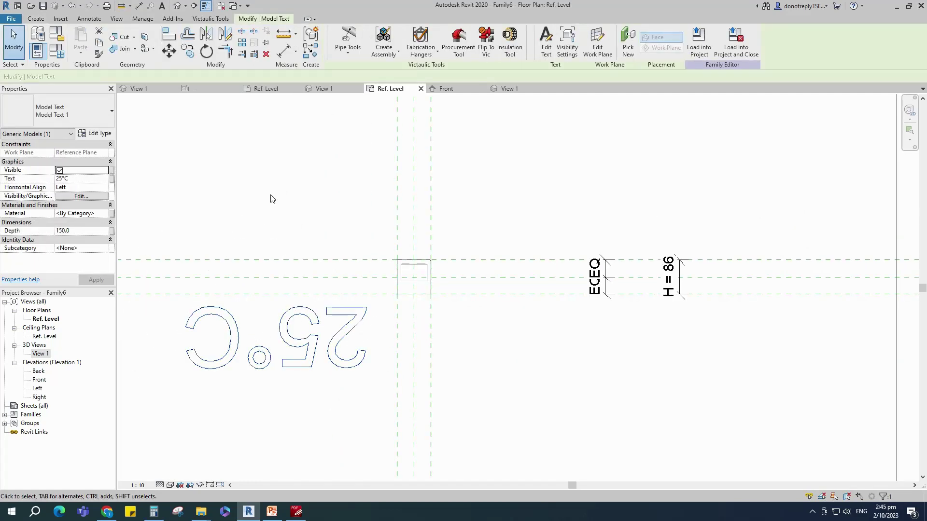
# Step: Rotate the 25°C model text 180 degrees about its centre so it reads upright
pyautogui.press('r')
pyautogui.press('o')
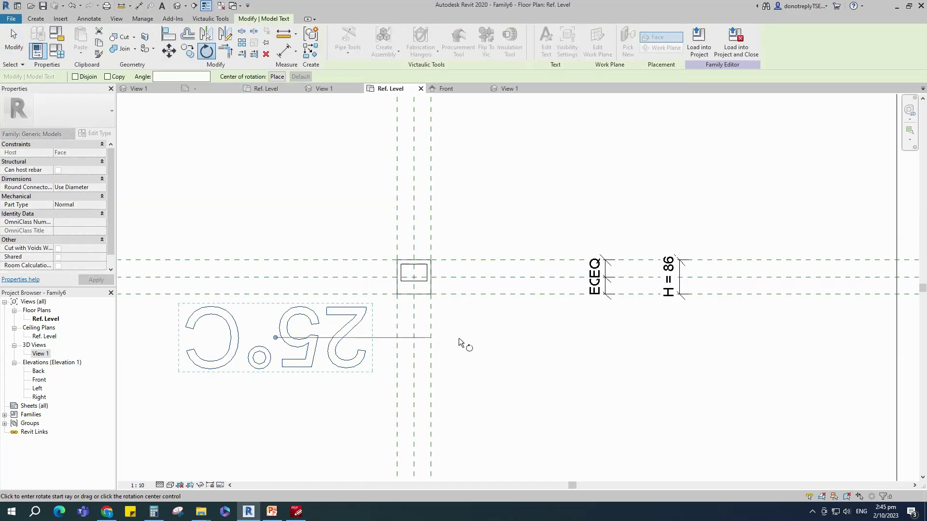
pyautogui.click(458, 338)
pyautogui.click(140, 336)
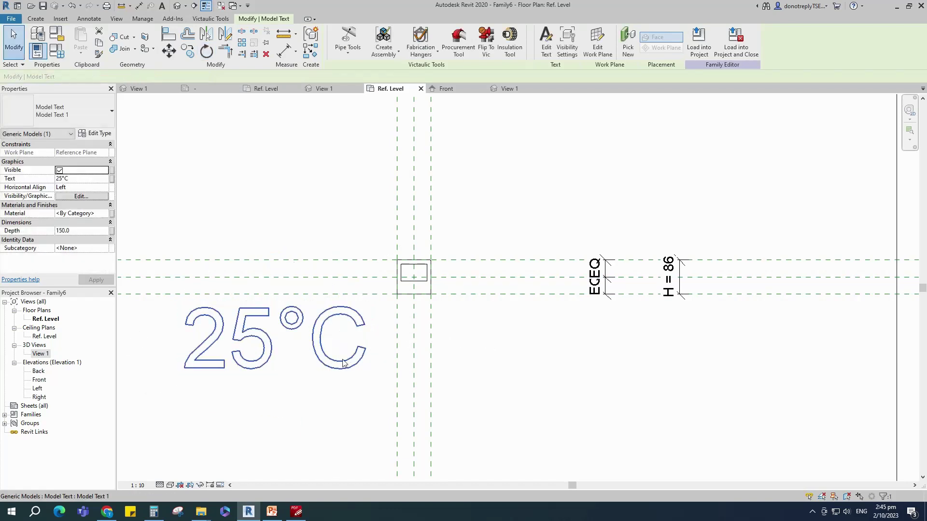
pyautogui.scroll(-2, 309, 347)
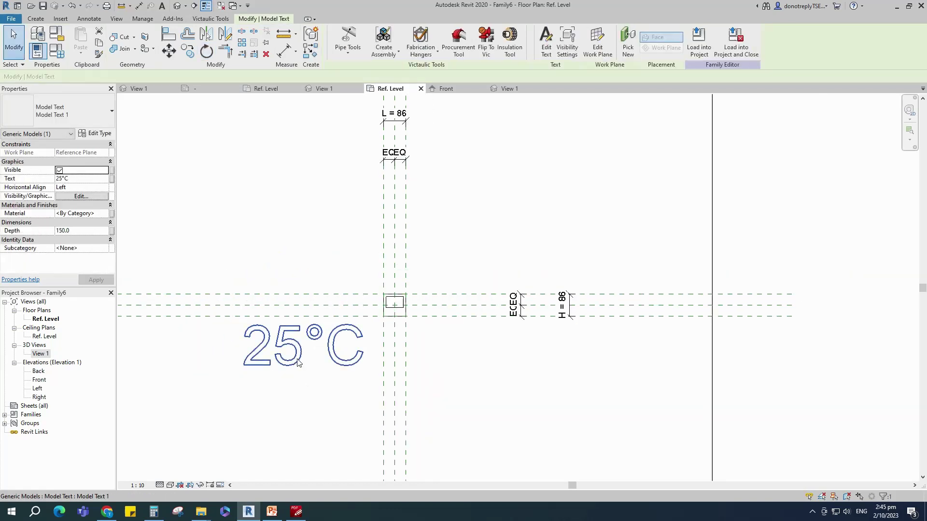
# Step: Set the 25°C model text's horizontal alignment to Center and its depth to 1.0
pyautogui.click(107, 189)
pyautogui.click(72, 204)
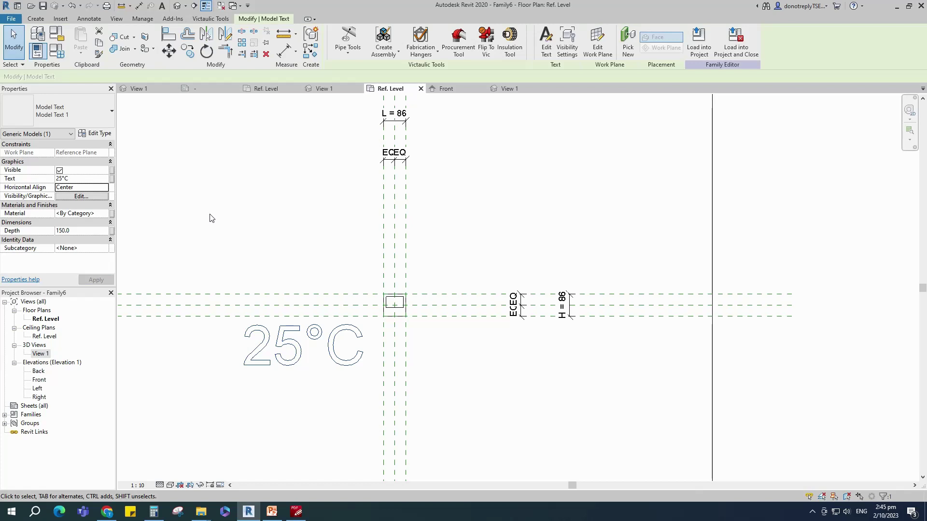
pyautogui.doubleClick(78, 231)
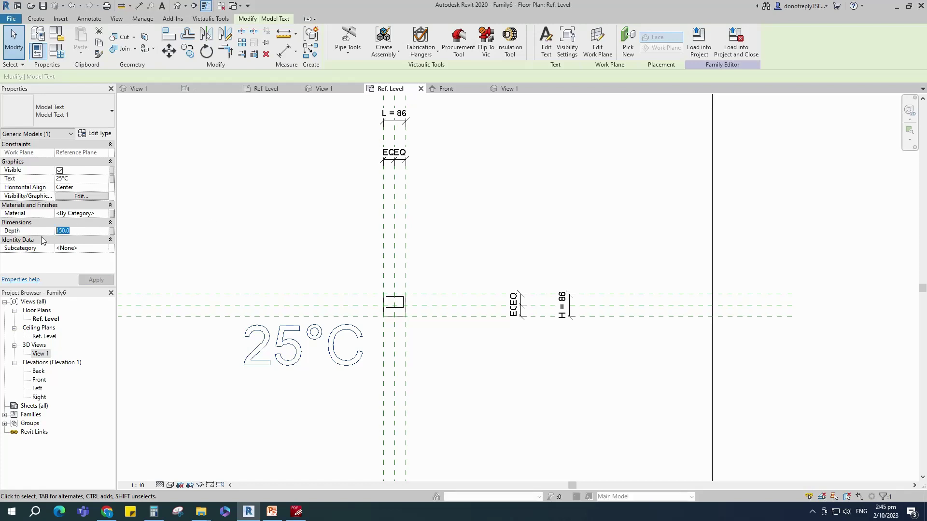
pyautogui.write('1.0')
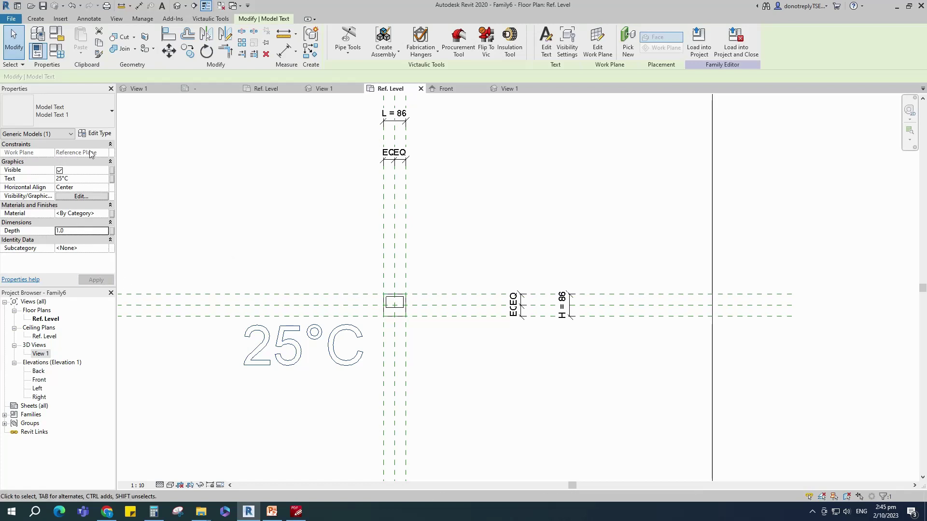
# Step: Duplicate the model text's type under the name Model Text_50mm
pyautogui.click(98, 135)
pyautogui.click(332, 171)
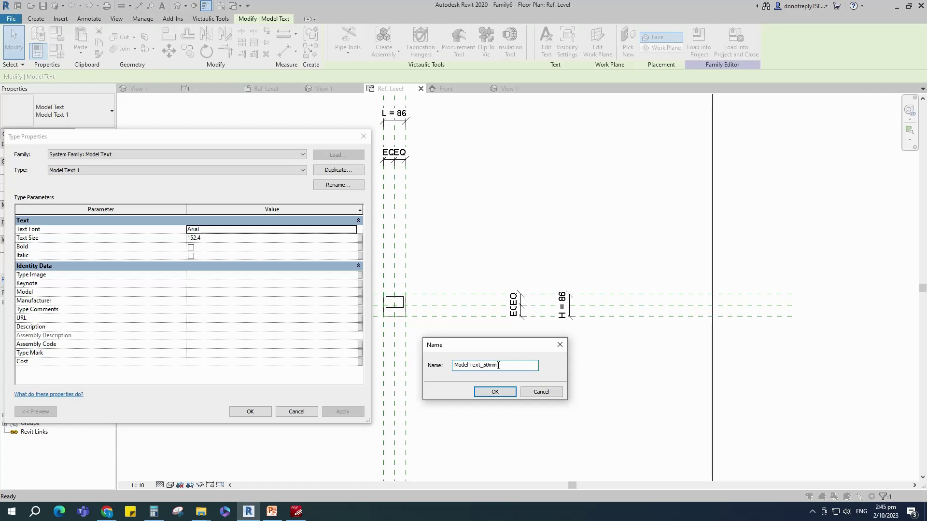
pyautogui.click(501, 395)
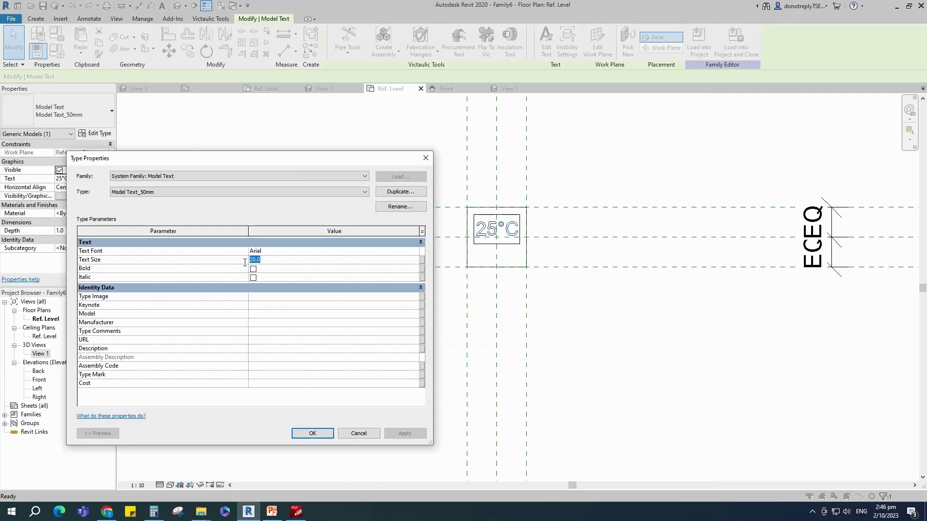
# Step: Apply a 15.0 text size to the new model text type and rename the type Model Text_15mm
pyautogui.click(406, 433)
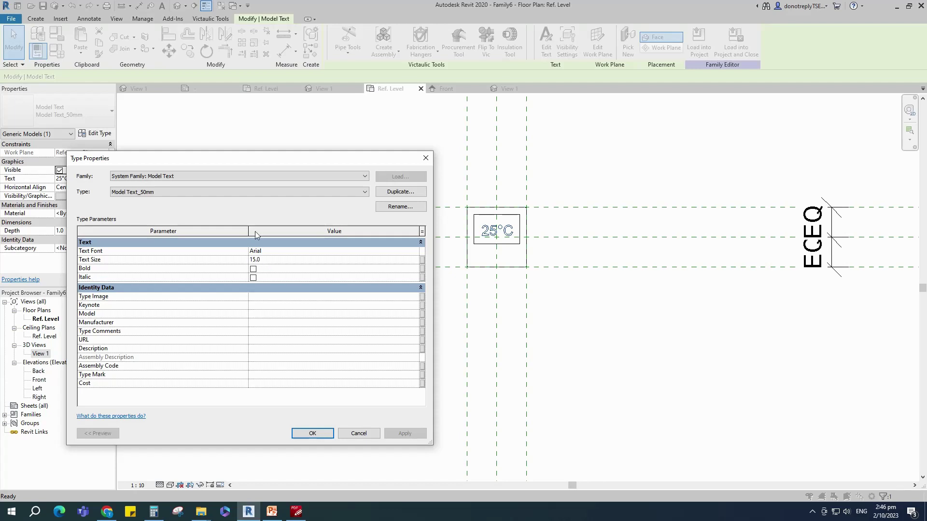
pyautogui.click(396, 206)
pyautogui.click(554, 370)
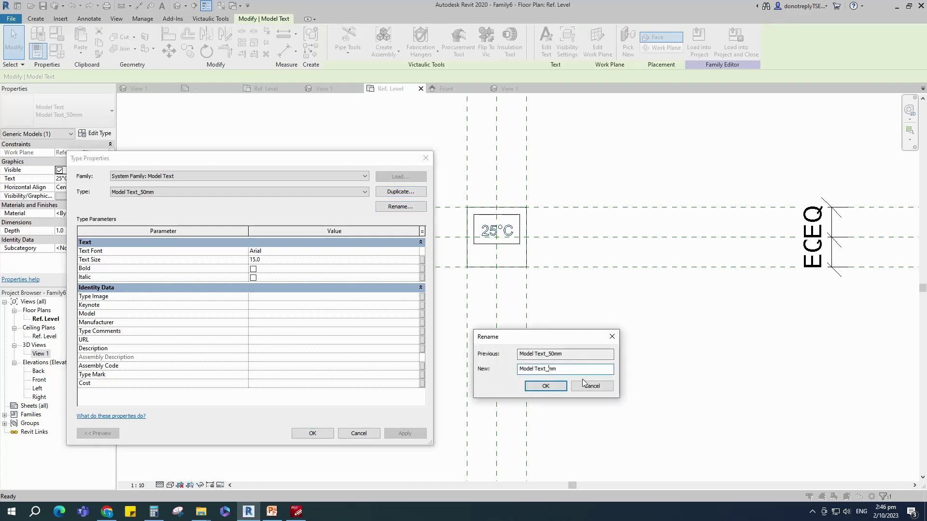
pyautogui.write('15')
pyautogui.press('Return')
pyautogui.click(312, 433)
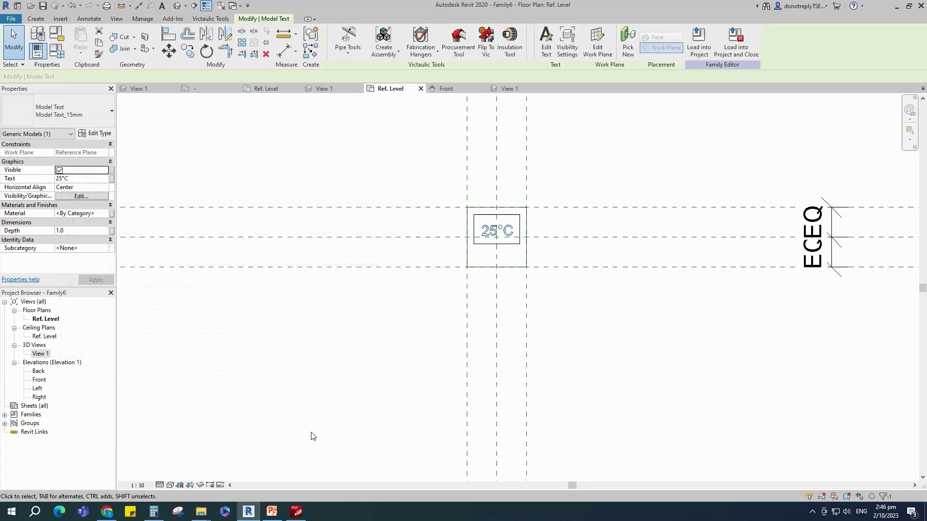
# Step: Move the 25°C text slightly upward within the thermostat's display recess
pyautogui.click(598, 275)
pyautogui.scroll(3, 599, 275)
pyautogui.click(430, 197)
pyautogui.moveTo(429, 198); pyautogui.dragTo(433, 188)
pyautogui.scroll(2, 555, 263)
pyautogui.press('Escape')
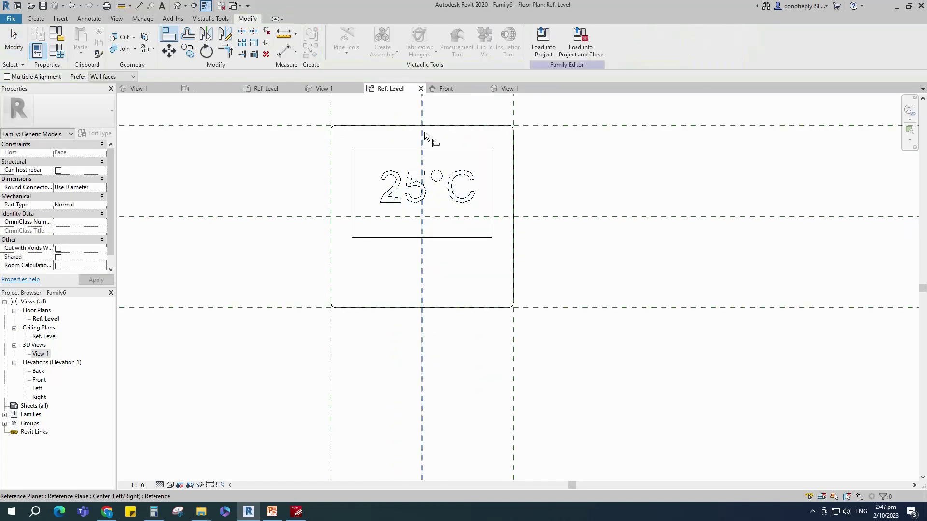
# Step: Align the 25°C text's centre reference to the Center (Left/Right) reference plane
pyautogui.click(173, 37)
pyautogui.click(421, 181)
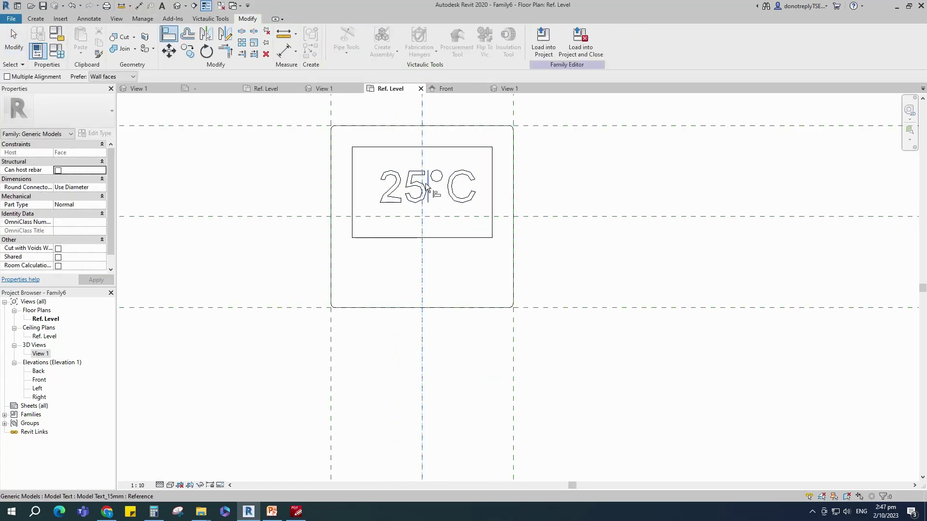
pyautogui.click(427, 188)
pyautogui.press('Escape')
pyautogui.press('Escape')
# Step: Show the thermostat in the 3D view and save the family as Thermostat in the Documents folder
pyautogui.hotkey('ctrl', 'Tab')
pyautogui.scroll(-1, 427, 193)
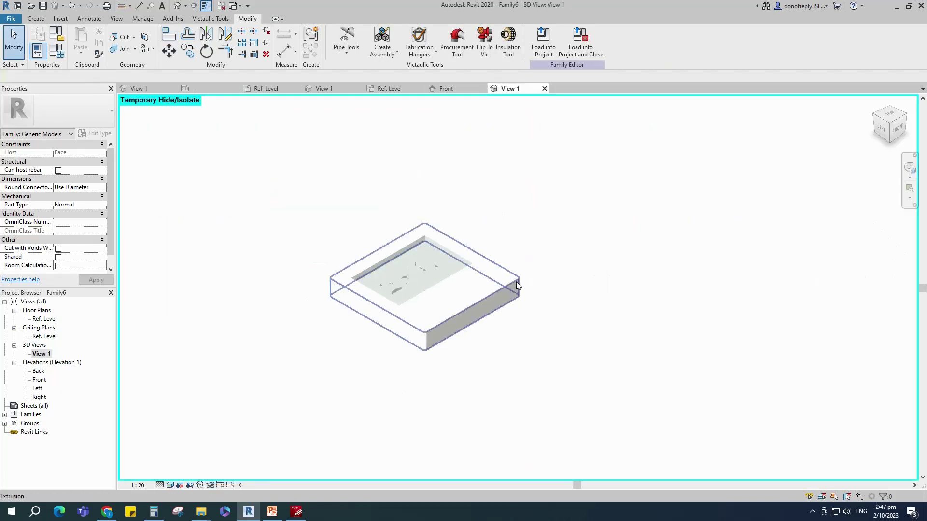
pyautogui.scroll(2, 402, 319)
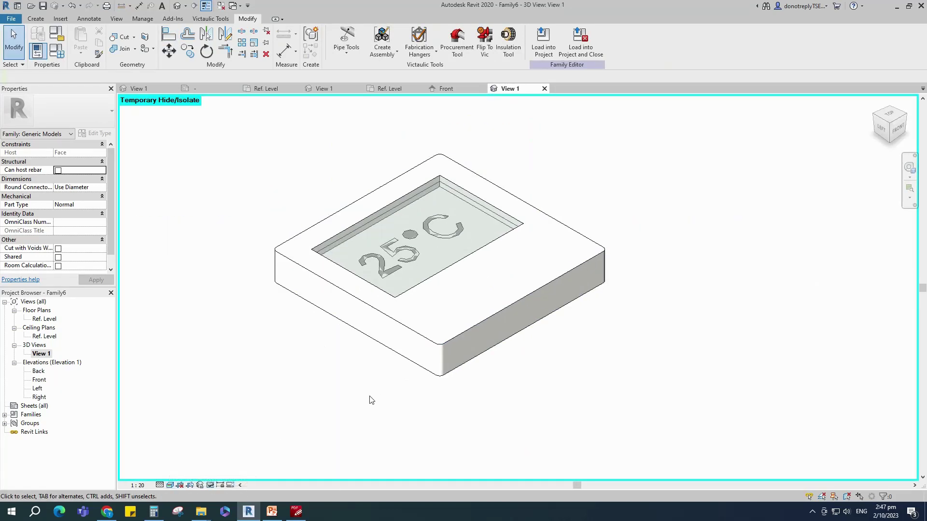
pyautogui.hotkey('ctrl', 's')
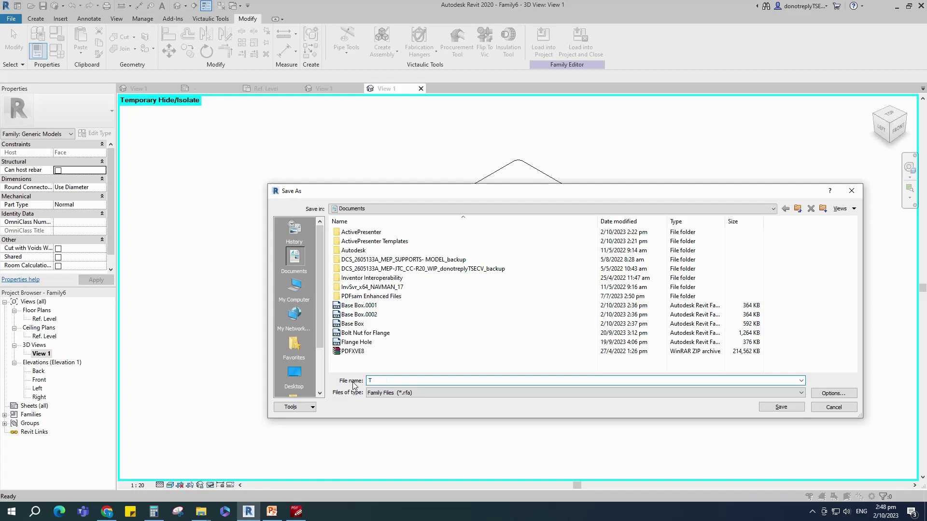
pyautogui.write('Thermostat')
pyautogui.click(780, 407)
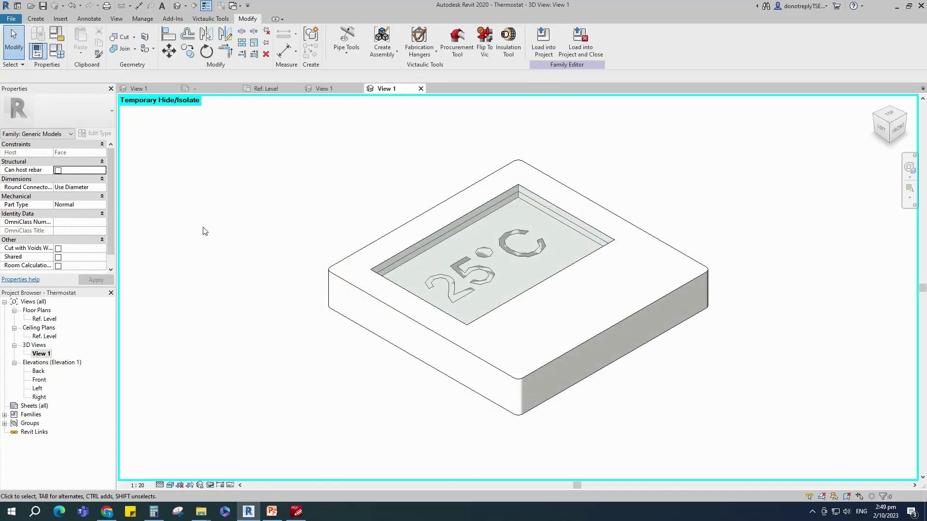
# Step: Create a new family from the Metric Generic Annotation template in the Annotations folder
pyautogui.click(12, 19)
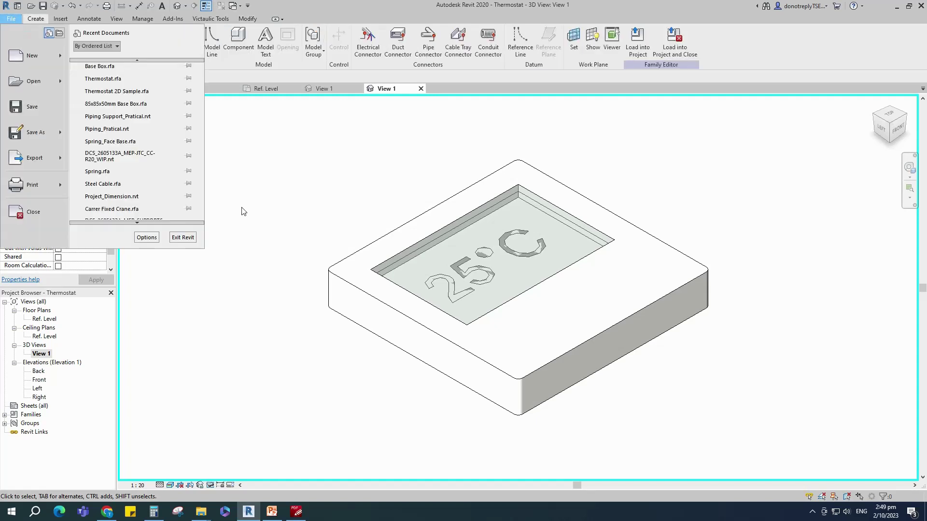
pyautogui.moveTo(29, 60)
pyautogui.click(97, 79)
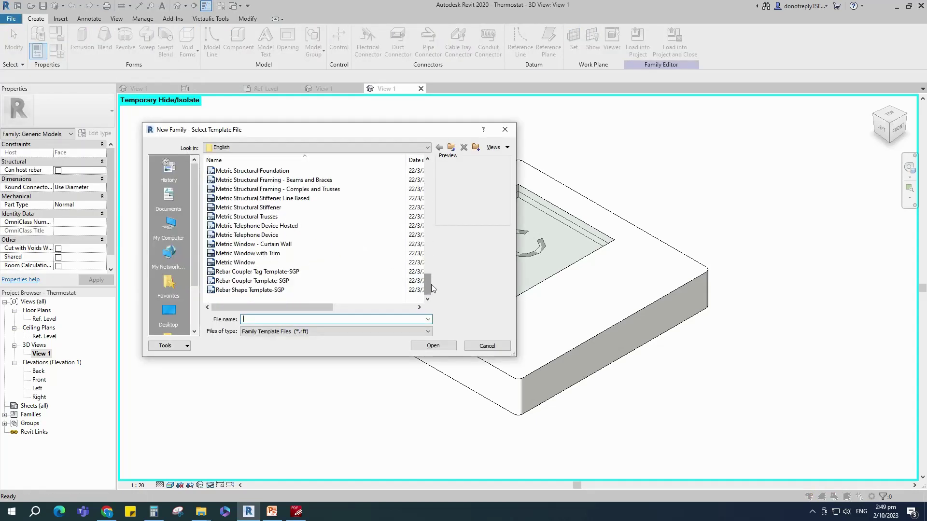
pyautogui.moveTo(428, 284); pyautogui.dragTo(427, 164)
pyautogui.doubleClick(229, 170)
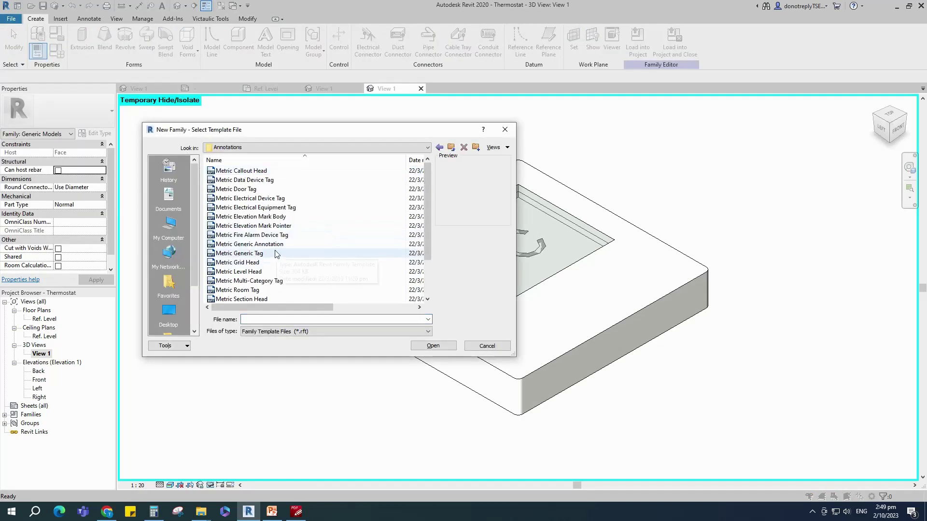
pyautogui.click(249, 244)
pyautogui.click(433, 346)
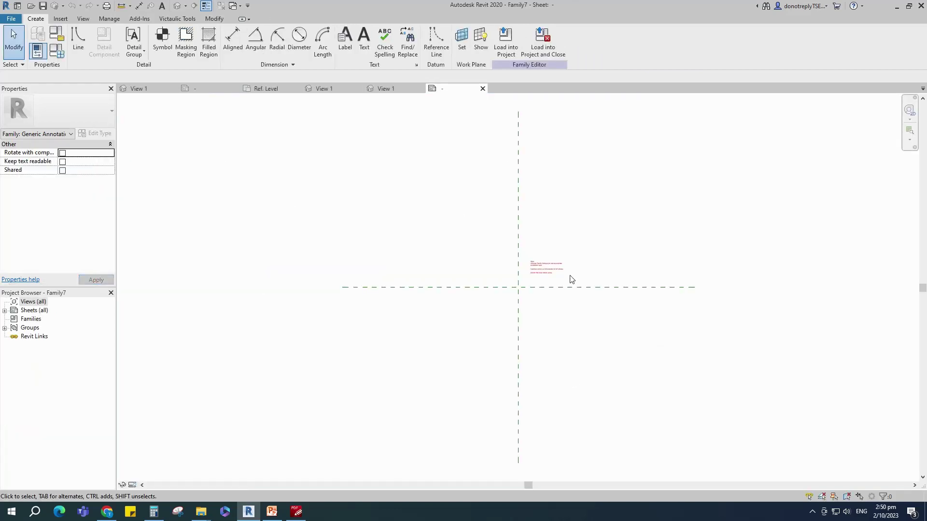
# Step: Delete the template's instruction note beside the reference planes' intersection
pyautogui.scroll(5, 570, 279)
pyautogui.click(395, 269)
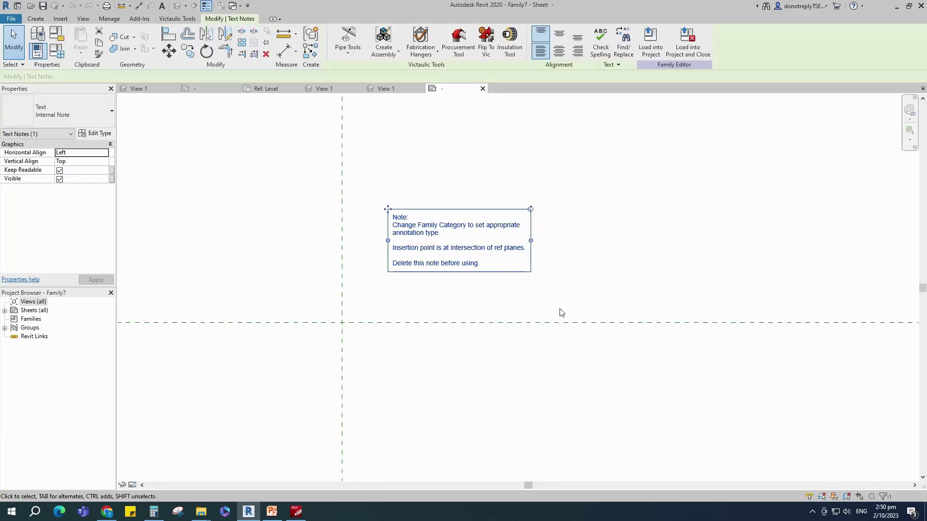
pyautogui.press('Delete')
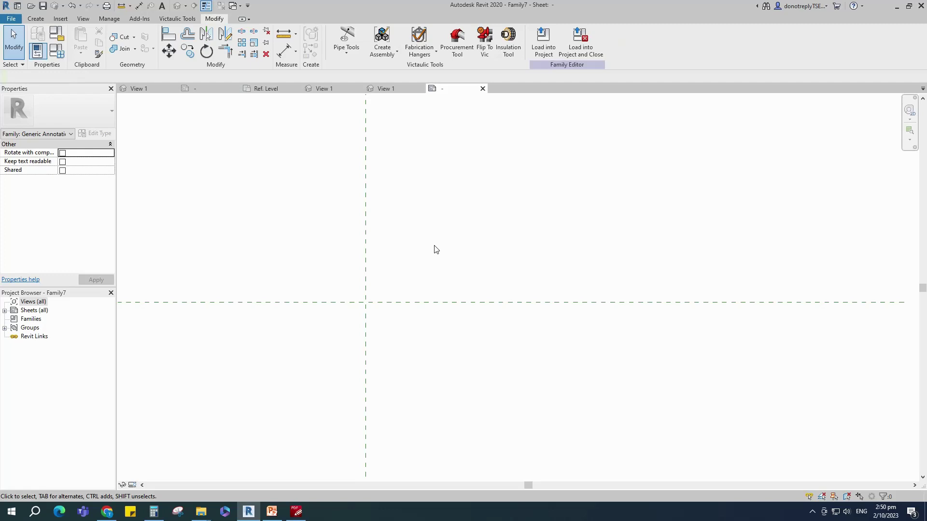
# Step: Place a 3mm text note reading T just above the intersection of the reference planes
pyautogui.click(35, 18)
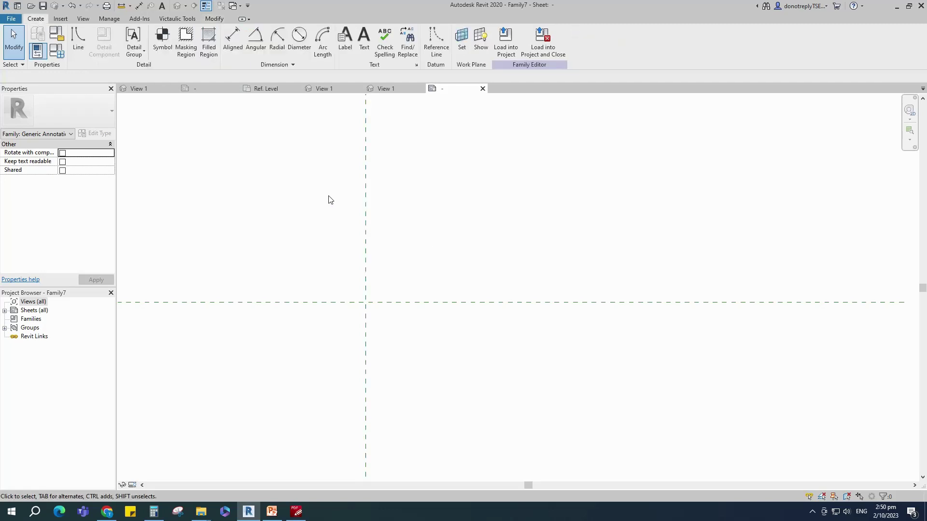
pyautogui.click(364, 37)
pyautogui.click(366, 294)
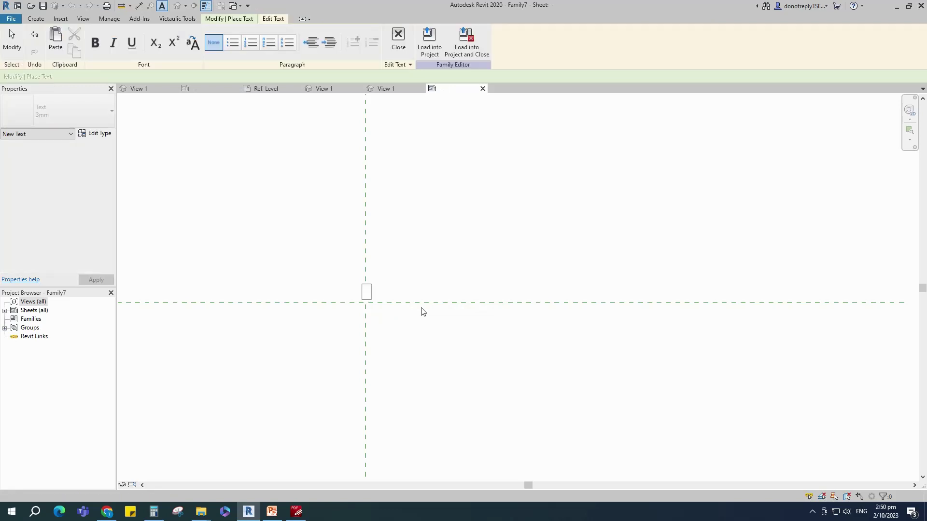
pyautogui.click(409, 300)
pyautogui.press('Escape')
pyautogui.scroll(5, 373, 293)
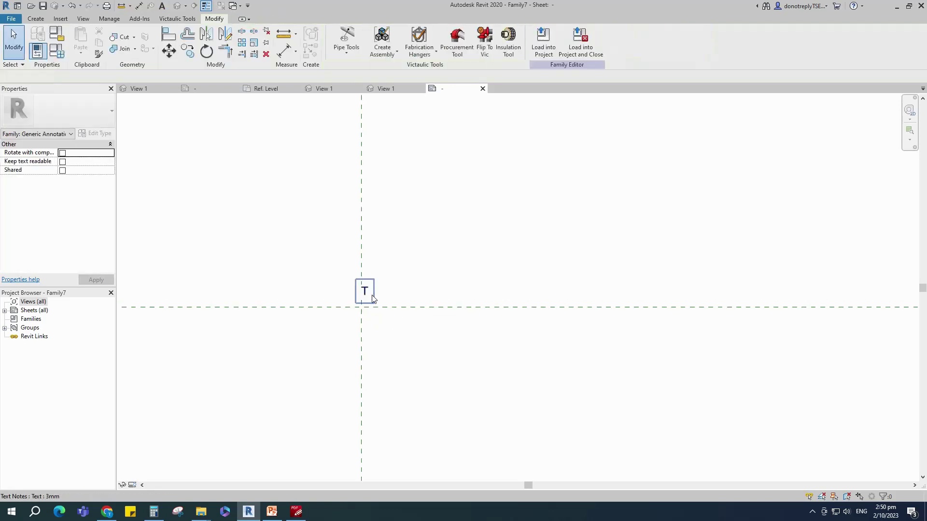
# Step: Shift the T note sideways so it is centred on the vertical reference plane
pyautogui.click(365, 288)
pyautogui.moveTo(337, 270); pyautogui.dragTo(328, 270)
pyautogui.click(457, 291)
pyautogui.scroll(-3, 457, 292)
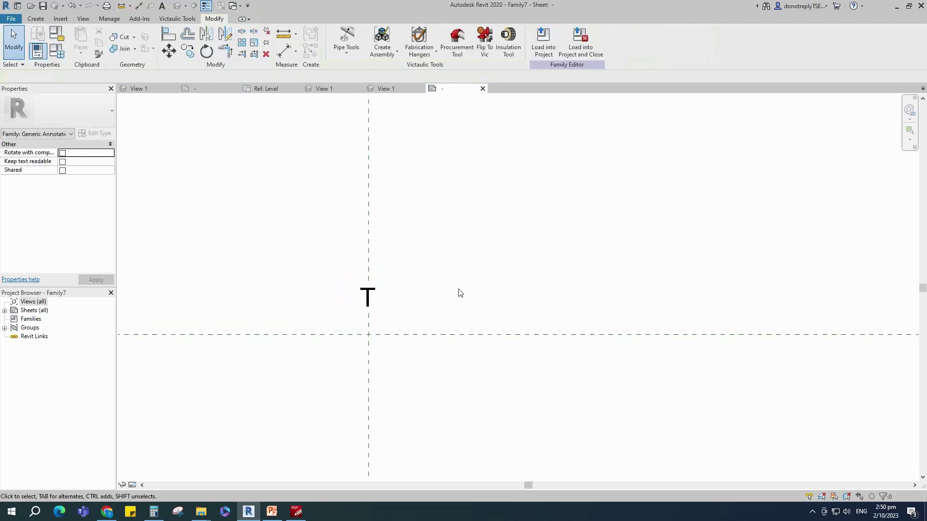
# Step: Set the T note's horizontal alignment to Center and its vertical alignment to Middle
pyautogui.click(389, 295)
pyautogui.click(105, 162)
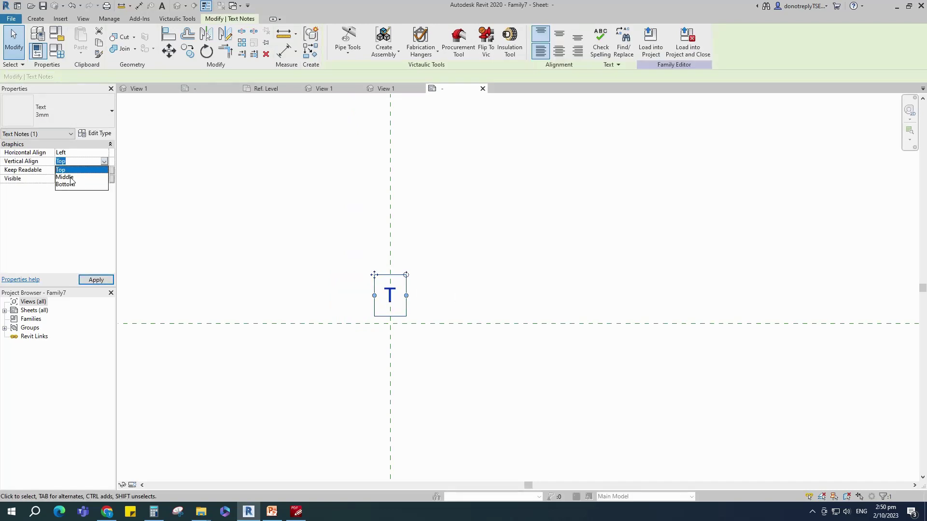
pyautogui.click(80, 153)
pyautogui.click(105, 153)
pyautogui.click(68, 168)
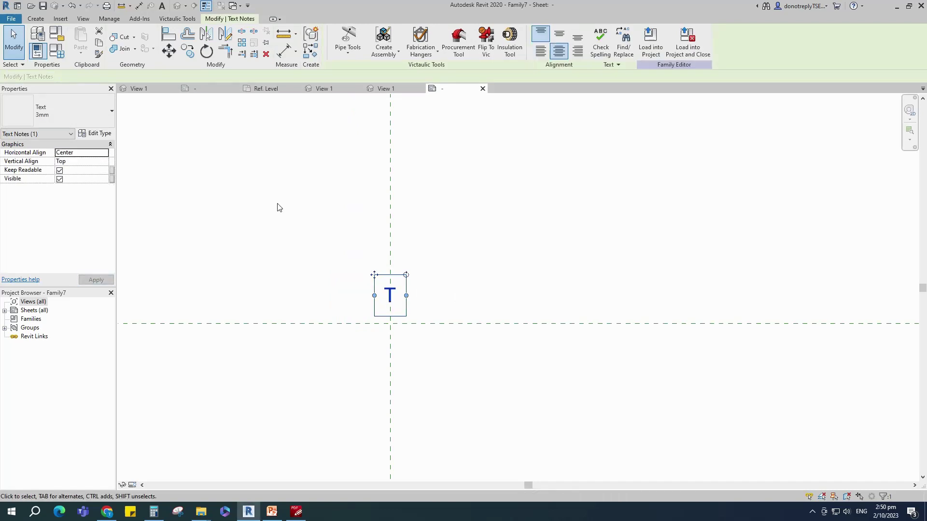
pyautogui.click(105, 162)
pyautogui.click(66, 178)
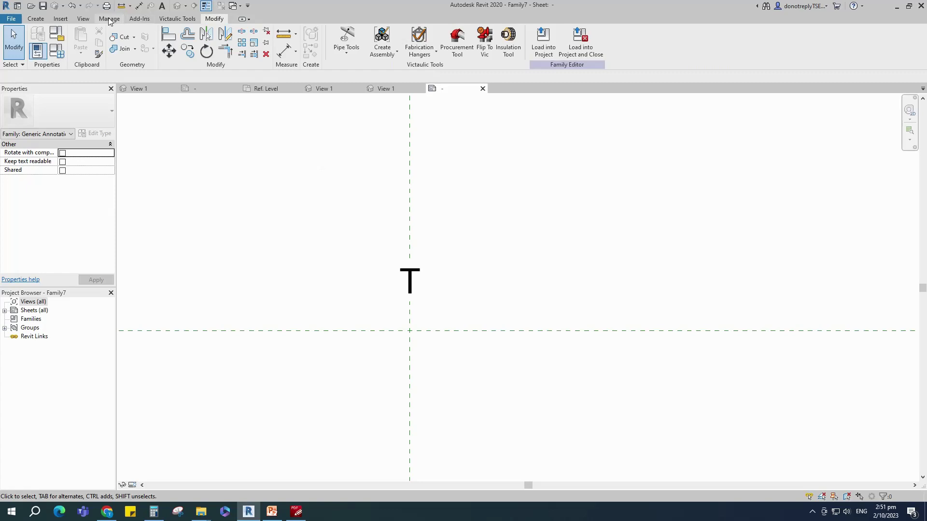
# Step: In Object Styles, add a Thermostat subcategory under Generic Annotations with a projection line weight of 3
pyautogui.click(109, 19)
pyautogui.click(65, 41)
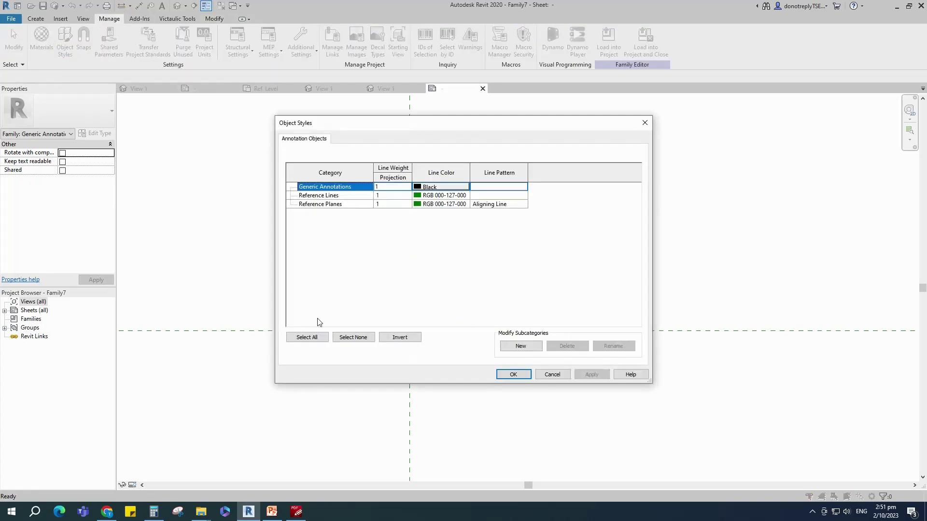
pyautogui.click(520, 346)
pyautogui.write('T')
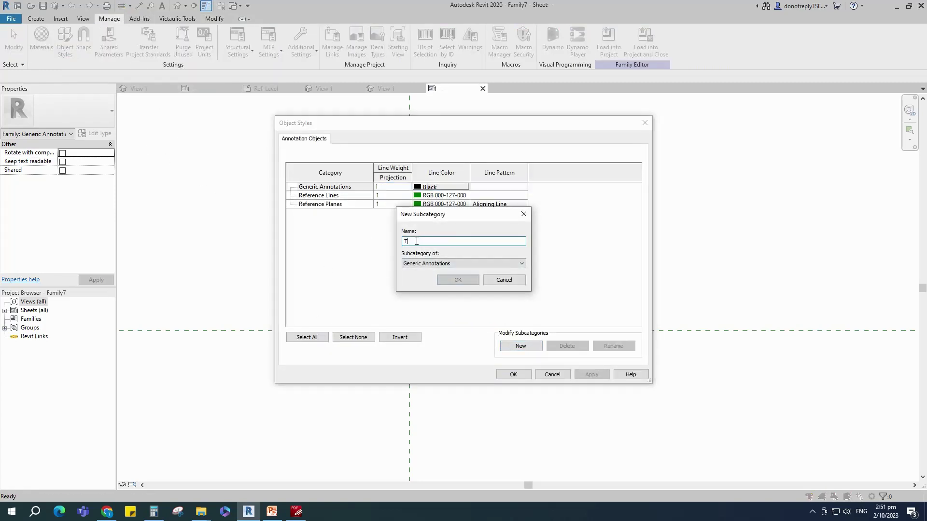
pyautogui.write('hermostat')
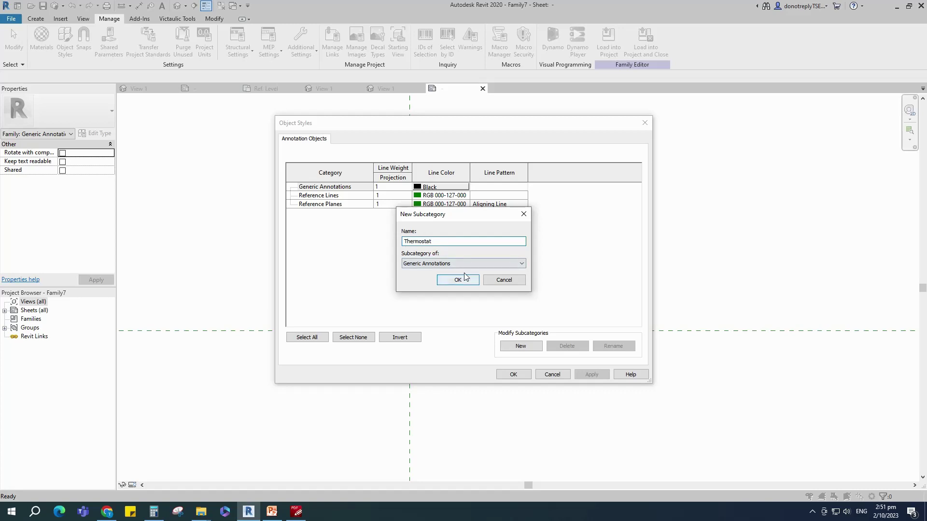
pyautogui.click(453, 280)
pyautogui.click(407, 196)
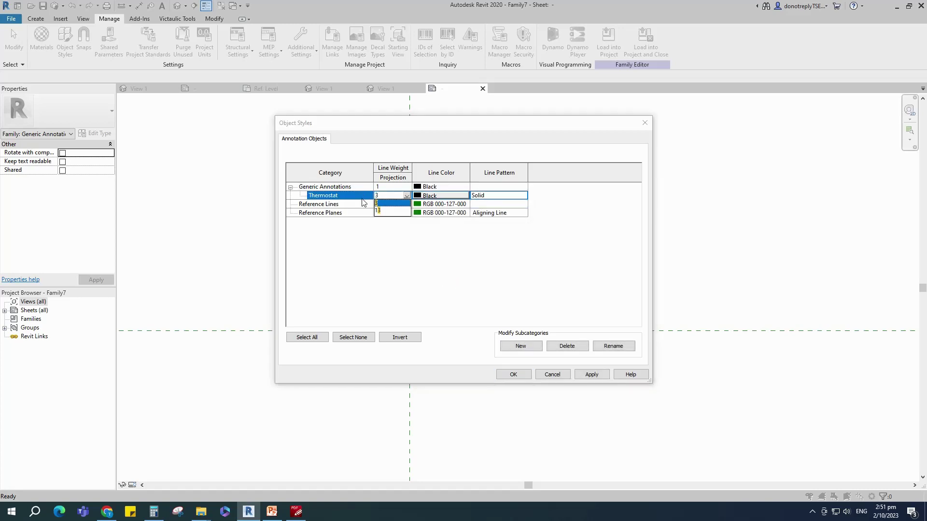
pyautogui.click(386, 215)
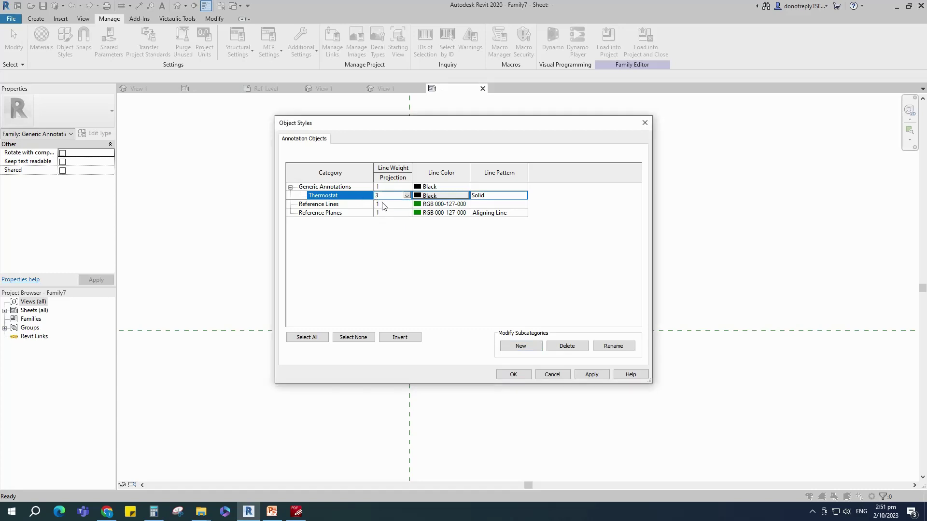
pyautogui.click(513, 374)
# Step: Draw a circle of 5 mm radius in the Thermostat subcategory, centred on the intersection of the reference planes
pyautogui.click(36, 19)
pyautogui.click(77, 42)
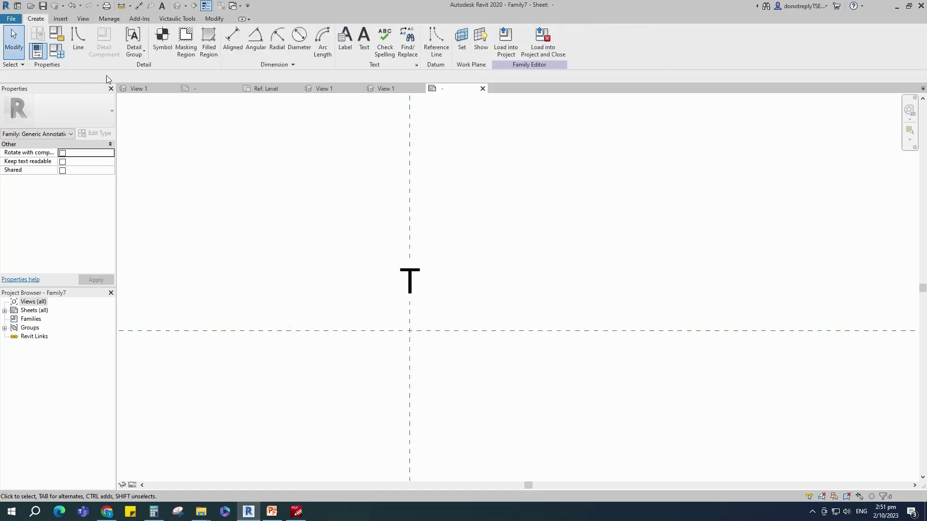
pyautogui.click(441, 47)
pyautogui.click(406, 78)
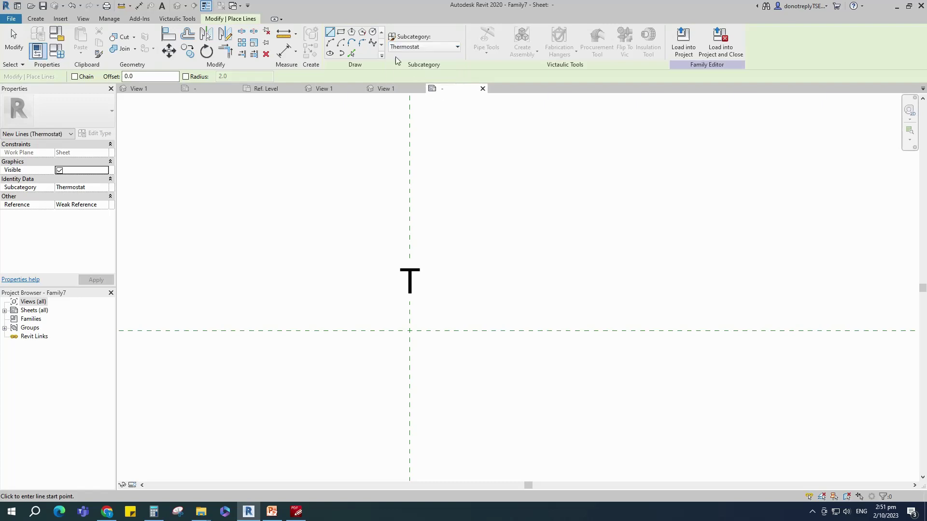
pyautogui.click(372, 32)
pyautogui.scroll(2, 434, 330)
pyautogui.click(394, 330)
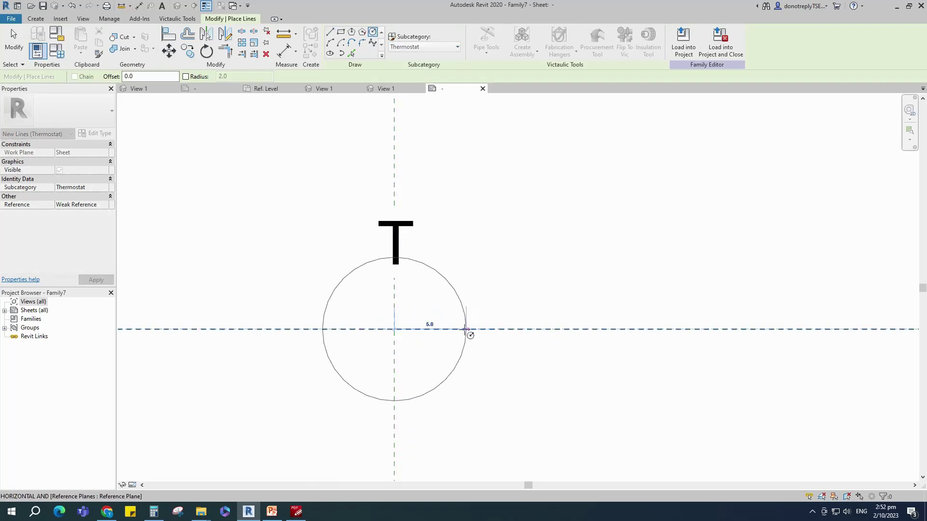
pyautogui.click(466, 329)
pyautogui.press('Escape')
pyautogui.press('Escape')
# Step: Move the circle straight up so its lowest point sits on the intersection of the reference planes
pyautogui.click(466, 329)
pyautogui.click(168, 51)
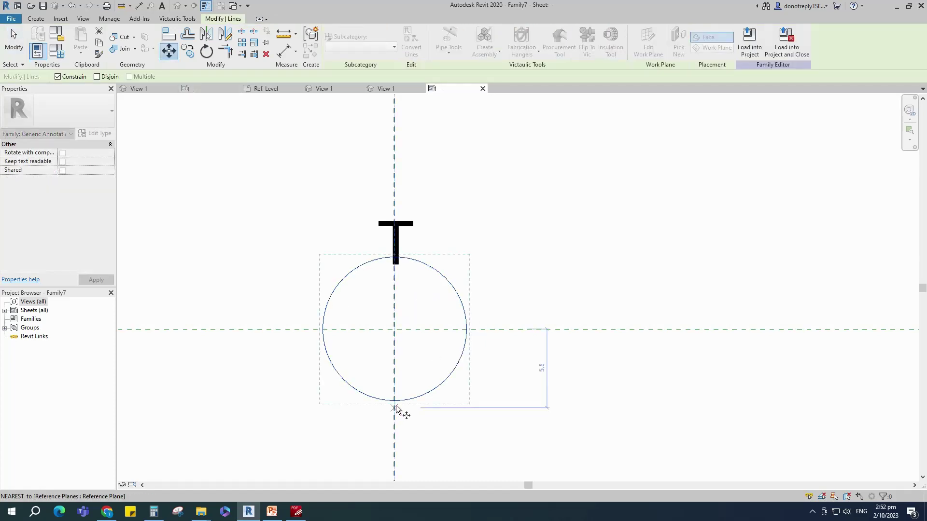
pyautogui.click(394, 401)
pyautogui.click(395, 329)
pyautogui.click(496, 281)
# Step: Set the circle's radius to 2.5 mm
pyautogui.click(464, 285)
pyautogui.click(510, 292)
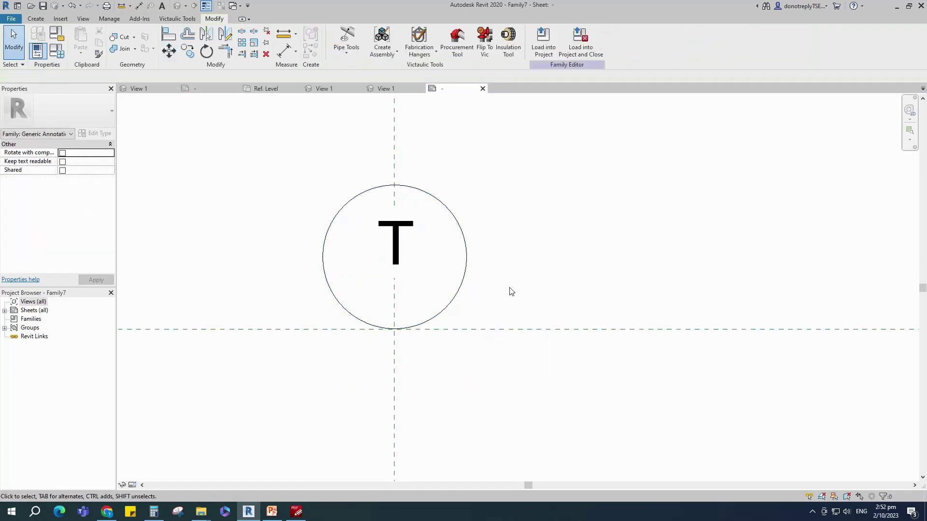
pyautogui.write('2.5')
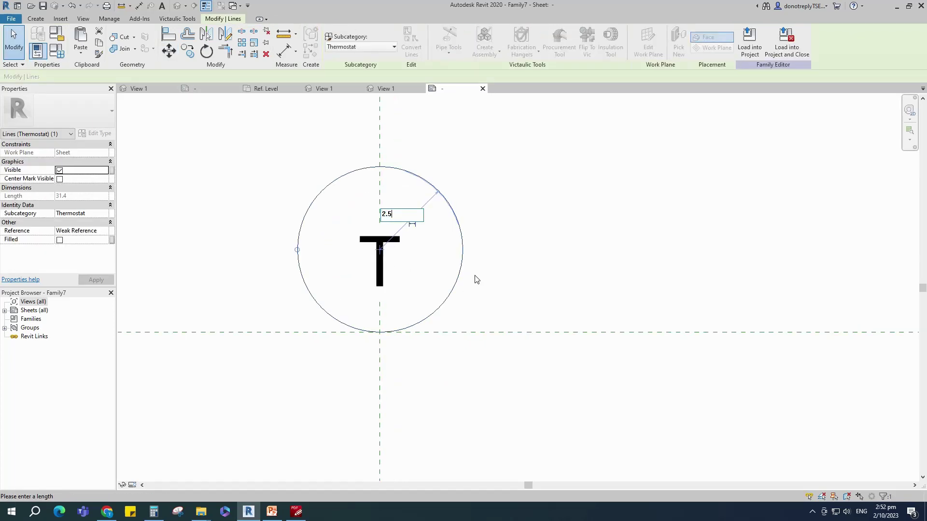
pyautogui.press('Return')
pyautogui.click(494, 293)
# Step: Move the circle and T note together straight down so the circle's lowest point sits on the intersection of the reference planes
pyautogui.moveTo(210, 120); pyautogui.dragTo(616, 359)
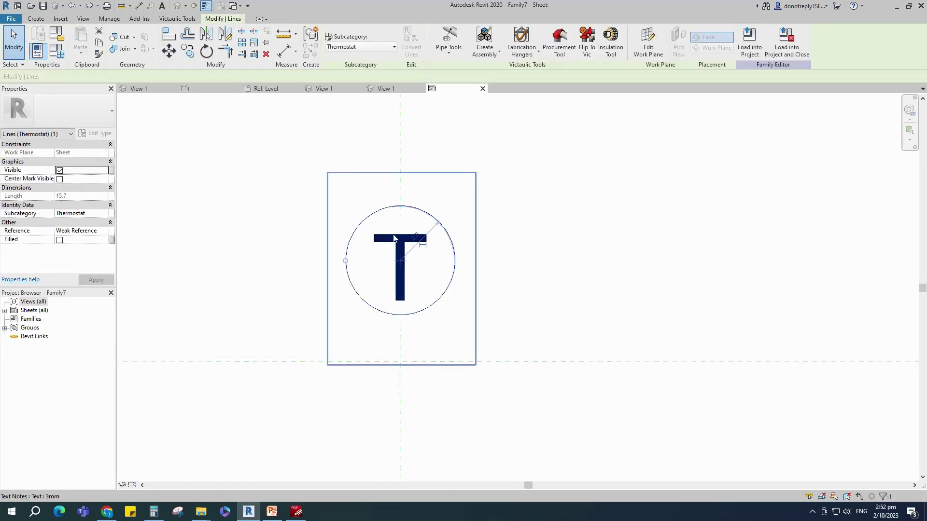
pyautogui.click(400, 315)
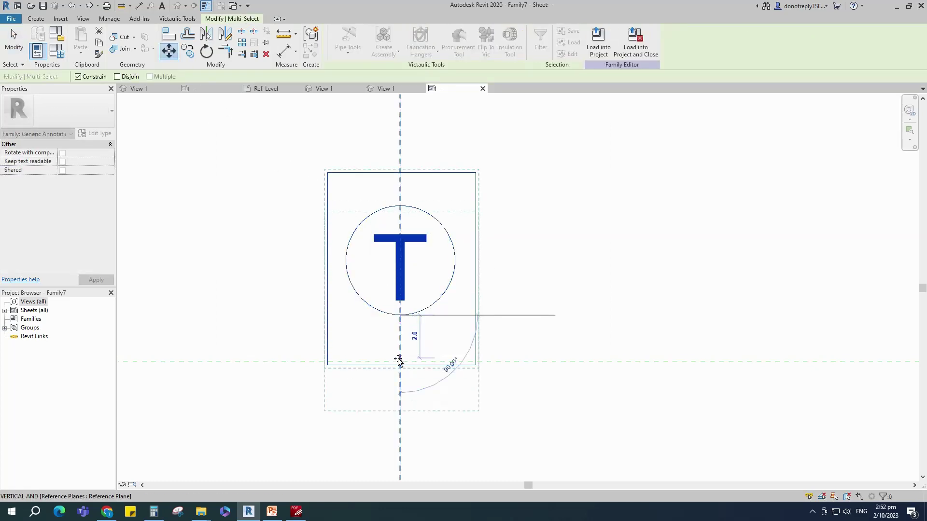
pyautogui.click(400, 361)
pyautogui.click(555, 282)
pyautogui.scroll(-4, 554, 282)
pyautogui.moveTo(594, 313); pyautogui.dragTo(441, 266, button='middle')
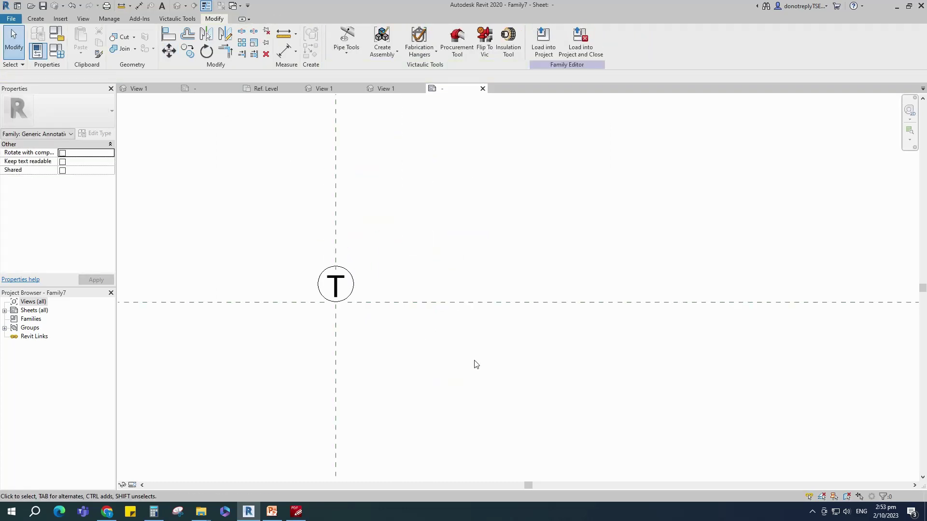
# Step: Save the annotation family in Documents as 2D Symbol
pyautogui.click(43, 6)
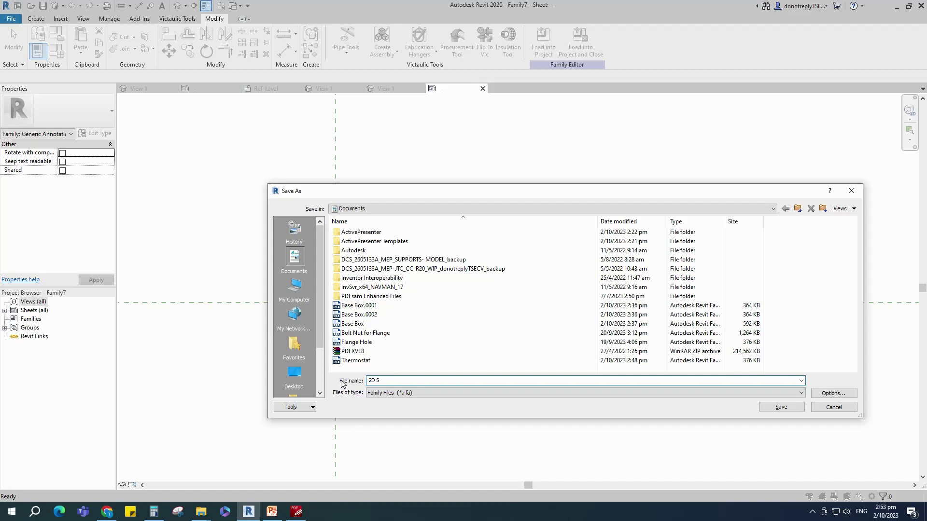
pyautogui.write('2D Symbol')
pyautogui.click(781, 407)
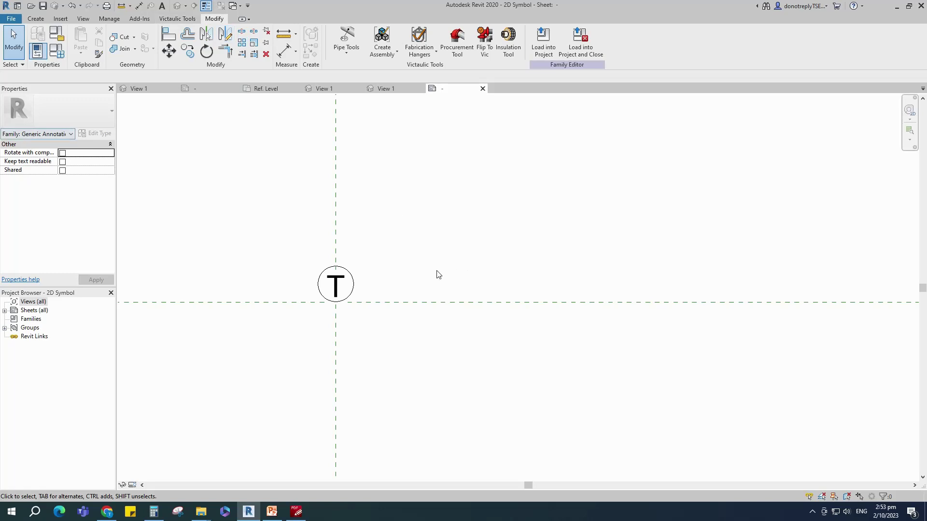
# Step: Create a new family from the Metric Generic Model face based template
pyautogui.click(12, 20)
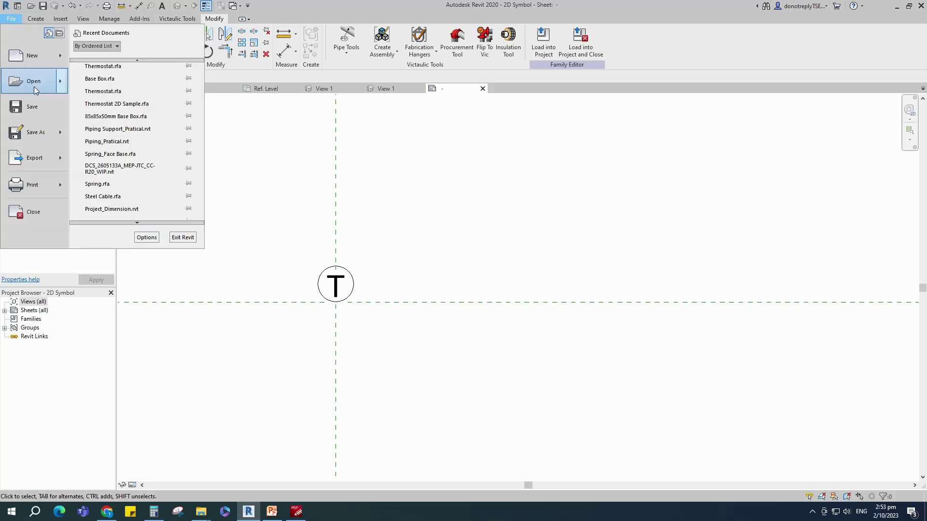
pyautogui.moveTo(48, 56)
pyautogui.click(108, 88)
pyautogui.scroll(-8, 337, 242)
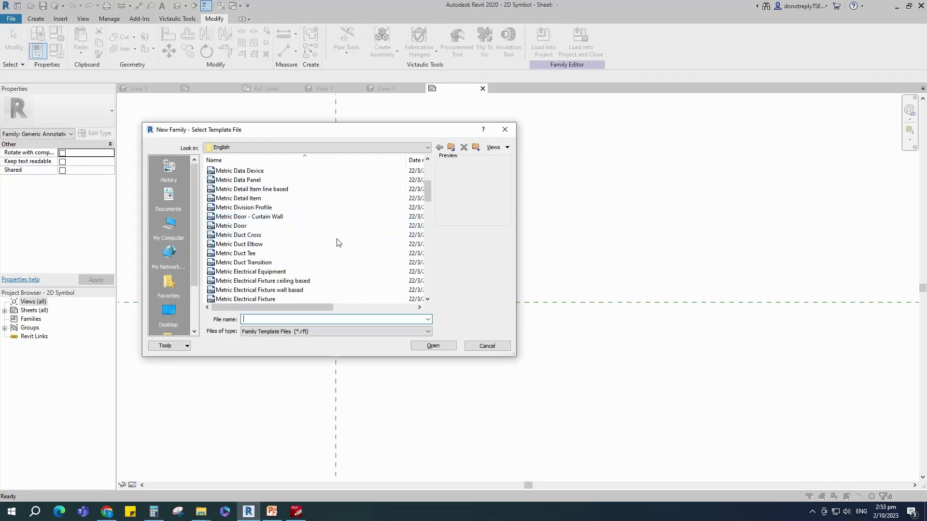
pyautogui.scroll(-2, 337, 243)
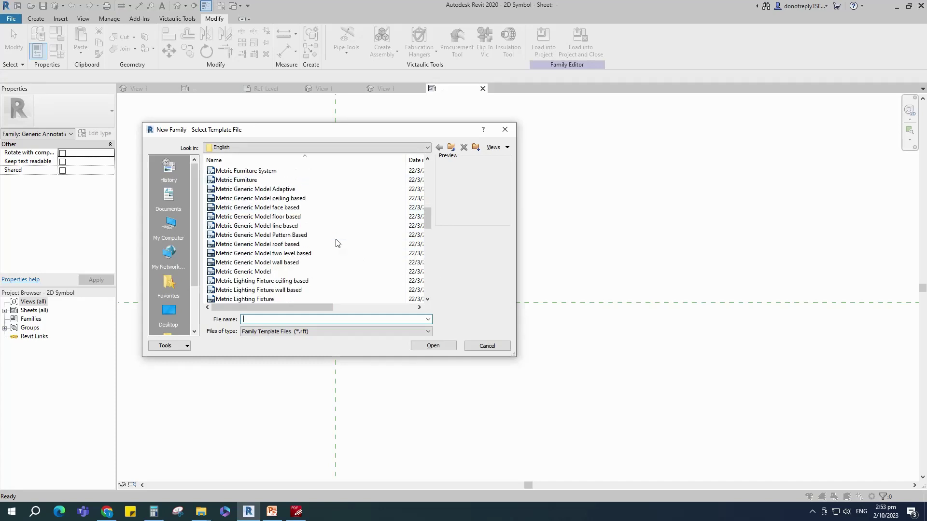
pyautogui.click(286, 209)
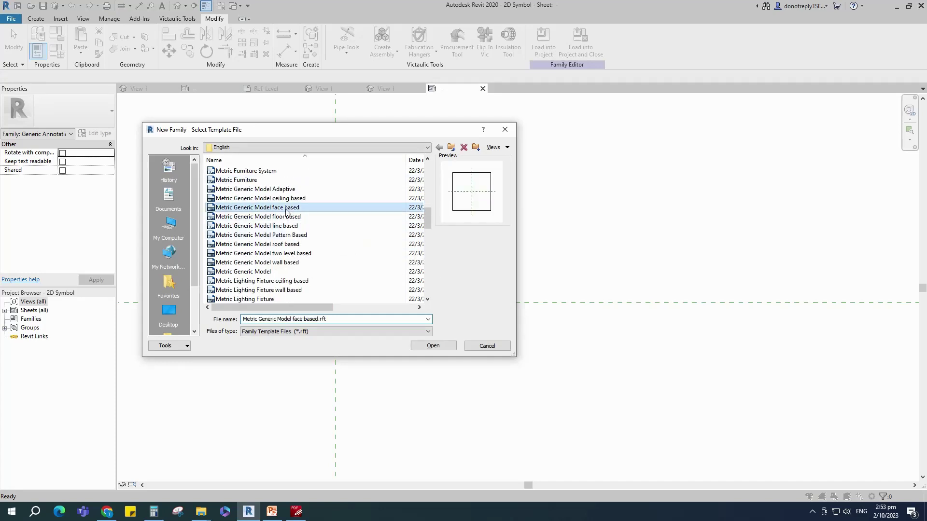
pyautogui.click(433, 346)
# Step: Set the family category to Electrical Fixtures and enable Maintain Annotation Orientation
pyautogui.click(56, 35)
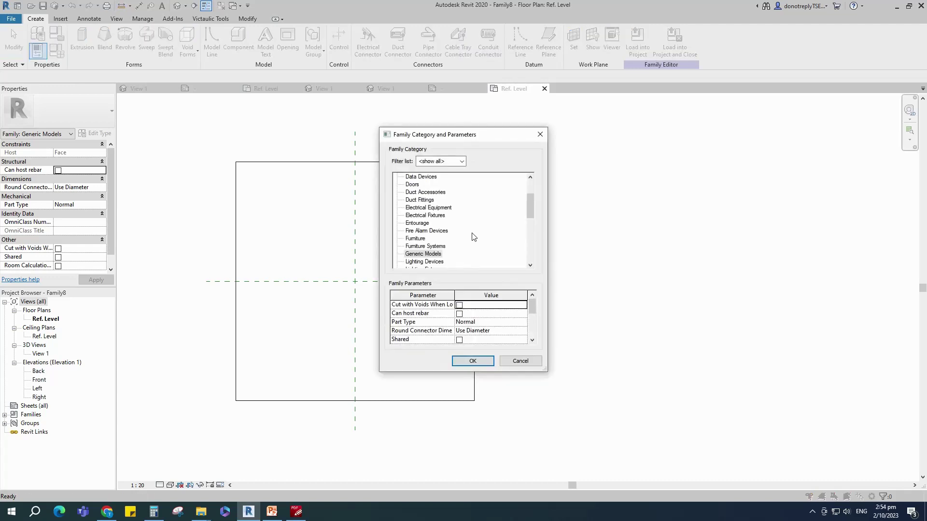
pyautogui.scroll(2, 472, 237)
pyautogui.click(426, 216)
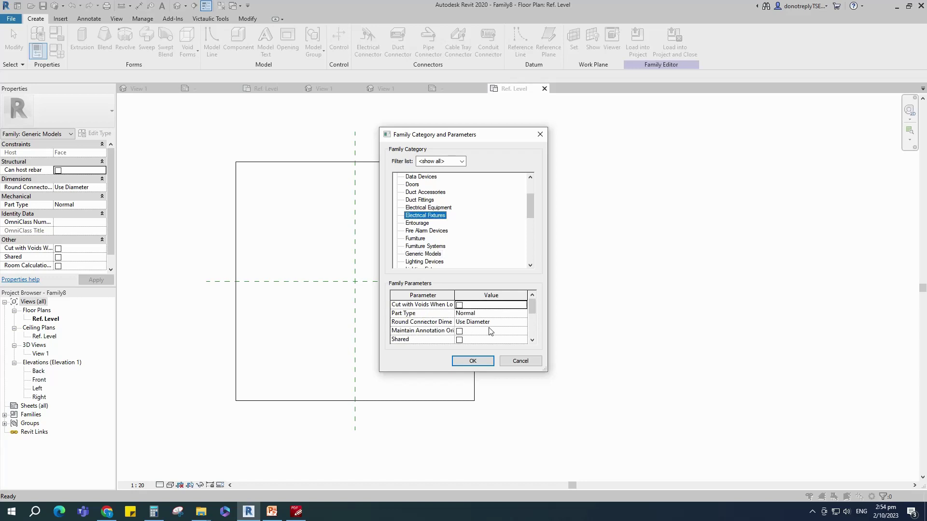
pyautogui.click(459, 332)
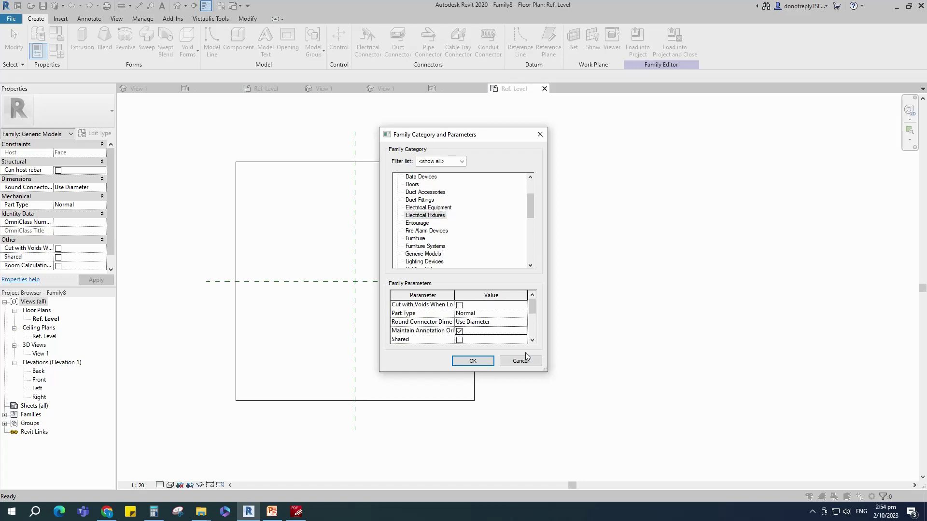
pyautogui.click(472, 361)
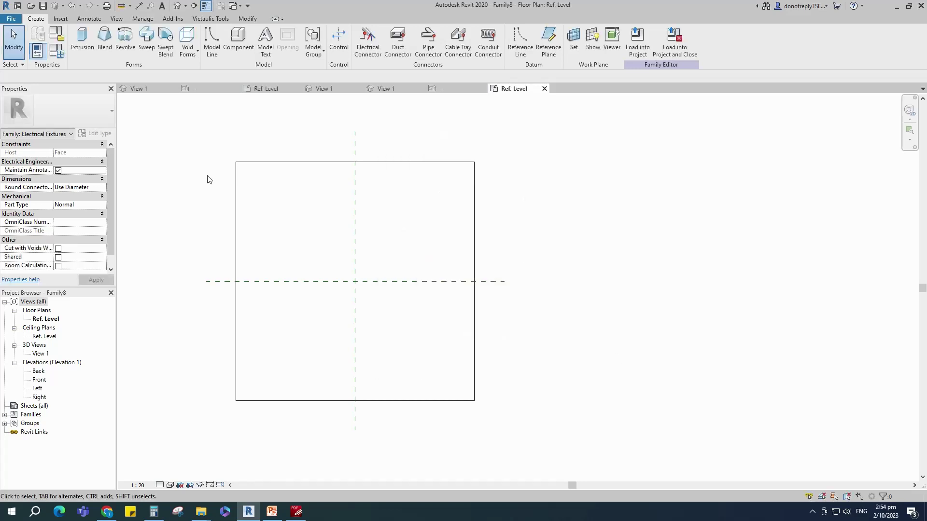
# Step: Load the Base Box family into Family8 and place one instance near the intersection of the reference planes
pyautogui.click(329, 89)
pyautogui.click(542, 44)
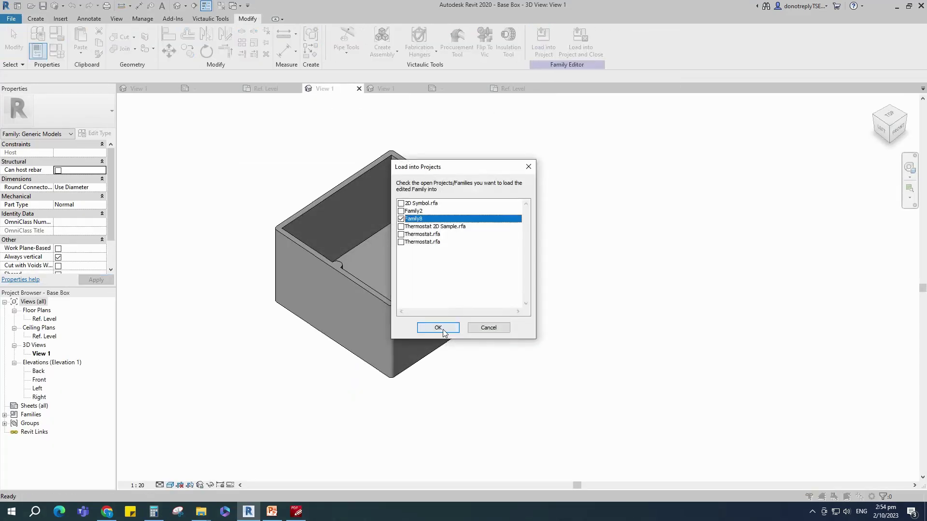
pyautogui.click(437, 328)
pyautogui.click(362, 289)
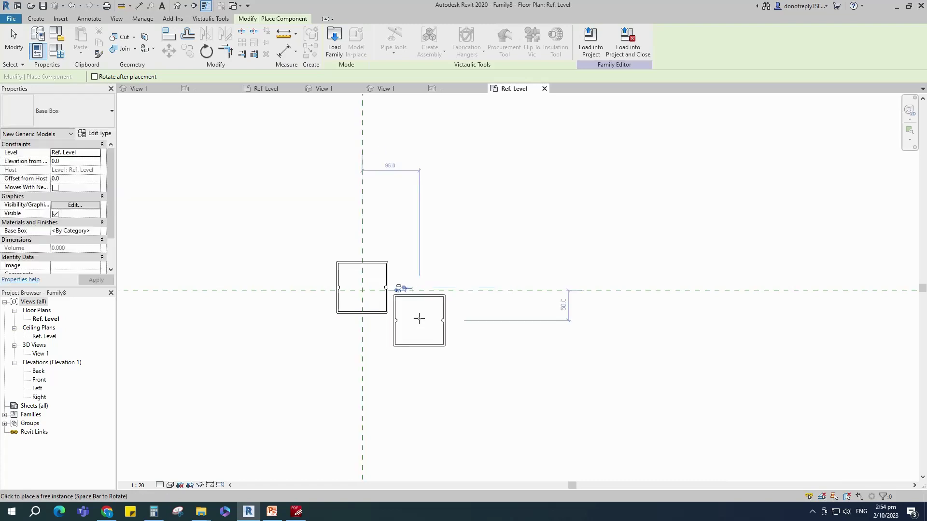
pyautogui.press('Escape')
pyautogui.press('Escape')
# Step: Align the Base Box's centre lines to the vertical and horizontal reference planes
pyautogui.press('a')
pyautogui.press('l')
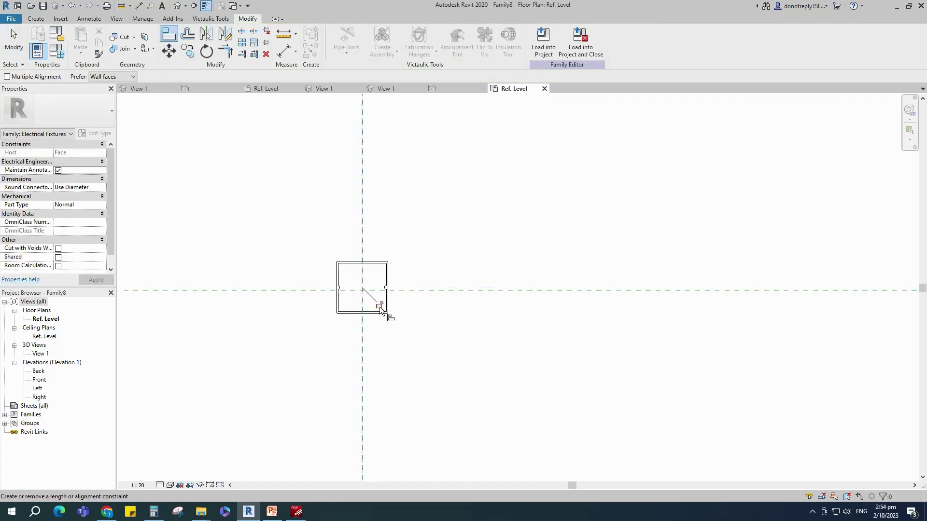
pyautogui.scroll(-2, 483, 306)
pyautogui.press('Escape')
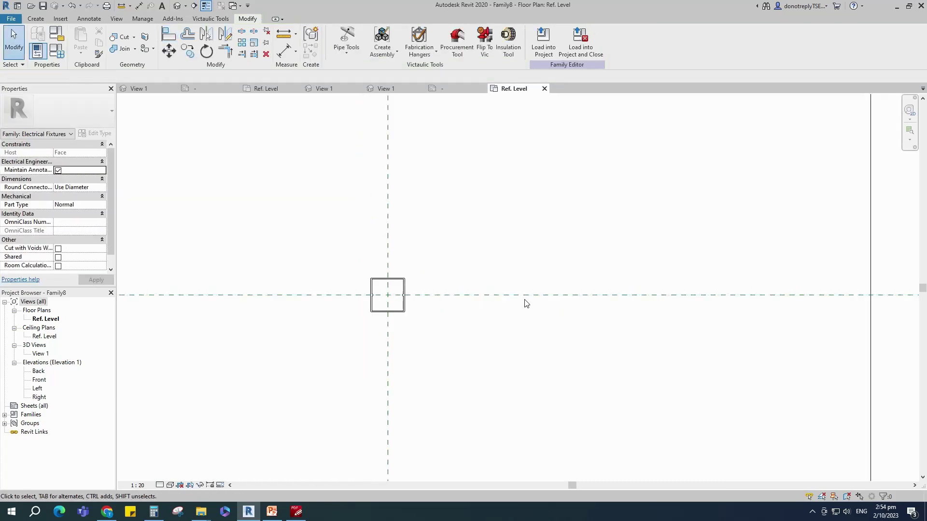
# Step: Load the Thermostat family into Family8 and place one instance on the Base Box's face, using Place on Face
pyautogui.click(385, 89)
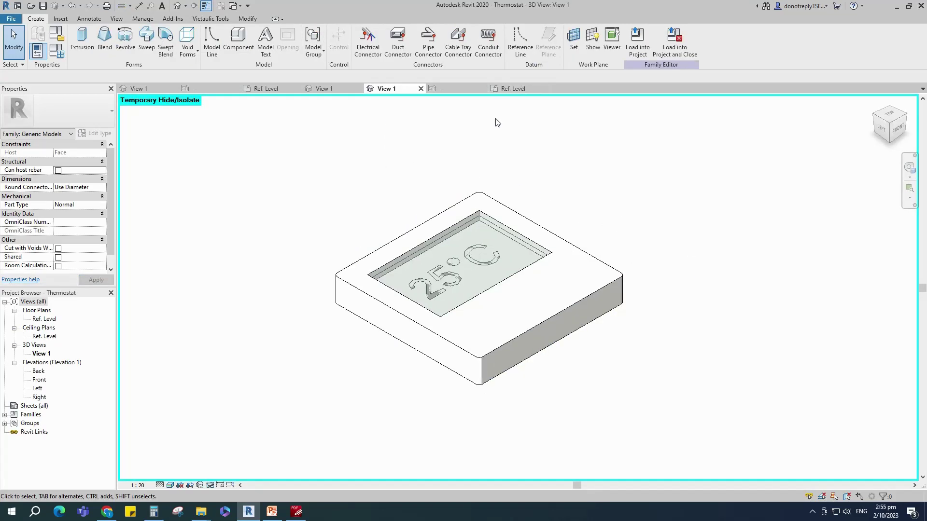
pyautogui.click(637, 41)
pyautogui.click(430, 325)
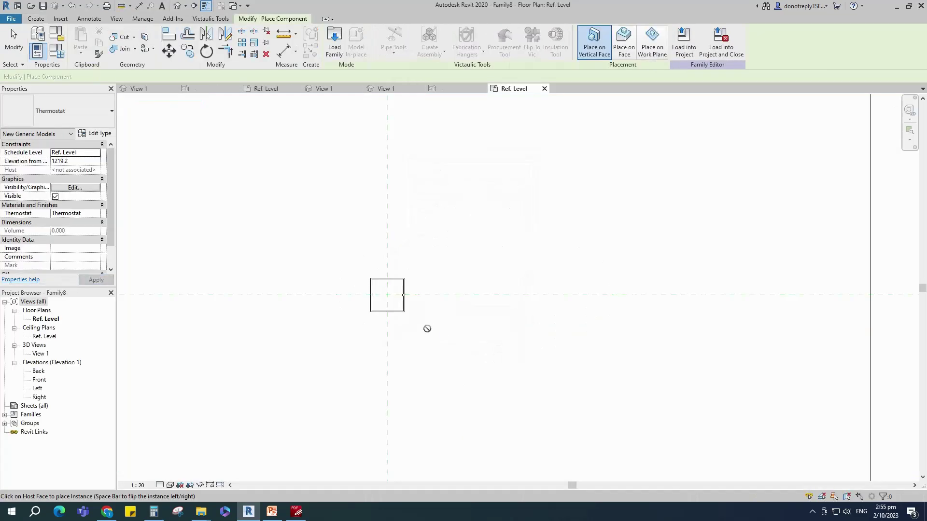
pyautogui.scroll(5, 399, 313)
pyautogui.click(623, 41)
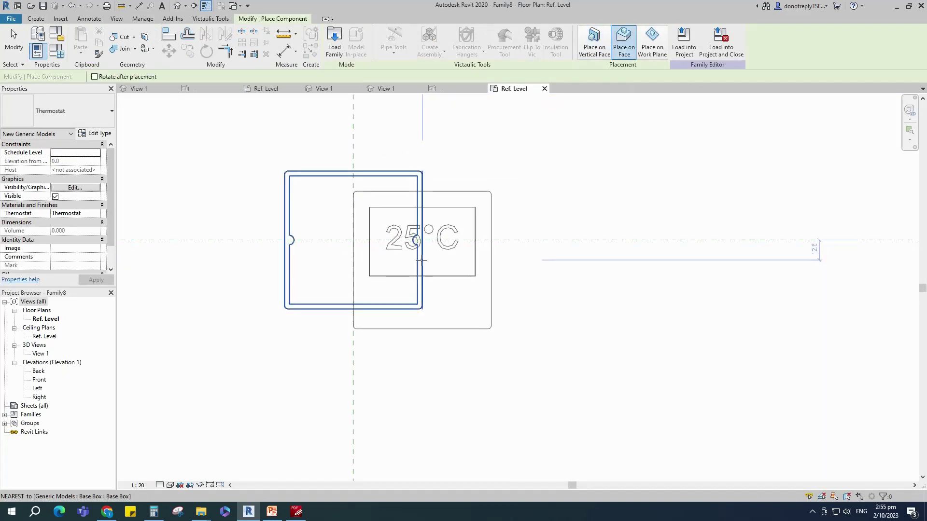
pyautogui.click(422, 260)
pyautogui.press('Escape')
pyautogui.press('Escape')
pyautogui.press('a')
pyautogui.press('l')
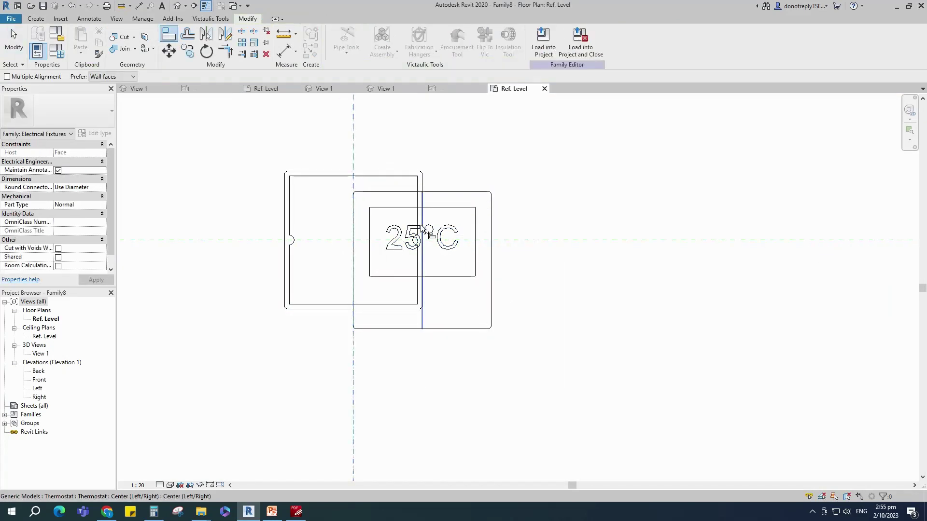
pyautogui.press('Escape')
pyautogui.press('Escape')
# Step: Nudge the thermostat slightly left so its centre line is clear of the Base Box's side edge
pyautogui.click(491, 292)
pyautogui.press('Left')
pyautogui.press('Left')
pyautogui.press('Escape')
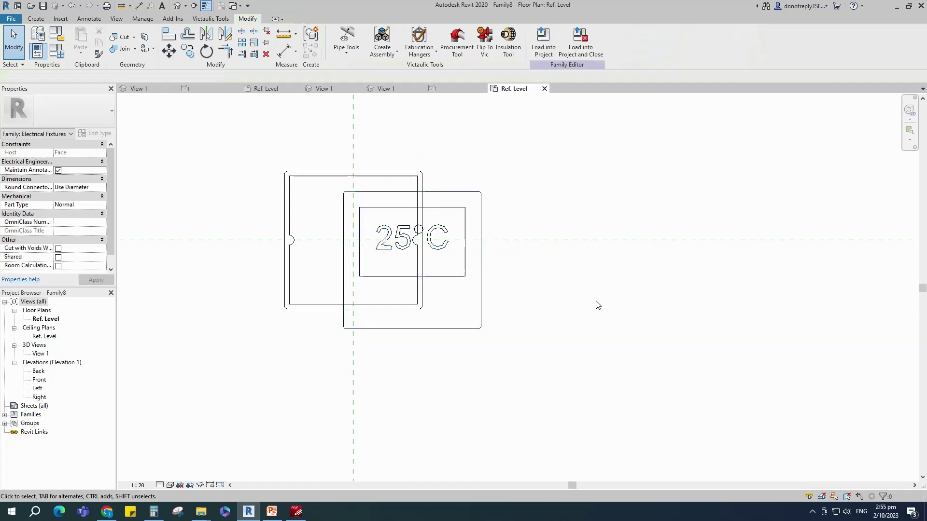
# Step: Align the thermostat with the Base Box by matching its centre lines to the vertical and horizontal reference planes
pyautogui.press('a')
pyautogui.press('l')
pyautogui.click(360, 150)
pyautogui.click(412, 202)
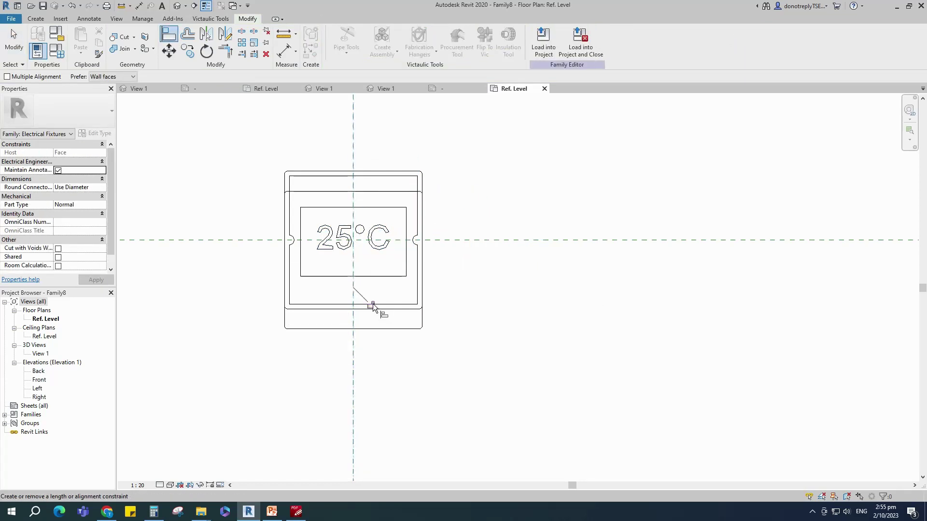
pyautogui.click(392, 240)
pyautogui.click(398, 258)
pyautogui.scroll(-2, 470, 283)
pyautogui.press('Escape')
pyautogui.press('Escape')
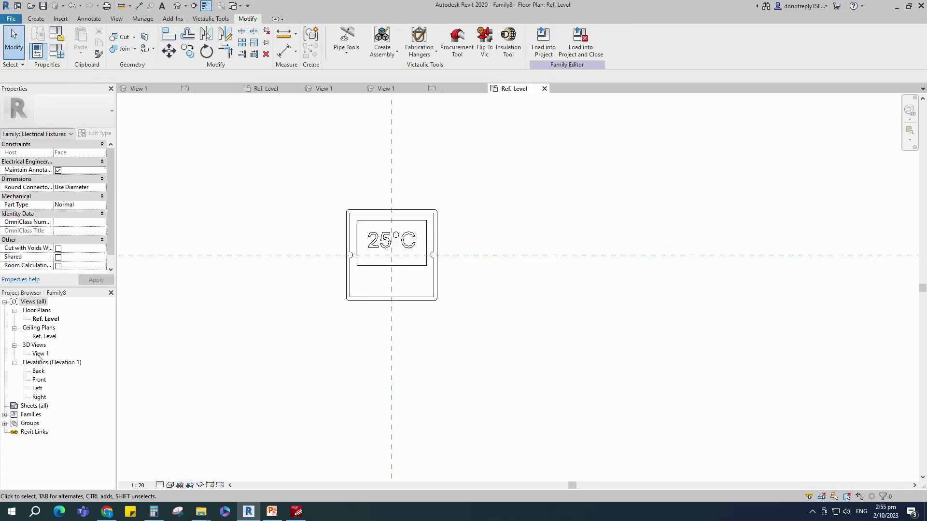
# Step: Open 3D View 1 and temporarily hide the host extrusion to expose the box and thermostat
pyautogui.doubleClick(41, 354)
pyautogui.click(569, 393)
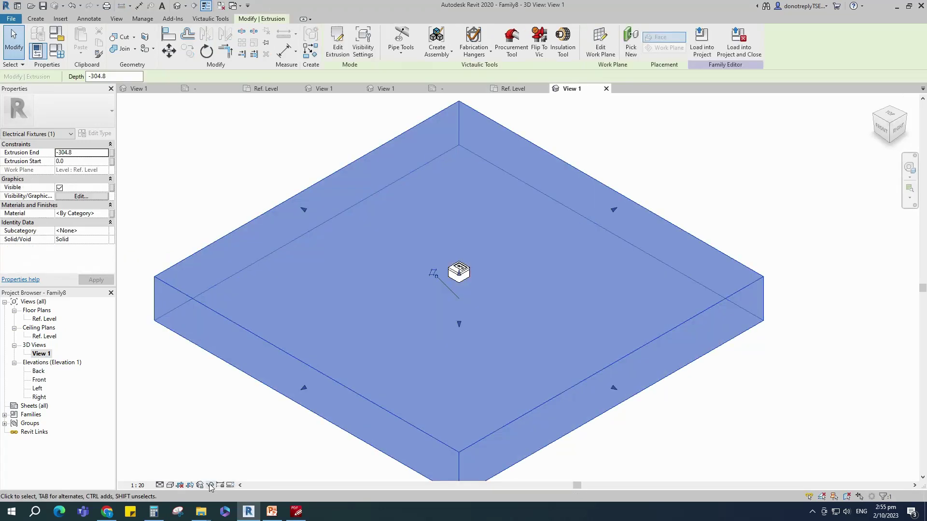
pyautogui.click(226, 484)
pyautogui.click(234, 461)
pyautogui.scroll(3, 482, 313)
pyautogui.keyDown('shift'); pyautogui.moveTo(435, 352); pyautogui.dragTo(743, 348, button='middle'); pyautogui.keyUp('shift')
pyautogui.scroll(2, 743, 347)
pyautogui.scroll(-2, 743, 348)
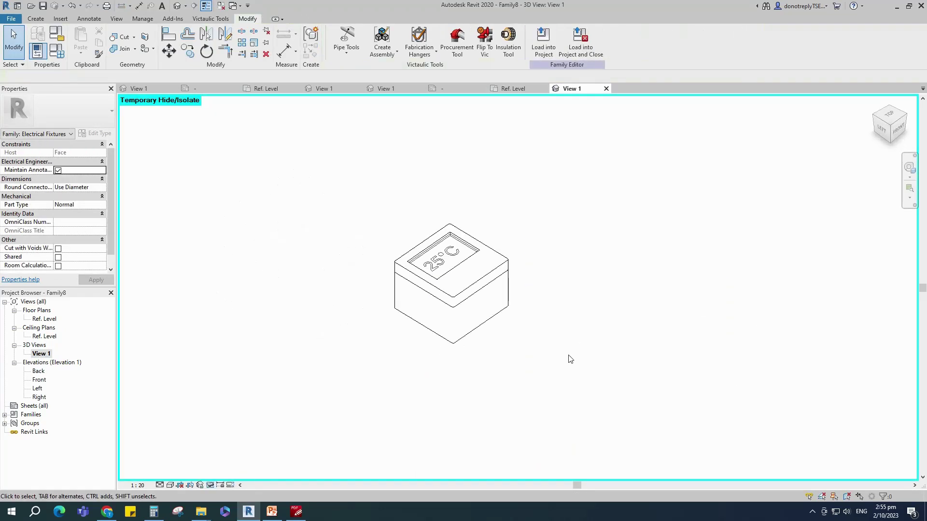
# Step: Set the 3D view's visual style to Shaded
pyautogui.click(169, 485)
pyautogui.click(193, 463)
pyautogui.scroll(2, 561, 322)
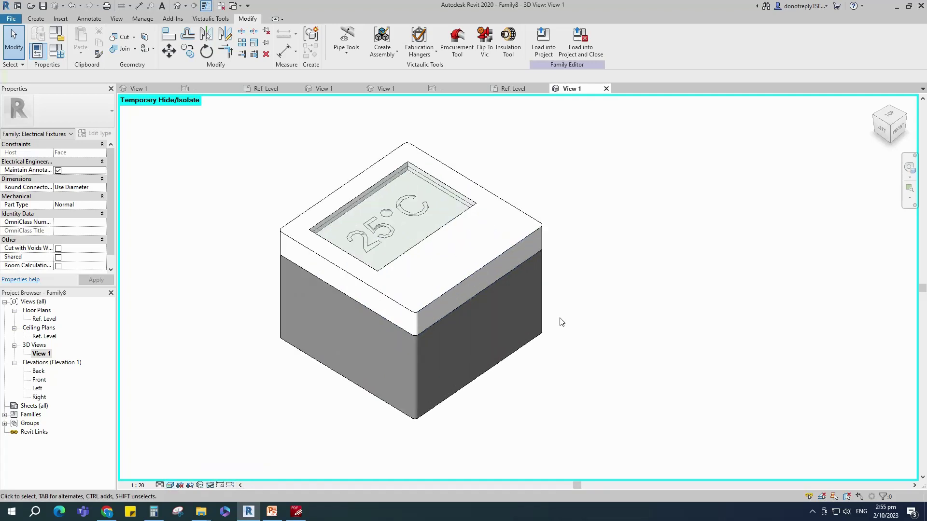
# Step: Associate the thermostat's material with a new instance family parameter named Thermostat, grouped under Materials and Finishes
pyautogui.click(413, 308)
pyautogui.click(103, 213)
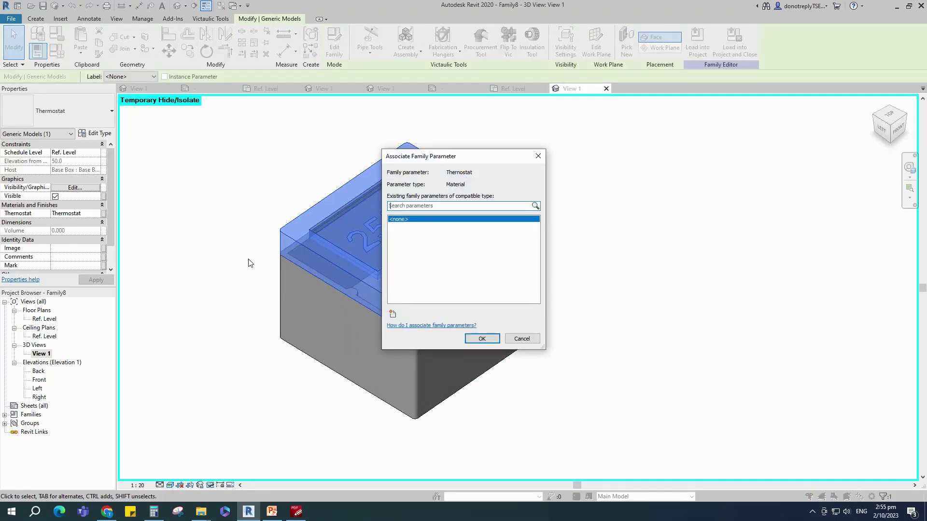
pyautogui.click(392, 314)
pyautogui.write('Thermostat')
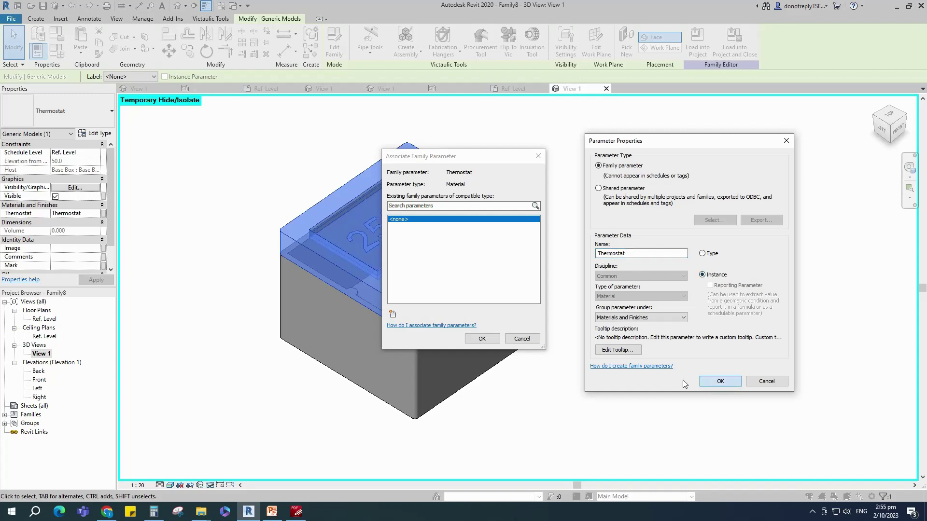
pyautogui.click(720, 382)
pyautogui.click(481, 339)
# Step: Associate the Base Box's material with the existing Thermostat family parameter
pyautogui.click(457, 351)
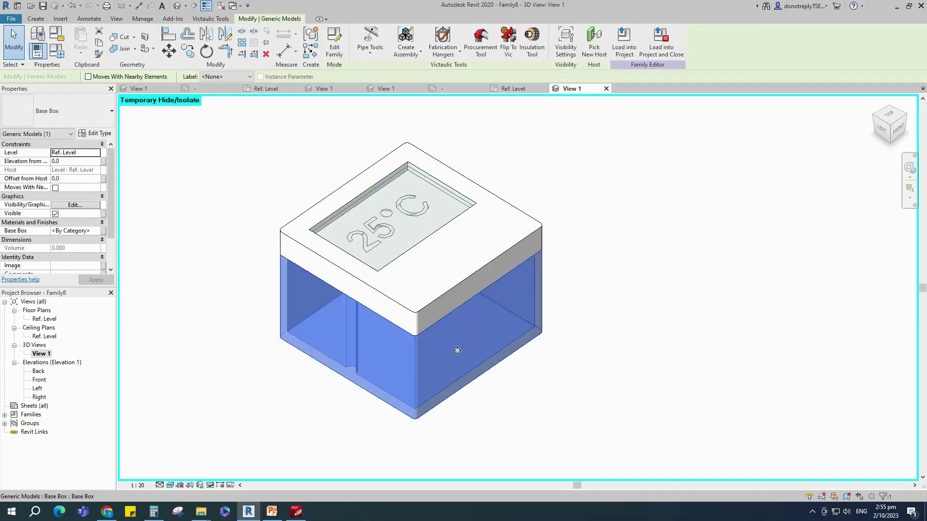
pyautogui.click(103, 230)
pyautogui.click(416, 222)
pyautogui.click(477, 339)
pyautogui.click(751, 335)
# Step: Switch the 3D view from Shaded to a different visual style to check the materials on the box and thermostat
pyautogui.scroll(-2, 465, 258)
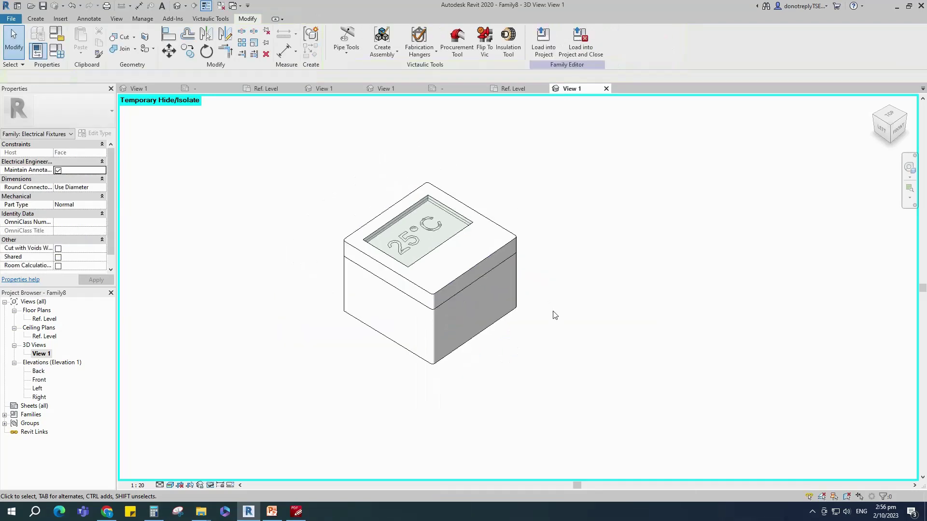
pyautogui.click(170, 485)
pyautogui.scroll(2, 439, 250)
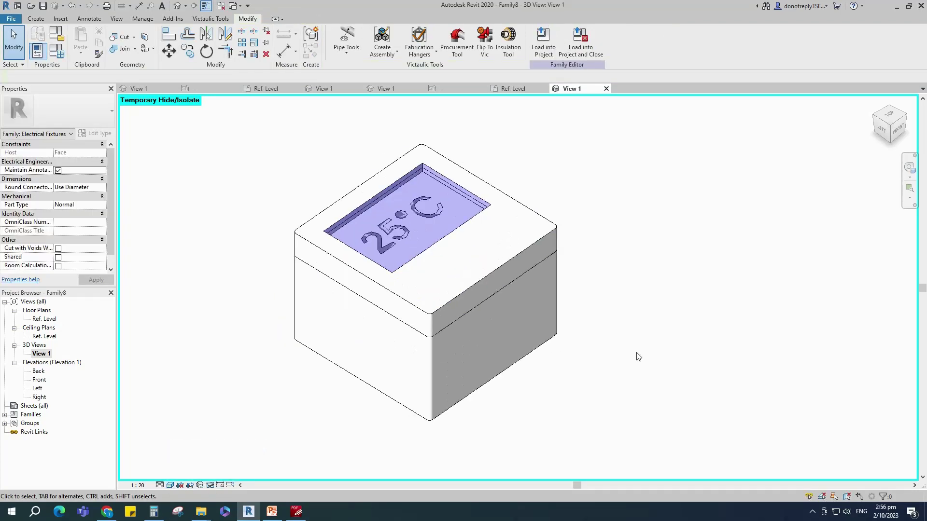
pyautogui.scroll(-2, 599, 372)
# Step: In the Front elevation, add a horizontal reference plane offset 50 above the Ref. Level
pyautogui.doubleClick(38, 380)
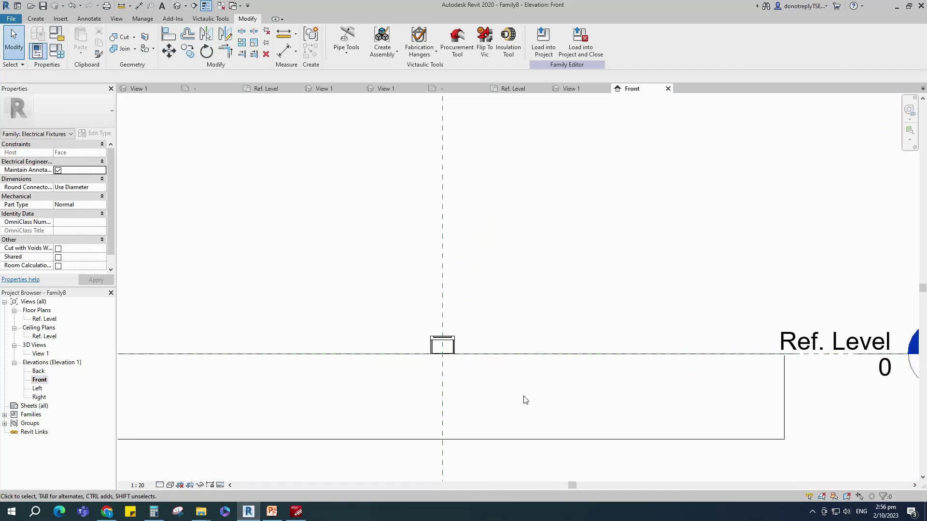
pyautogui.scroll(3, 468, 375)
pyautogui.click(408, 235)
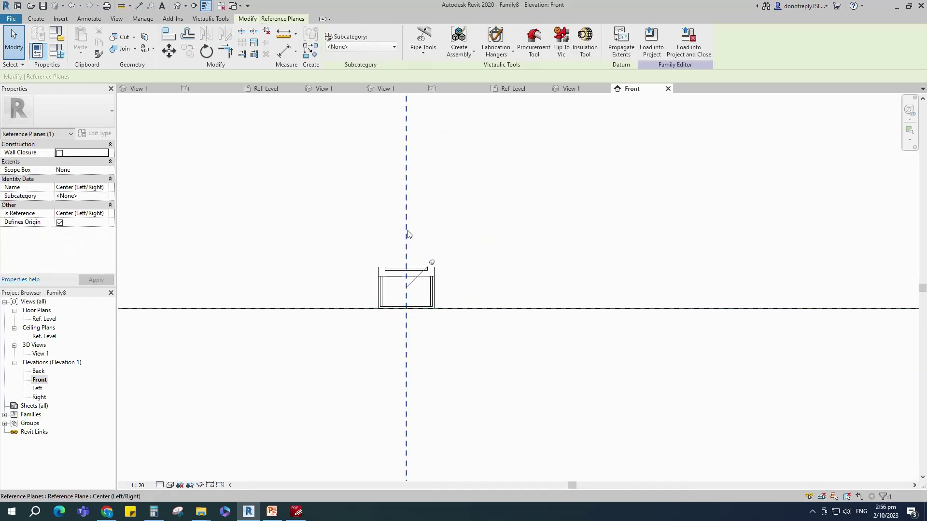
pyautogui.click(311, 46)
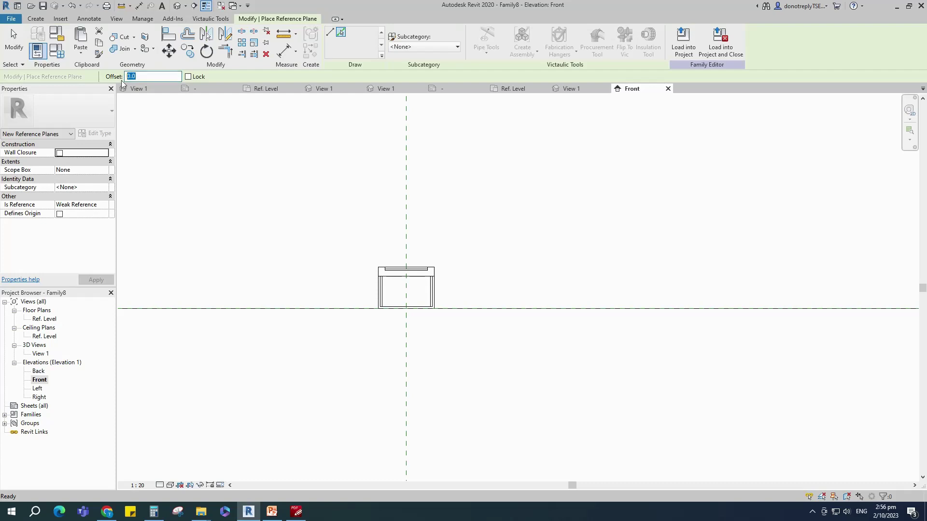
pyautogui.click(555, 307)
pyautogui.scroll(-3, 305, 273)
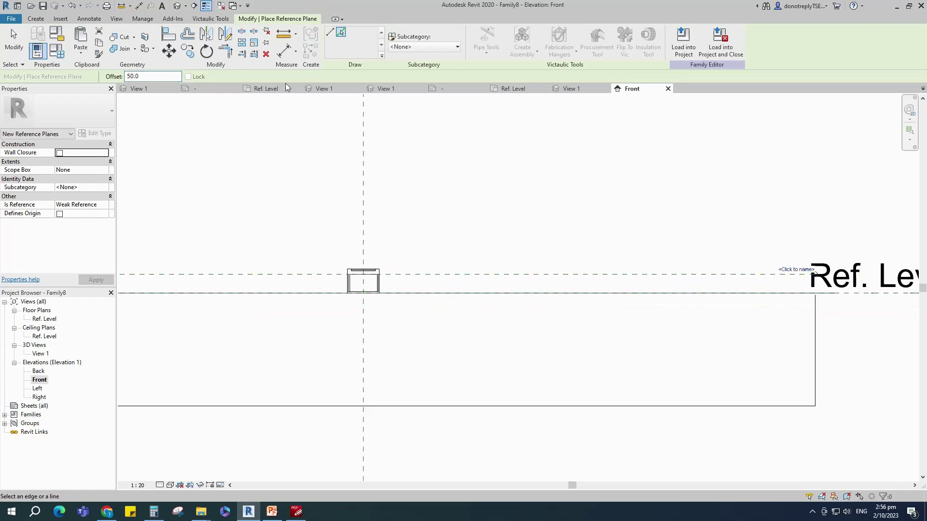
# Step: Dimension from the Ref. Level to the new reference plane and label it with a new type parameter named Base Box Offset
pyautogui.click(285, 51)
pyautogui.click(570, 293)
pyautogui.click(669, 276)
pyautogui.press('Escape')
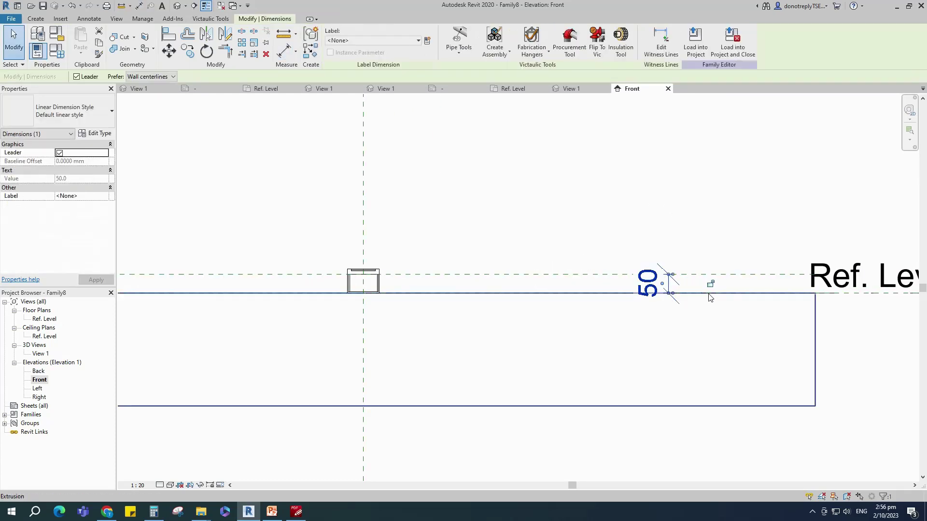
pyautogui.click(427, 40)
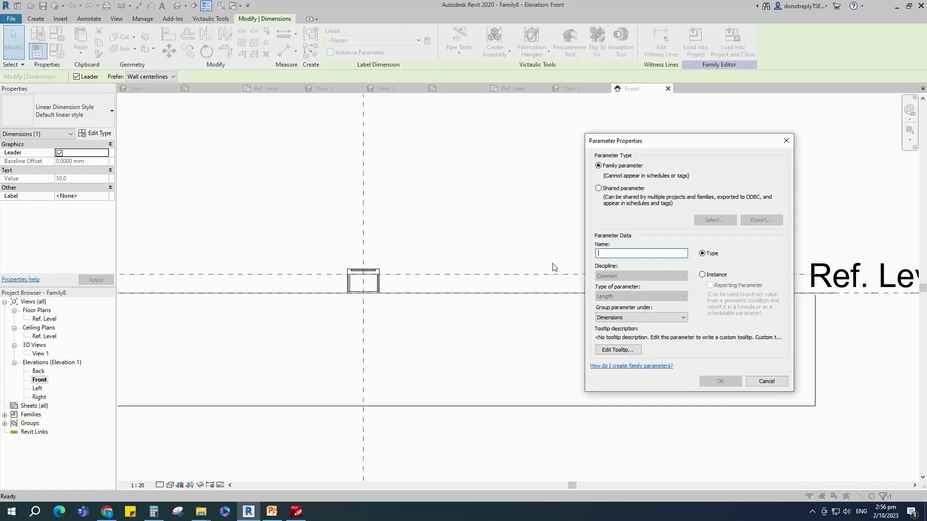
pyautogui.write('Base Box Offset')
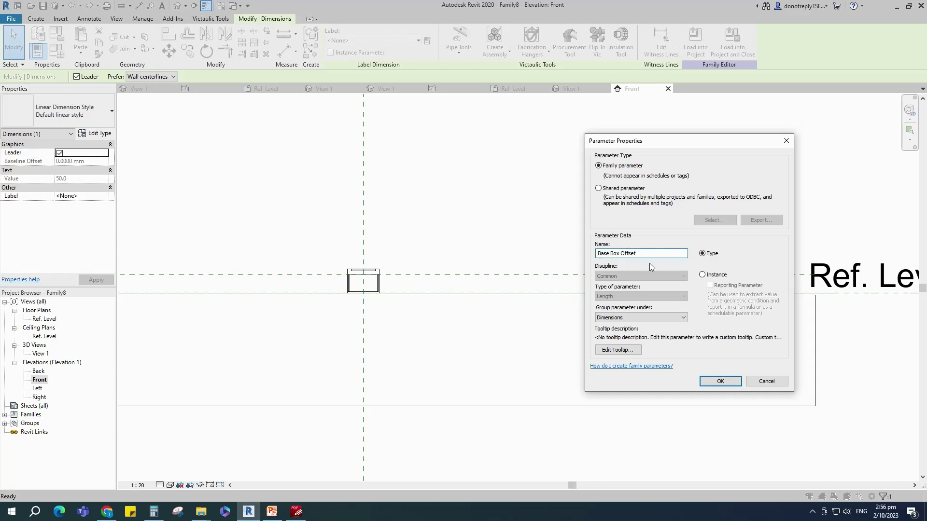
pyautogui.click(719, 382)
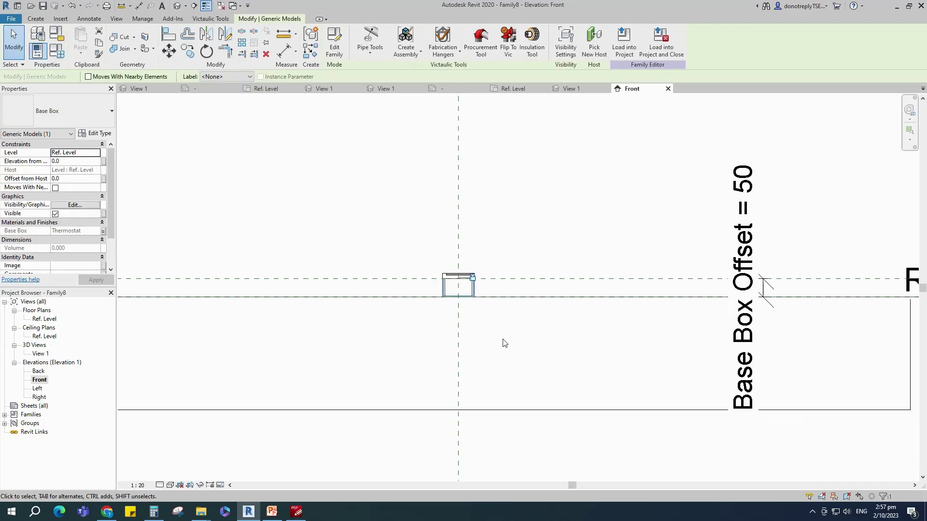
# Step: Align the top of the Base Box with the offset reference plane and lock the alignment
pyautogui.press('a')
pyautogui.press('l')
pyautogui.scroll(2, 485, 281)
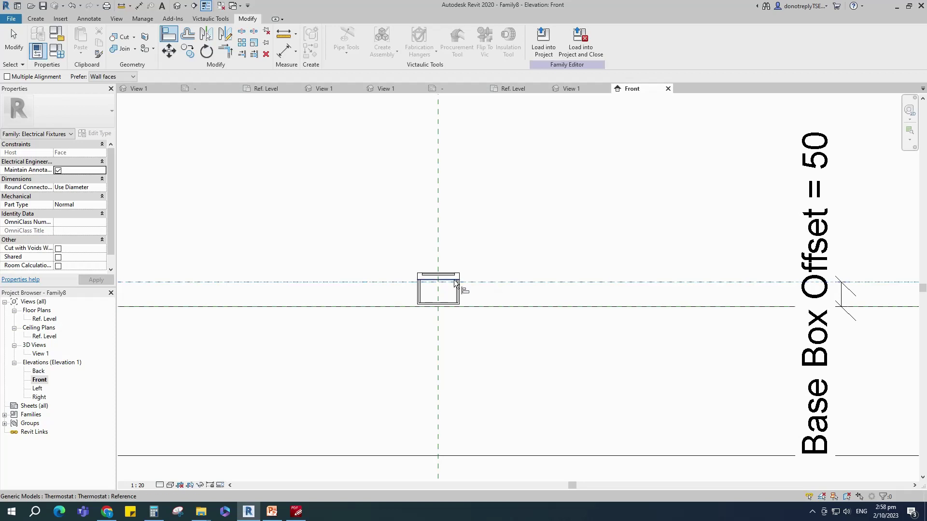
pyautogui.press('Escape')
pyautogui.scroll(2, 475, 297)
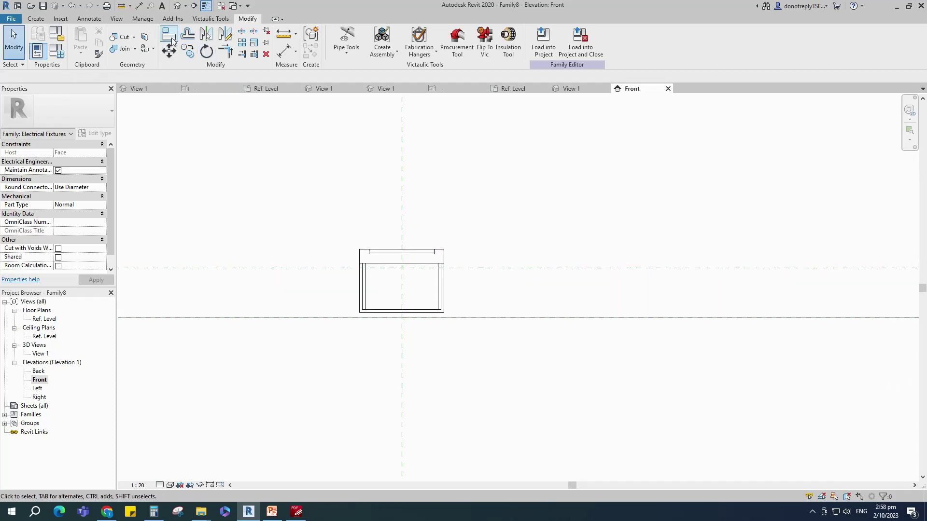
pyautogui.click(168, 36)
pyautogui.scroll(3, 461, 270)
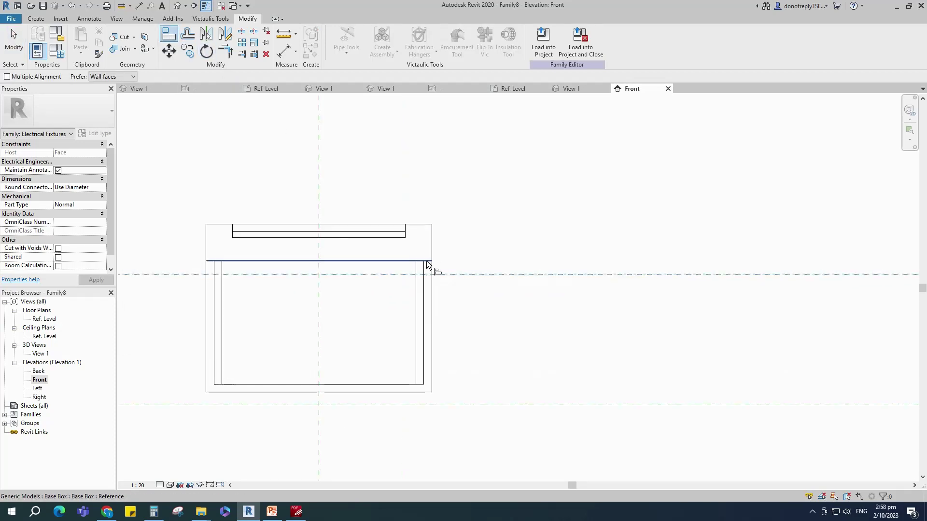
pyautogui.click(561, 274)
pyautogui.scroll(-5, 562, 274)
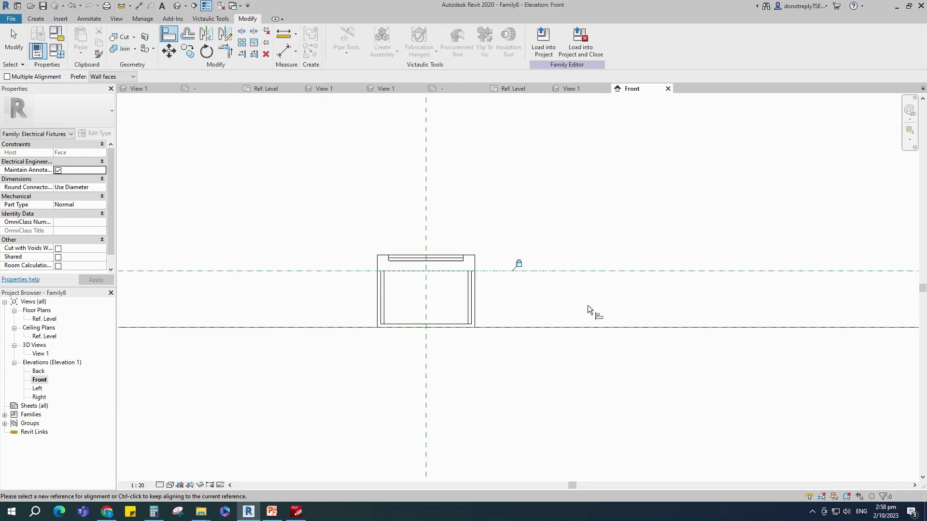
# Step: Test the Base Box Offset parameter in the Front elevation by applying 0, and restore it to 50
pyautogui.click(57, 51)
pyautogui.moveTo(140, 151); pyautogui.dragTo(99, 157)
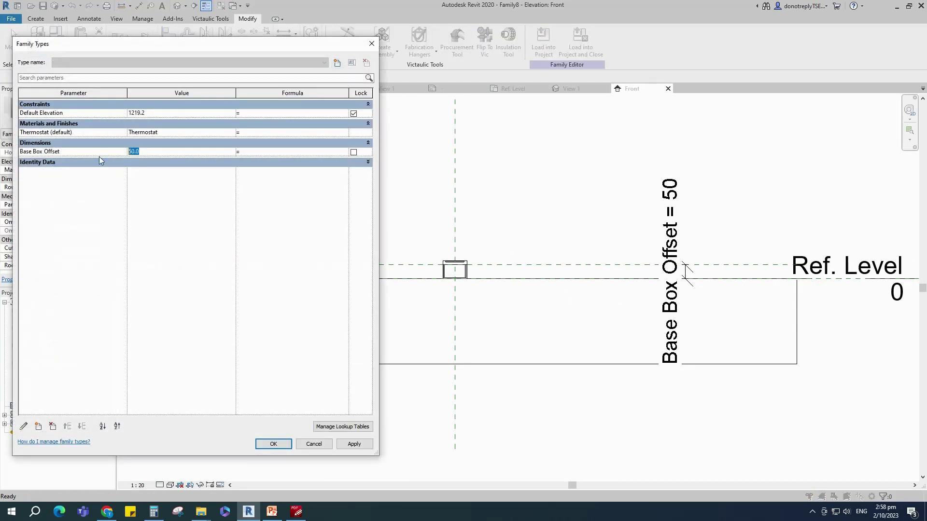
pyautogui.click(354, 444)
pyautogui.click(138, 156)
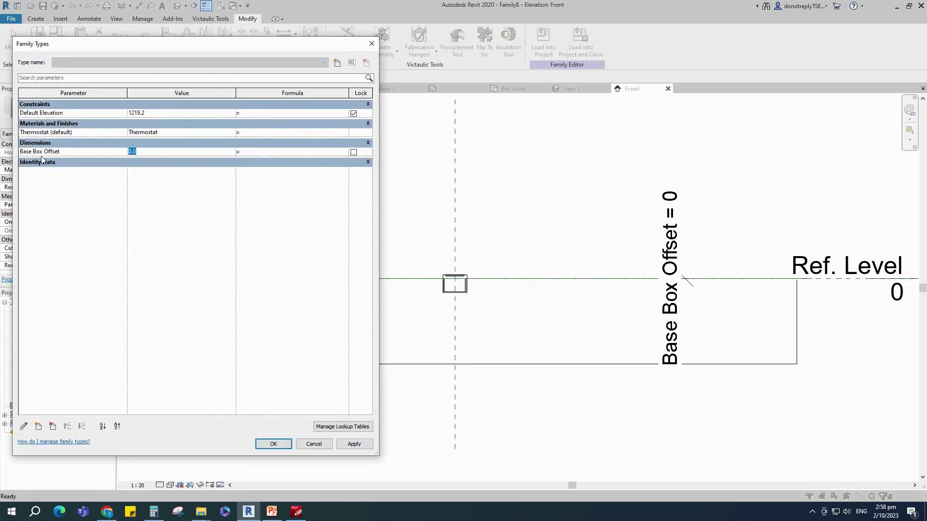
pyautogui.click(354, 444)
pyautogui.press('Return')
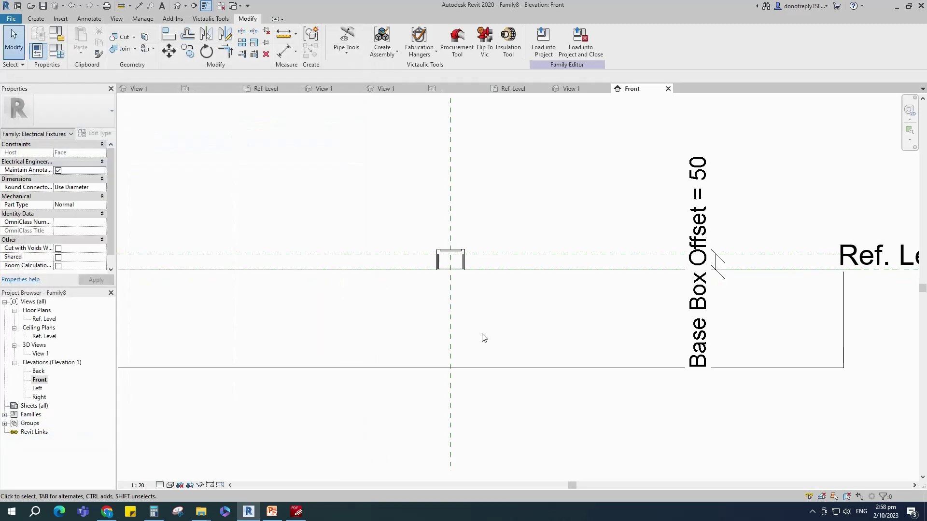
# Step: Return to 3D View 1 and reset the temporary hide/isolate to bring back the host extrusion
pyautogui.click(574, 89)
pyautogui.click(210, 486)
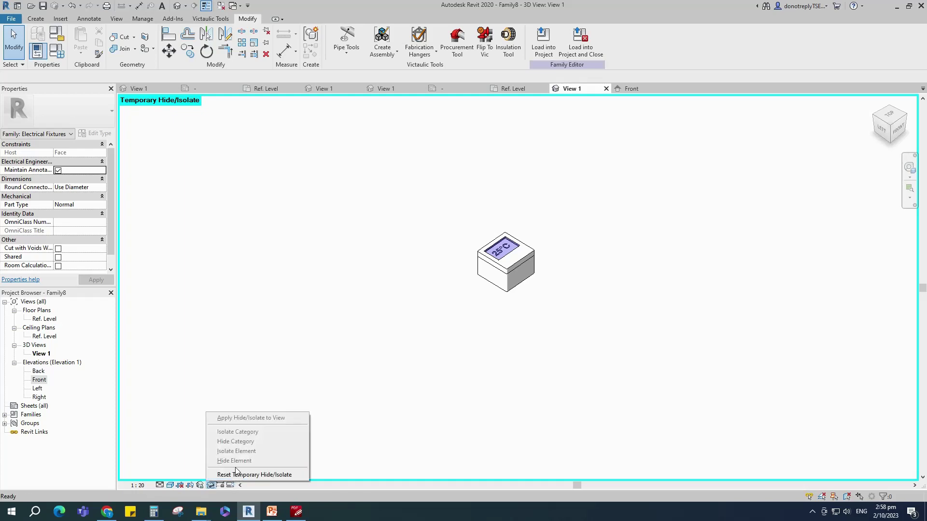
pyautogui.click(241, 475)
# Step: Check in 3D how the box sinks into the host by applying a Base Box Offset of 0, and return it to 50
pyautogui.click(57, 57)
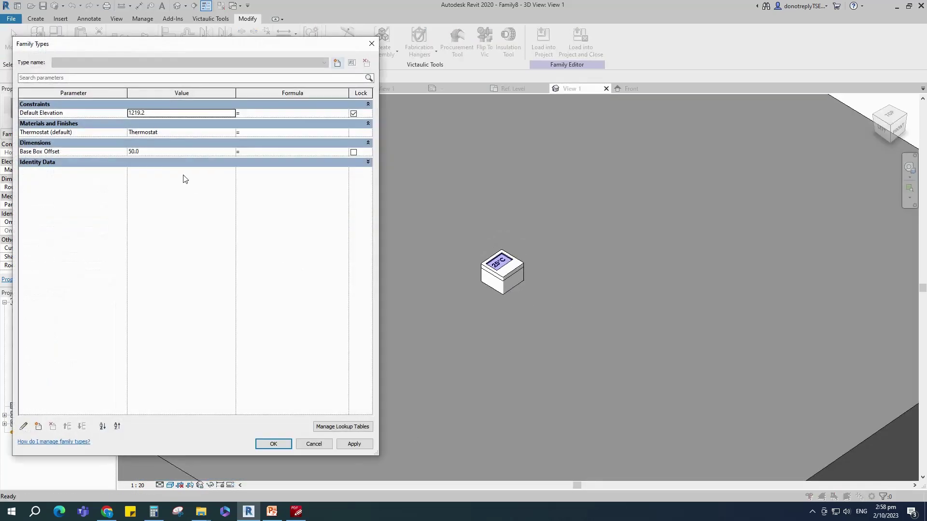
pyautogui.click(354, 444)
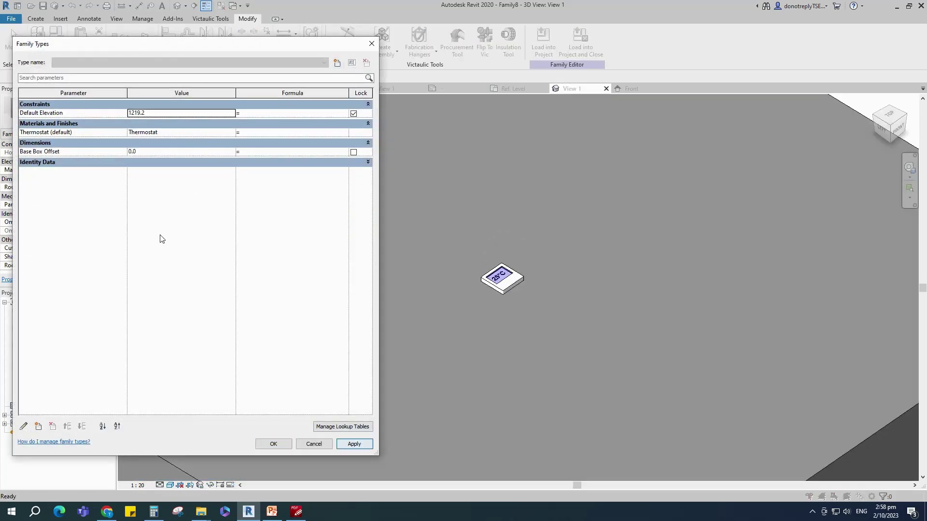
pyautogui.click(108, 152)
pyautogui.write('50')
pyautogui.click(354, 445)
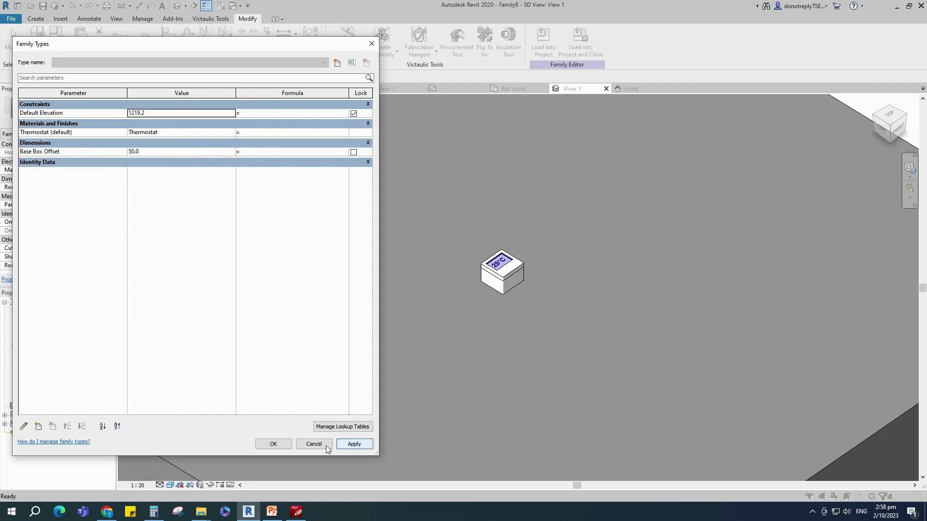
pyautogui.click(273, 444)
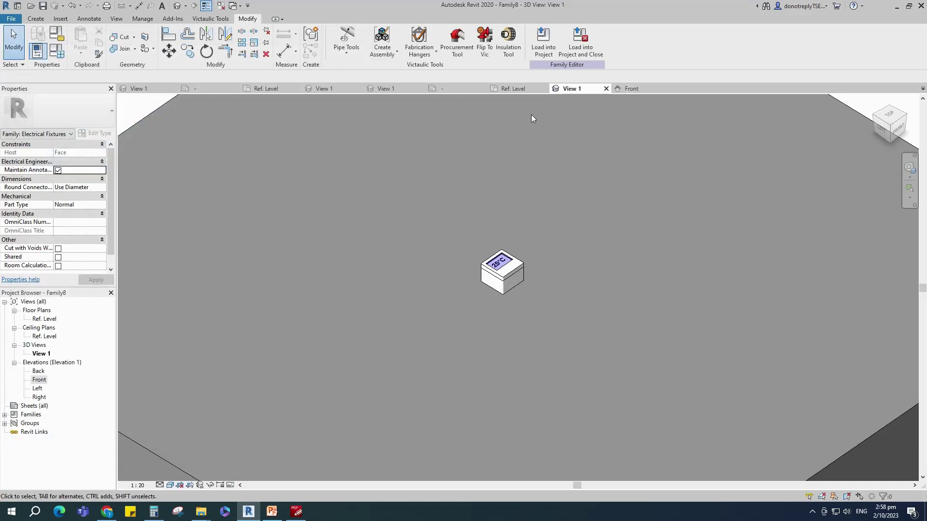
# Step: Load the 2D Symbol family into Family8 and place it at the reference planes' intersection in the Ref. Level plan
pyautogui.click(518, 87)
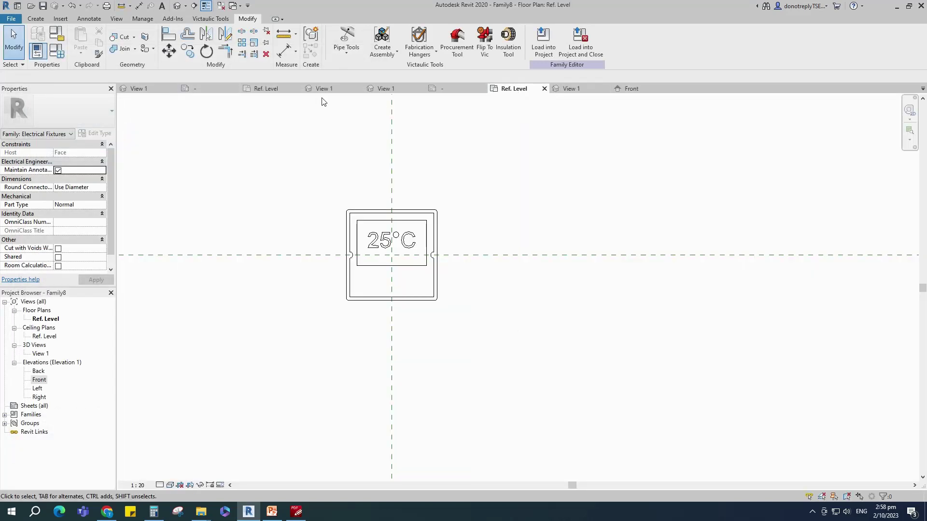
pyautogui.click(437, 88)
pyautogui.click(543, 41)
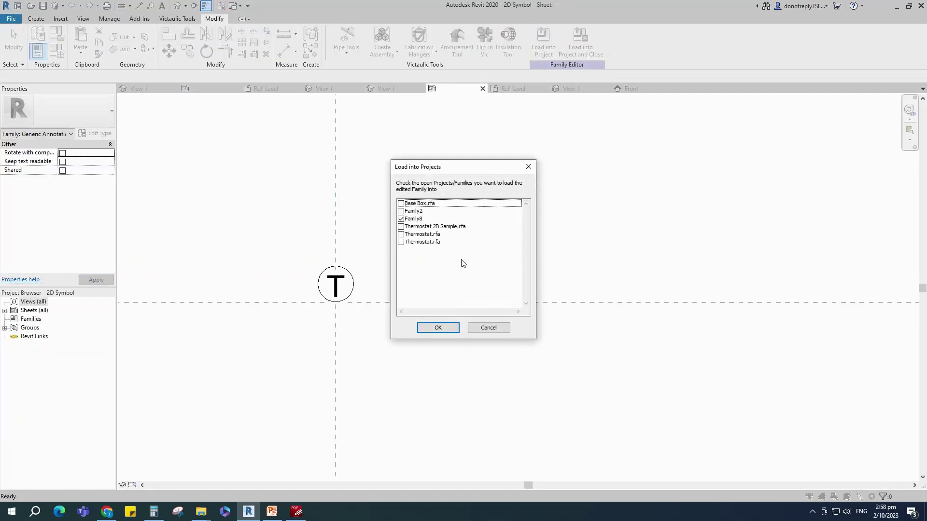
pyautogui.click(438, 328)
pyautogui.press('Escape')
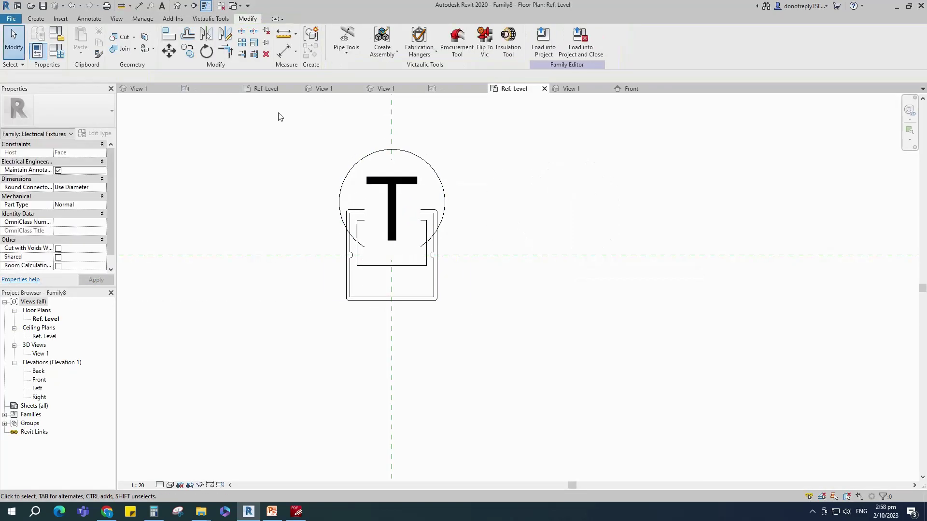
pyautogui.click(168, 33)
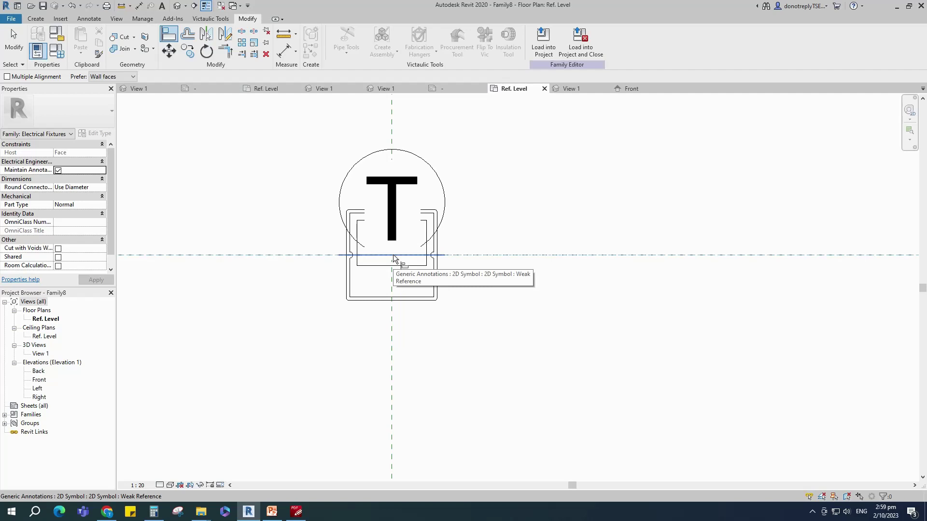
pyautogui.scroll(-1, 515, 311)
pyautogui.press('Escape')
# Step: Go back to 3D View 1 and temporarily hide the host extrusion around the thermostat and box
pyautogui.click(570, 88)
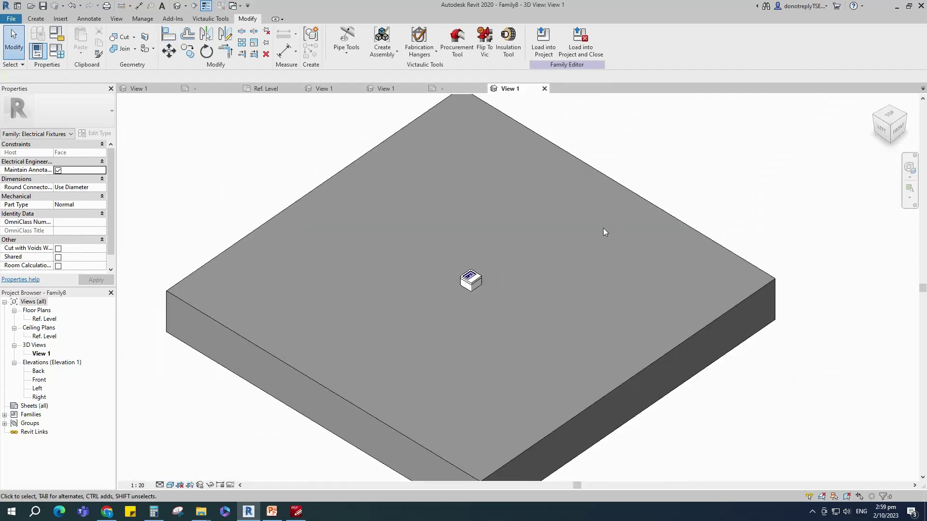
pyautogui.scroll(-2, 642, 309)
pyautogui.click(658, 310)
pyautogui.press('h')
pyautogui.press('h')
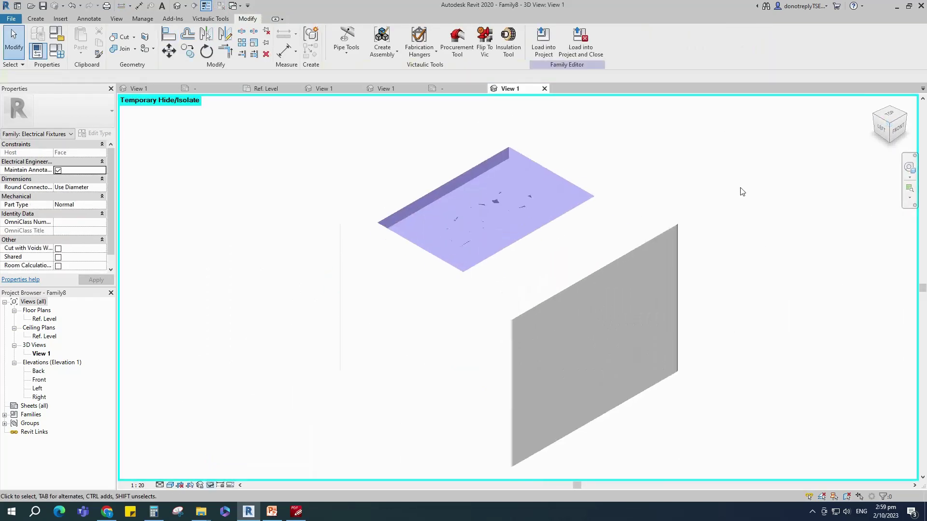
# Step: Save the combined family in Documents as Thermostat with Base Box
pyautogui.click(42, 7)
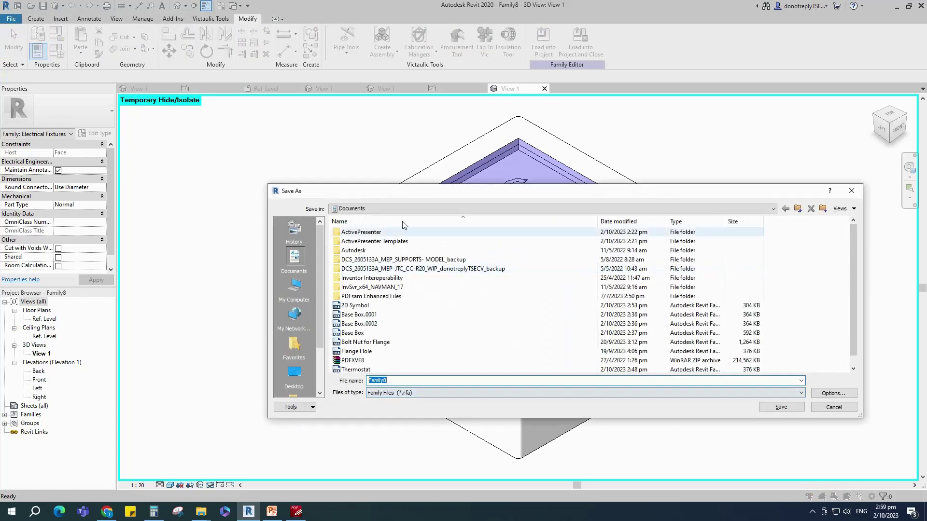
pyautogui.scroll(-1, 403, 226)
pyautogui.write('T')
pyautogui.click(387, 390)
pyautogui.click(421, 382)
pyautogui.press('BackSpace')
pyautogui.press('BackSpace')
pyautogui.press('BackSpace')
pyautogui.press('BackSpace')
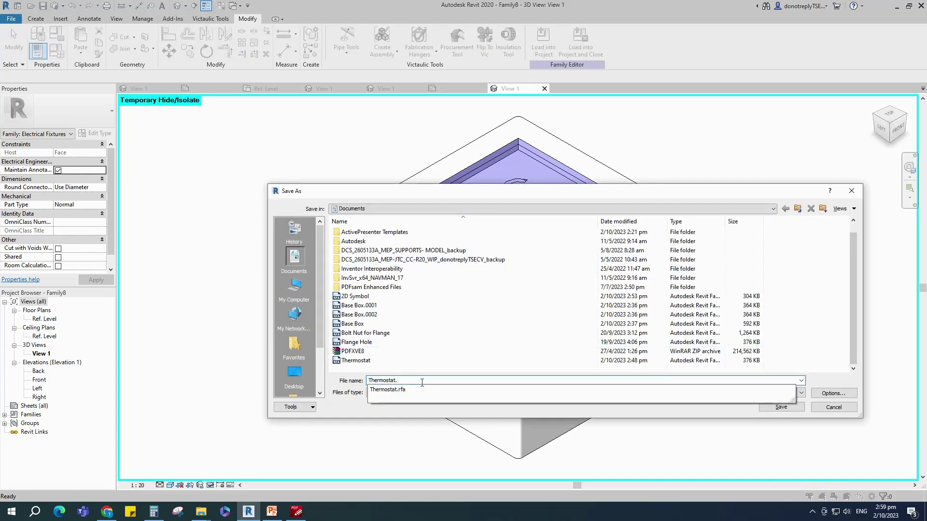
pyautogui.click(422, 382)
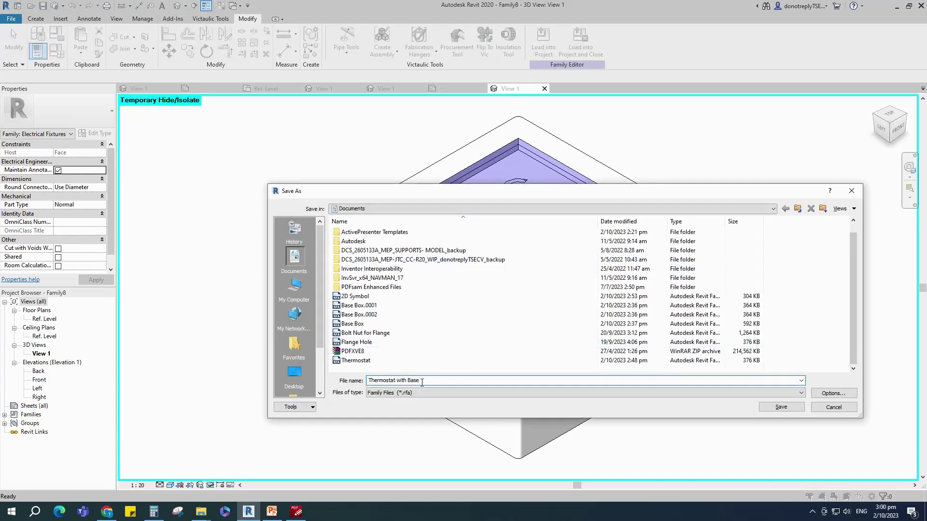
pyautogui.click(789, 411)
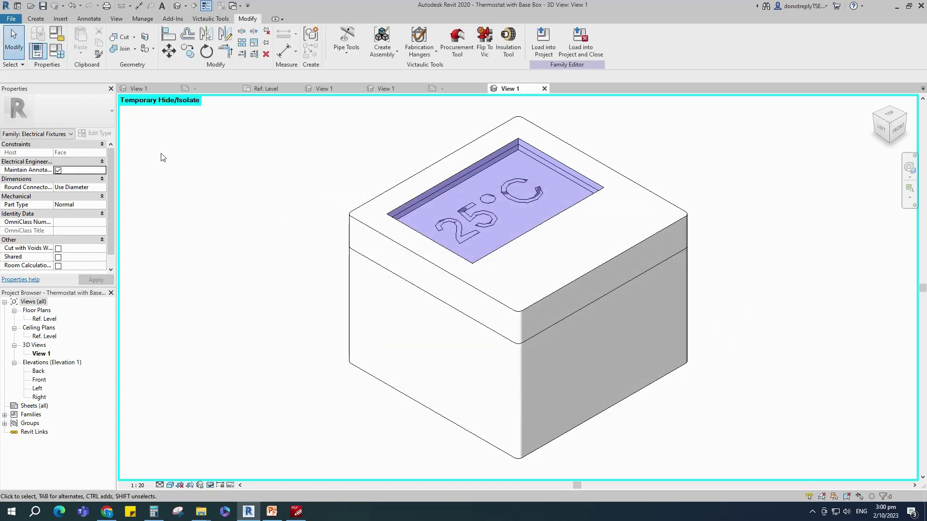
# Step: In the Ref. Level plan, add a vertical reference plane offset 2500 to the right of the Center (Left/Right) plane
pyautogui.doubleClick(42, 319)
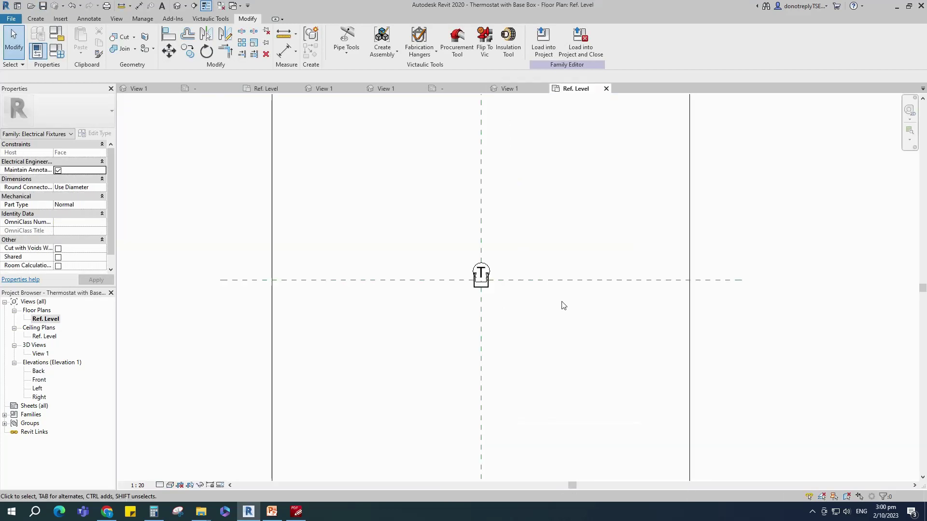
pyautogui.scroll(-3, 499, 384)
pyautogui.press('r')
pyautogui.press('p')
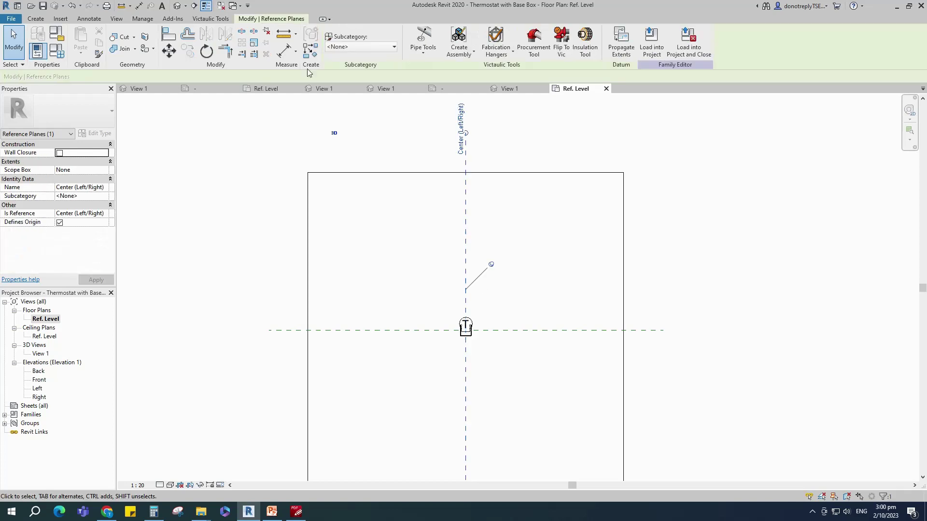
pyautogui.moveTo(154, 76); pyautogui.dragTo(125, 78)
pyautogui.write('2500')
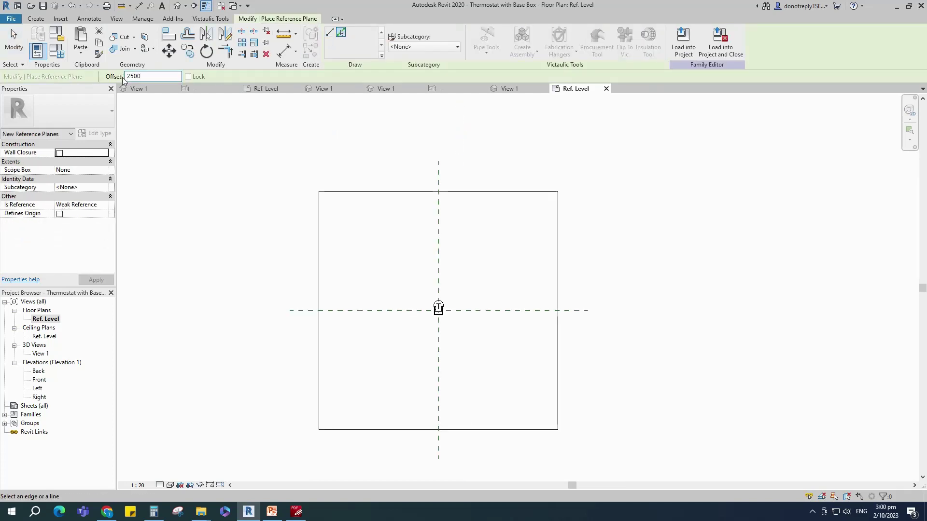
pyautogui.click(441, 261)
pyautogui.scroll(-1, 344, 254)
pyautogui.press('Escape')
pyautogui.press('Escape')
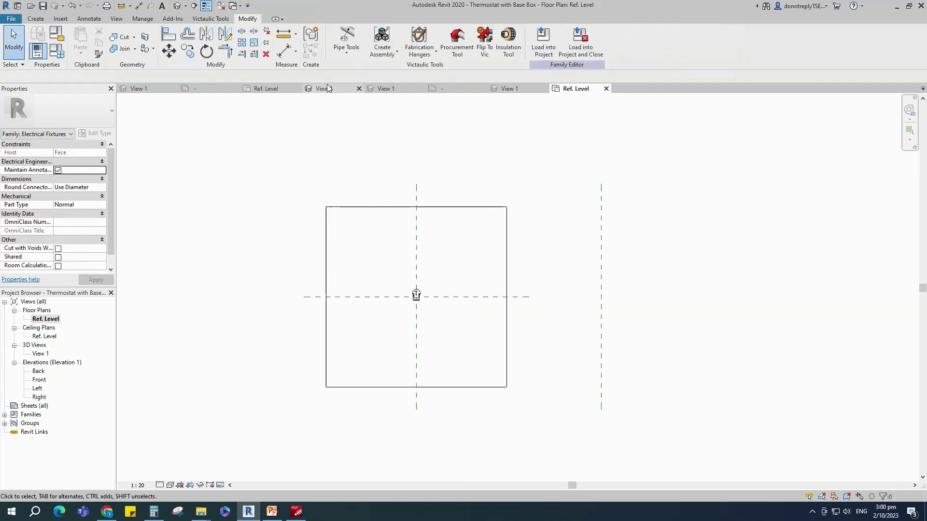
# Step: Add a second vertical reference plane offset 500 to the left of the Center (Left/Right) plane
pyautogui.press('r')
pyautogui.press('p')
pyautogui.scroll(1, 391, 251)
pyautogui.click(340, 32)
pyautogui.write('rp')
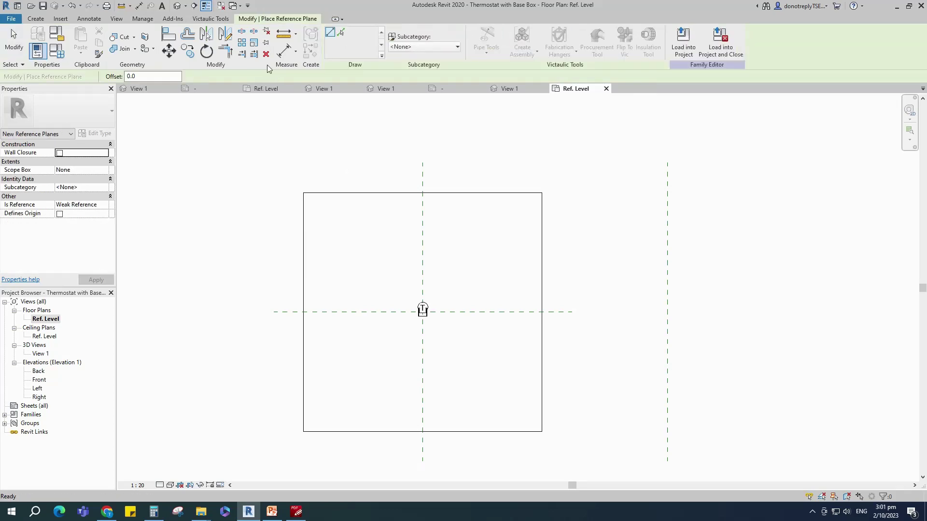
pyautogui.write('50')
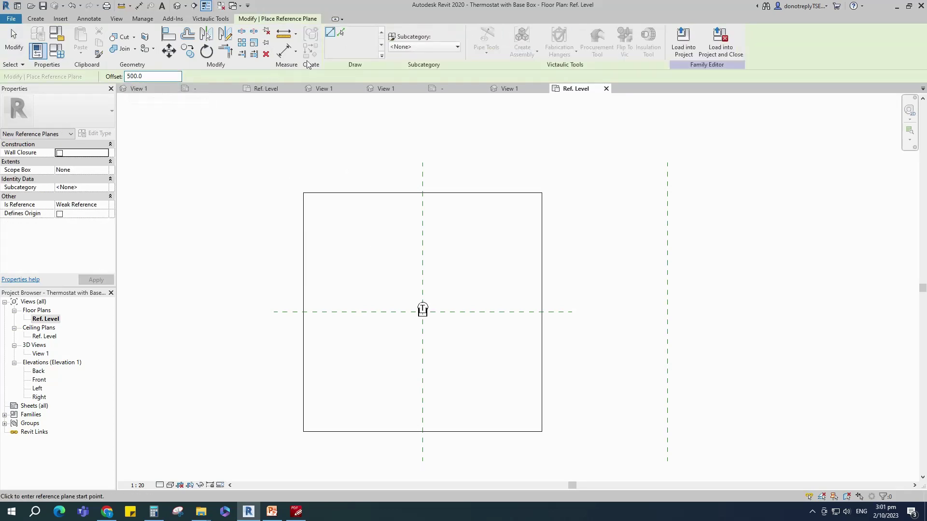
pyautogui.click(340, 31)
pyautogui.click(420, 256)
pyautogui.scroll(-1, 379, 263)
pyautogui.press('Escape')
pyautogui.press('Escape')
pyautogui.scroll(3, 415, 308)
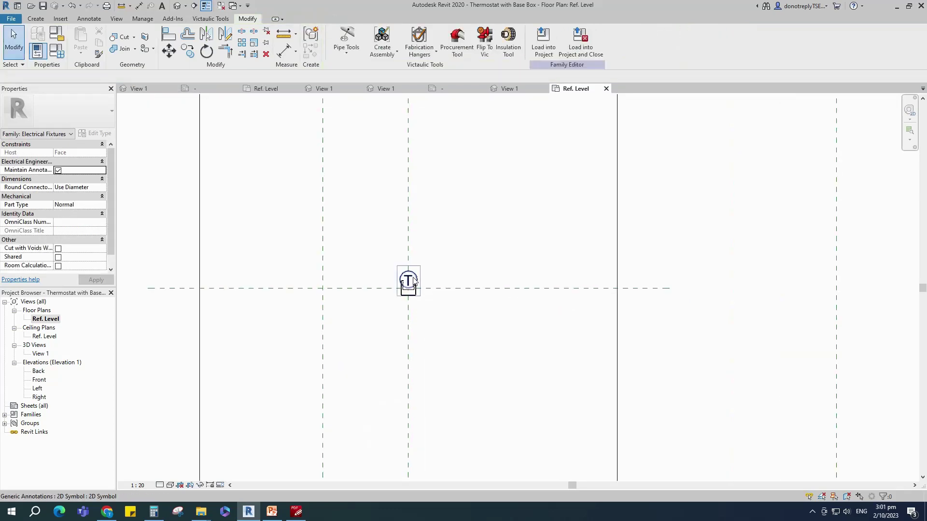
# Step: Align the 2D T symbol to the new reference plane on the left and lock the alignment
pyautogui.click(412, 298)
pyautogui.press('a')
pyautogui.press('l')
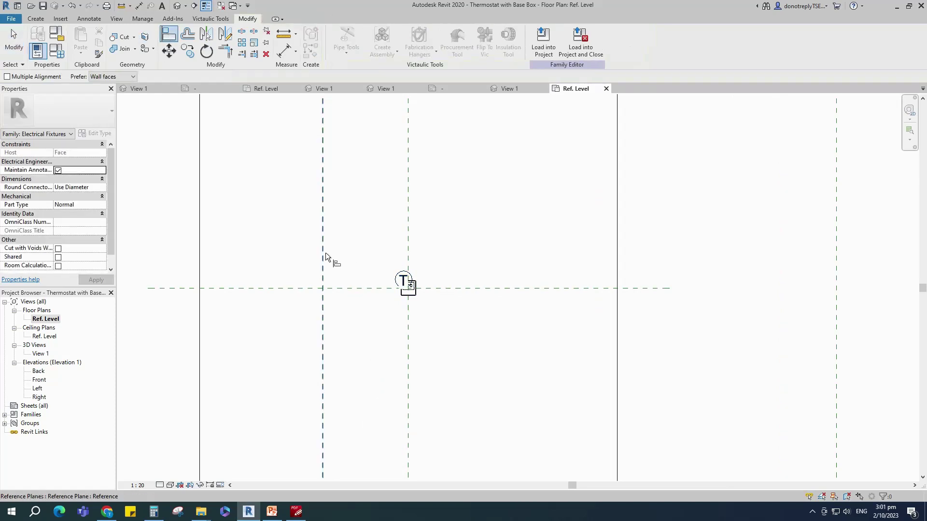
pyautogui.click(324, 253)
pyautogui.click(406, 278)
pyautogui.click(339, 306)
pyautogui.scroll(-3, 384, 315)
pyautogui.press('Escape')
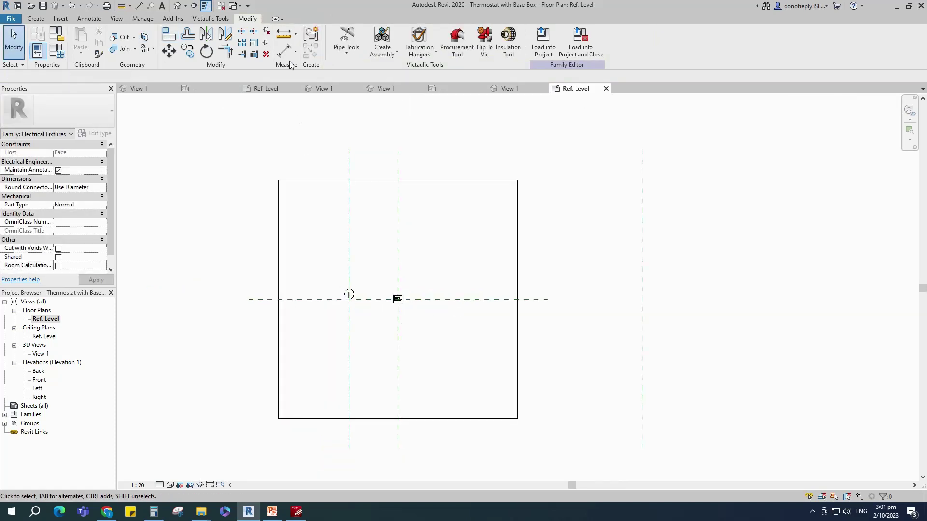
# Step: Add an aligned dimension between the symbol's reference plane and the far-right reference plane
pyautogui.click(284, 51)
pyautogui.click(349, 217)
pyautogui.click(643, 233)
pyautogui.click(569, 233)
pyautogui.press('Escape')
pyautogui.press('Escape')
# Step: Label the dimension between the outer planes with a new instance family parameter named 2D Horiz Offset
pyautogui.click(551, 234)
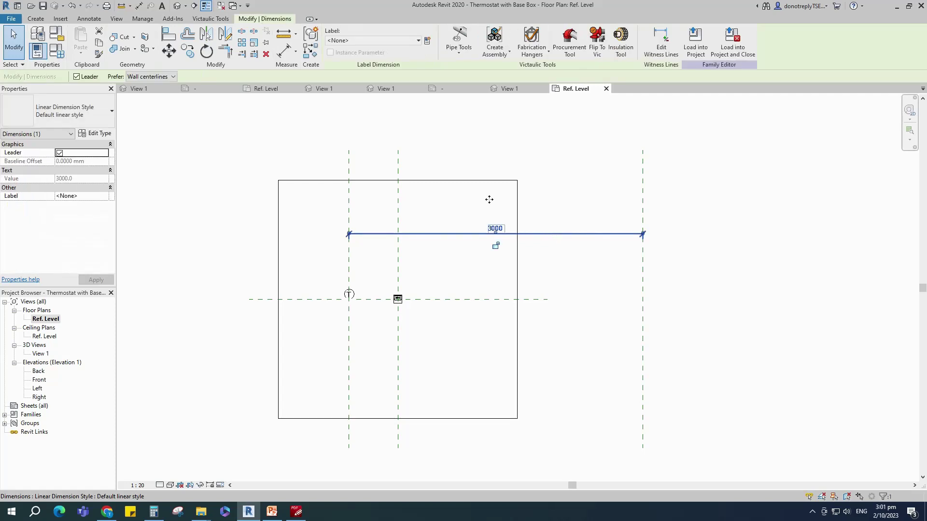
pyautogui.click(427, 41)
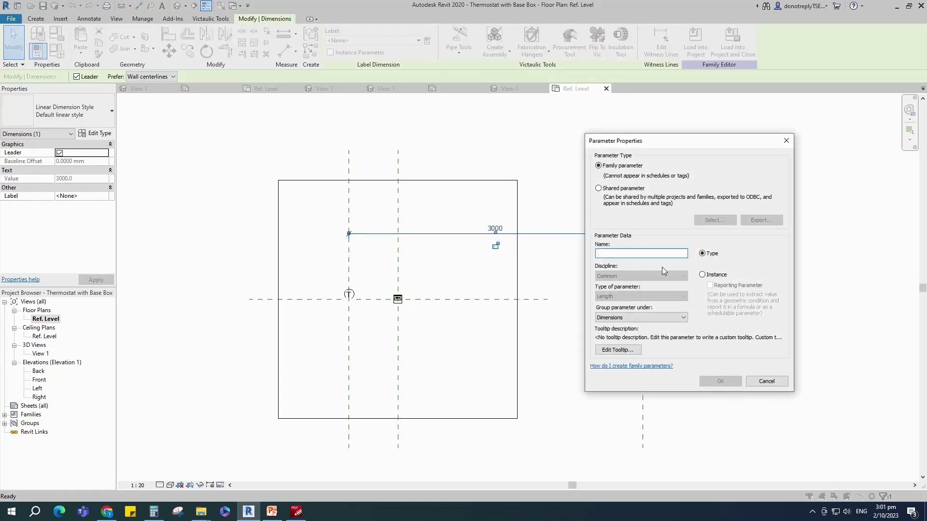
pyautogui.write('2D Hori')
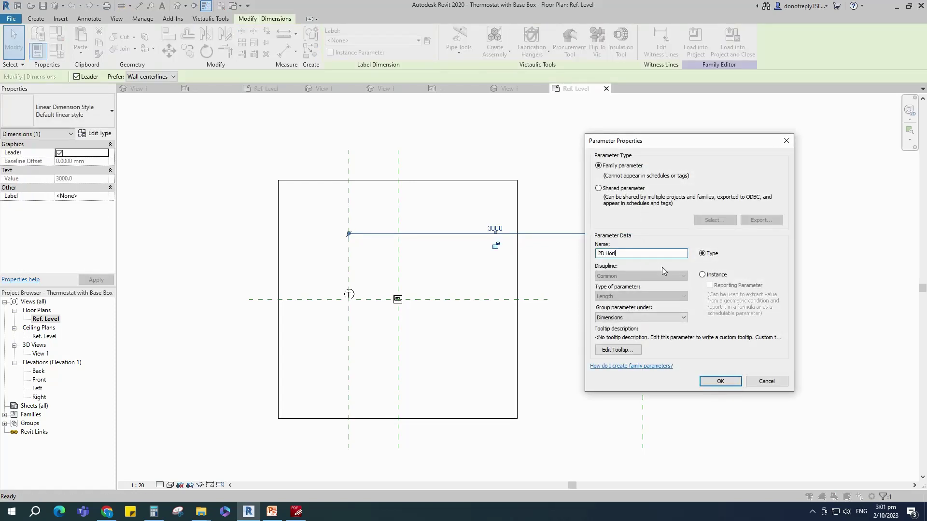
pyautogui.write('z Offset')
pyautogui.click(703, 275)
pyautogui.click(719, 382)
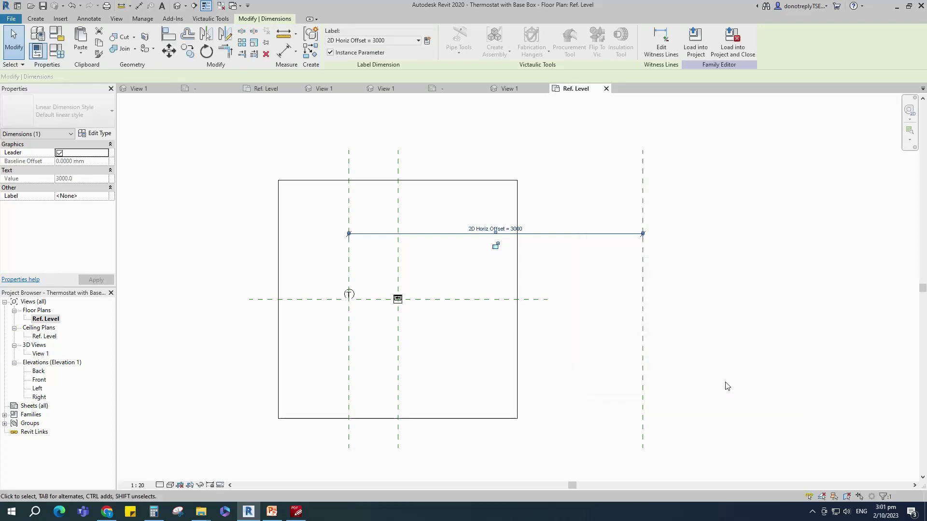
pyautogui.click(577, 406)
# Step: Move the symbol's reference plane onto the Center (Left/Right) plane so that 2D Horiz Offset becomes 2500
pyautogui.scroll(2, 377, 296)
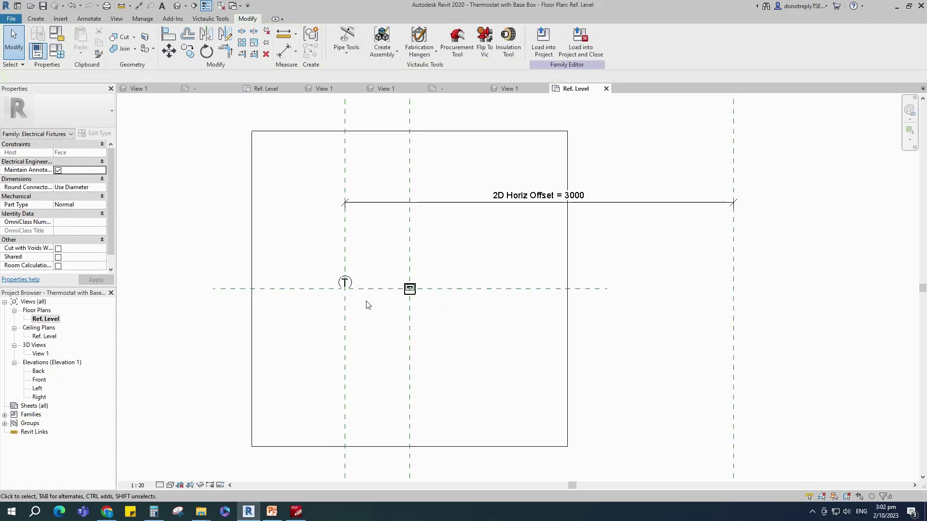
pyautogui.click(348, 283)
pyautogui.click(379, 310)
pyautogui.click(345, 238)
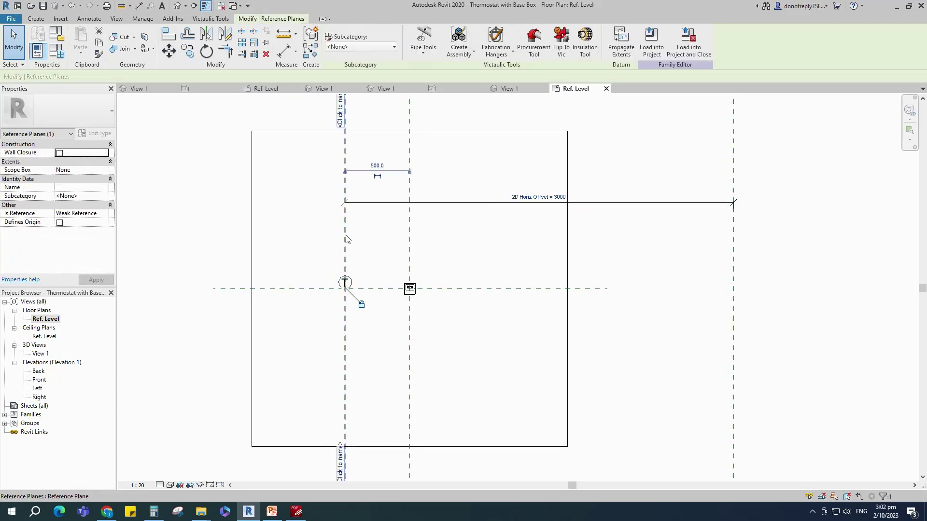
pyautogui.moveTo(345, 239); pyautogui.dragTo(410, 240)
pyautogui.click(482, 252)
pyautogui.scroll(-1, 486, 263)
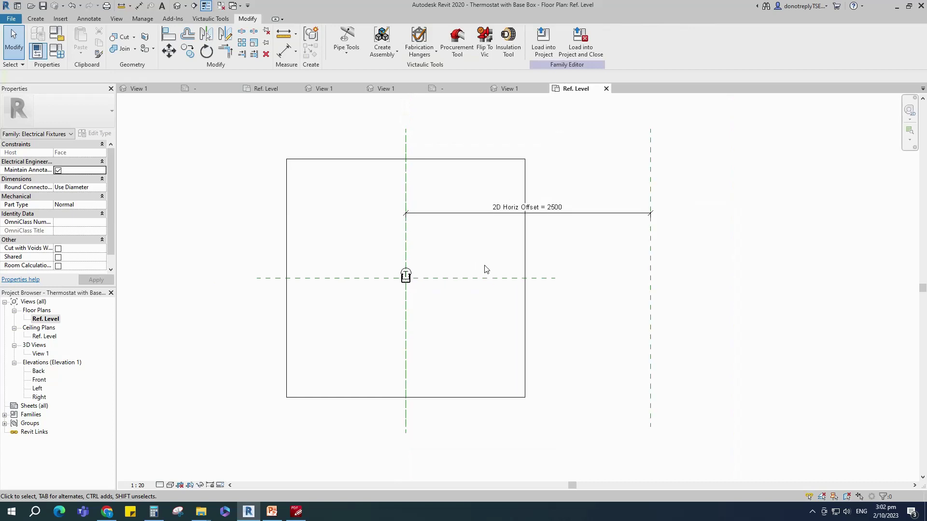
# Step: Create a new project from the Construction Template for testing the family
pyautogui.hotkey('ctrl', 'Tab')
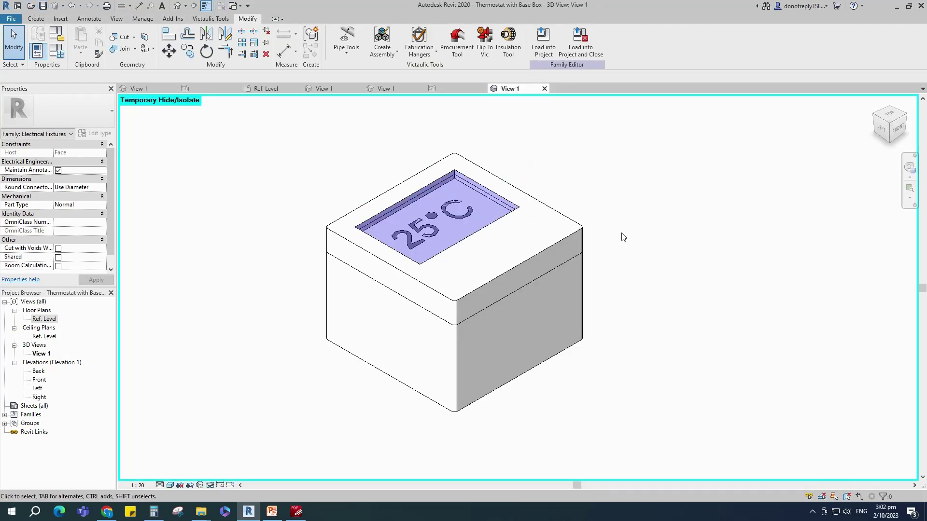
pyautogui.click(13, 20)
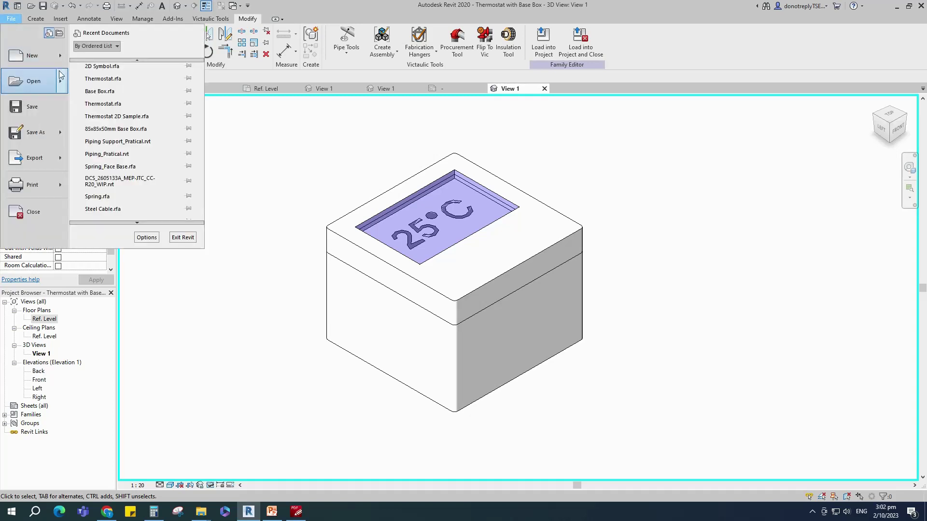
pyautogui.moveTo(60, 58)
pyautogui.click(104, 57)
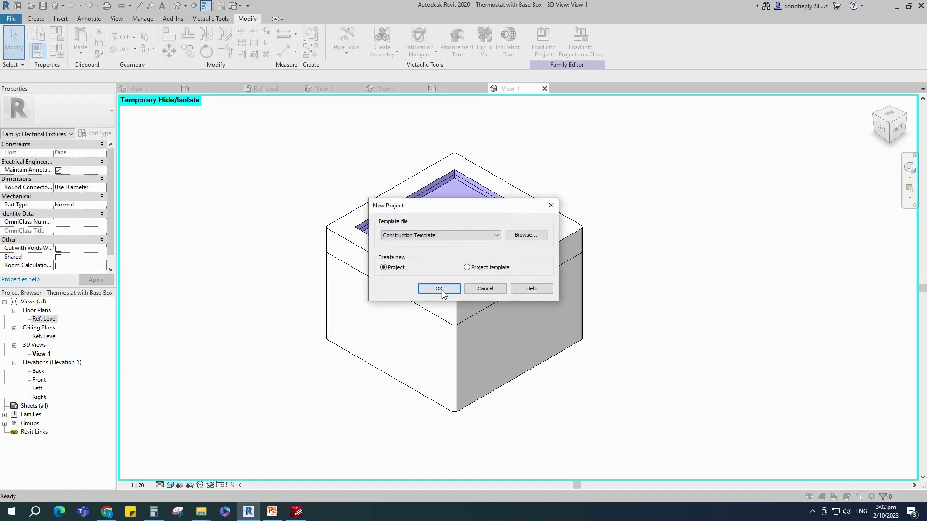
pyautogui.click(439, 289)
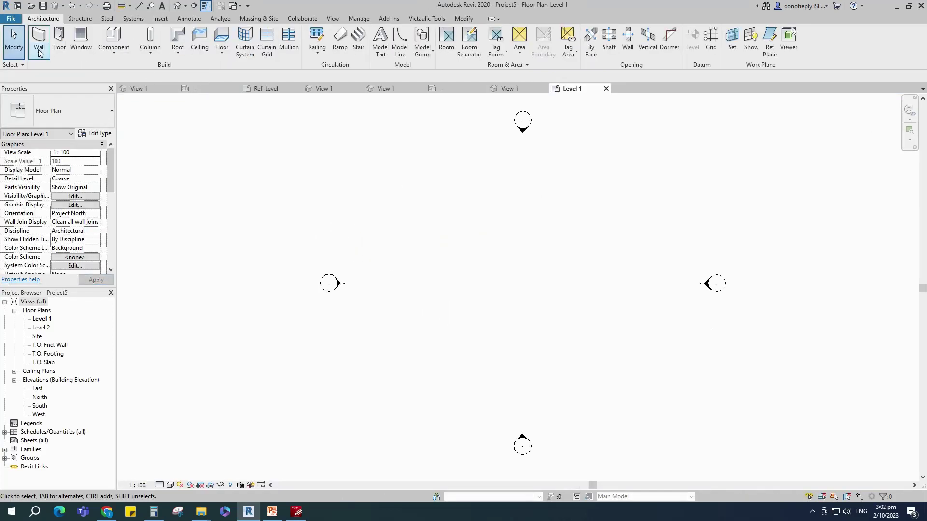
# Step: Draw a horizontal Generic - 200mm wall across the middle of the Level 1 plan
pyautogui.click(39, 48)
pyautogui.click(440, 261)
pyautogui.click(589, 261)
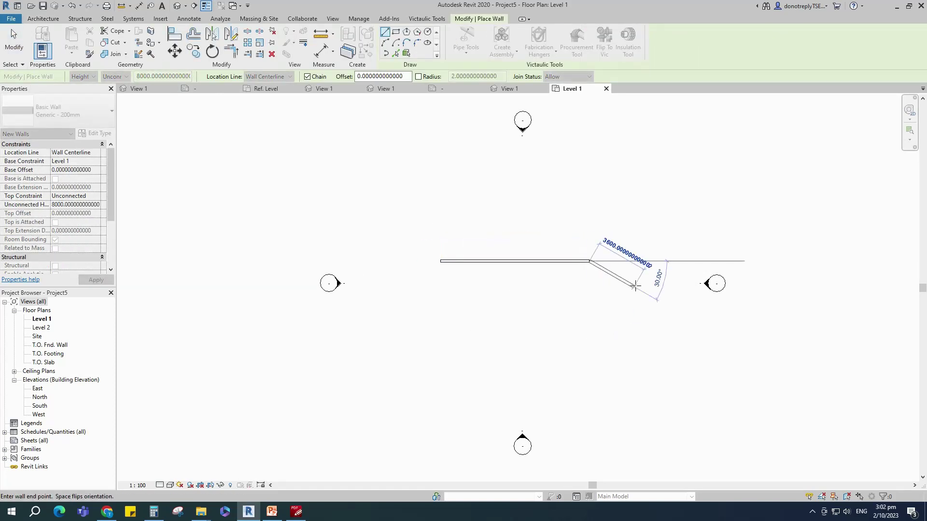
pyautogui.press('Escape')
pyautogui.scroll(2, 651, 281)
# Step: Place a door near the middle of the wall and set the Level 1 view's detail level to Fine
pyautogui.press('d')
pyautogui.press('r')
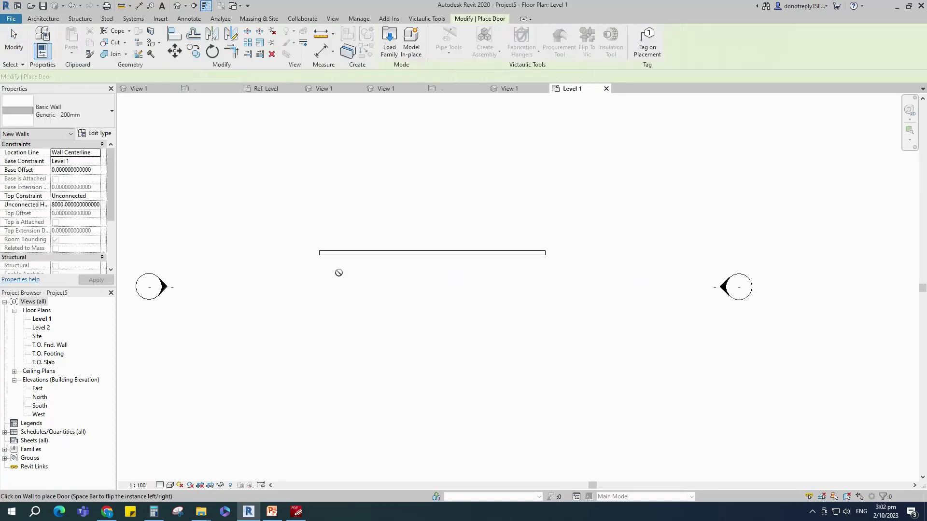
pyautogui.click(428, 263)
pyautogui.press('Escape')
pyautogui.press('Escape')
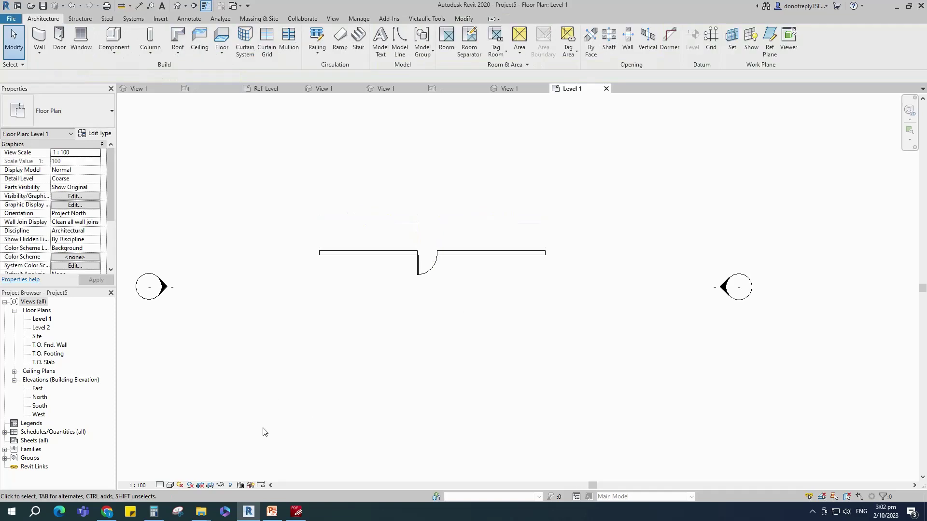
pyautogui.click(160, 485)
pyautogui.click(174, 476)
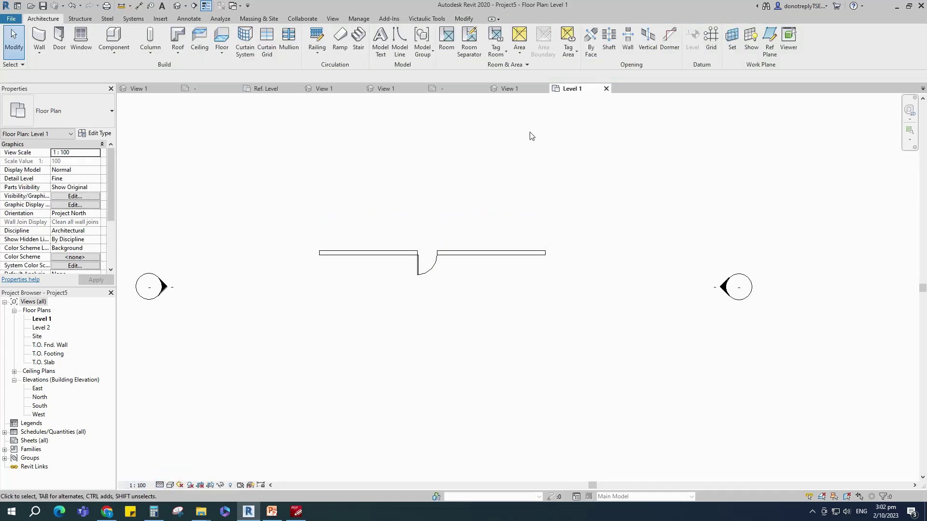
# Step: Load the Thermostat with Base Box family from its 3D view into Project5
pyautogui.click(513, 89)
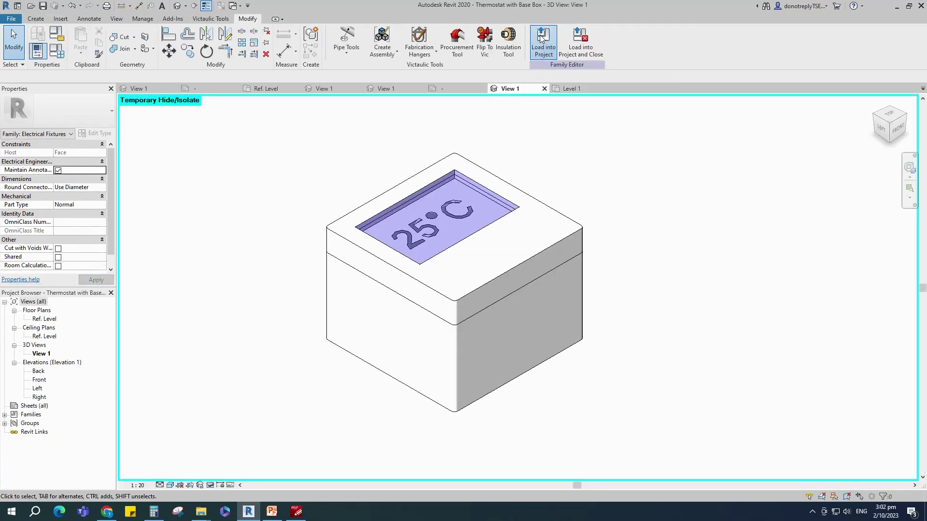
pyautogui.click(540, 36)
pyautogui.click(402, 226)
pyautogui.click(437, 327)
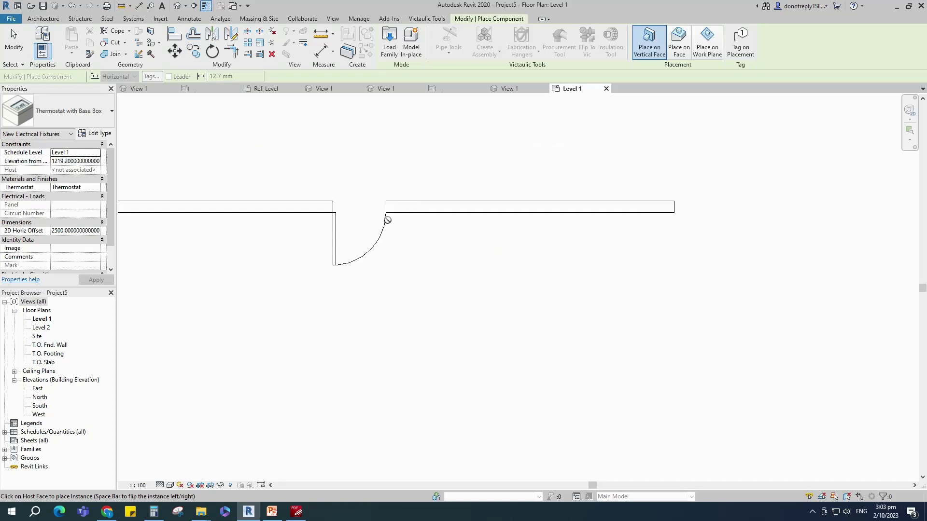
# Step: Place the thermostat on the wall's lower face just right of the door and choose a visual style for the plan
pyautogui.scroll(3, 424, 214)
pyautogui.click(403, 210)
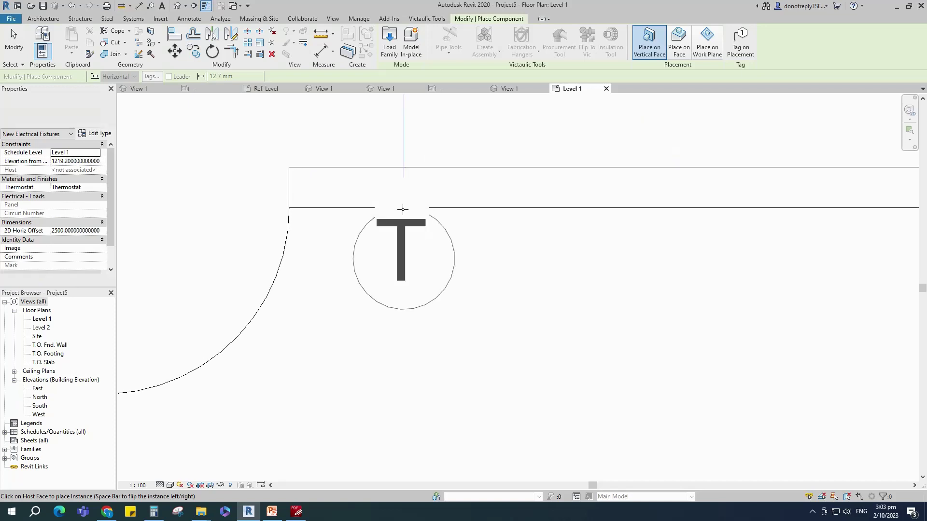
pyautogui.scroll(-1, 450, 291)
pyautogui.press('Escape')
pyautogui.click(172, 485)
pyautogui.click(193, 437)
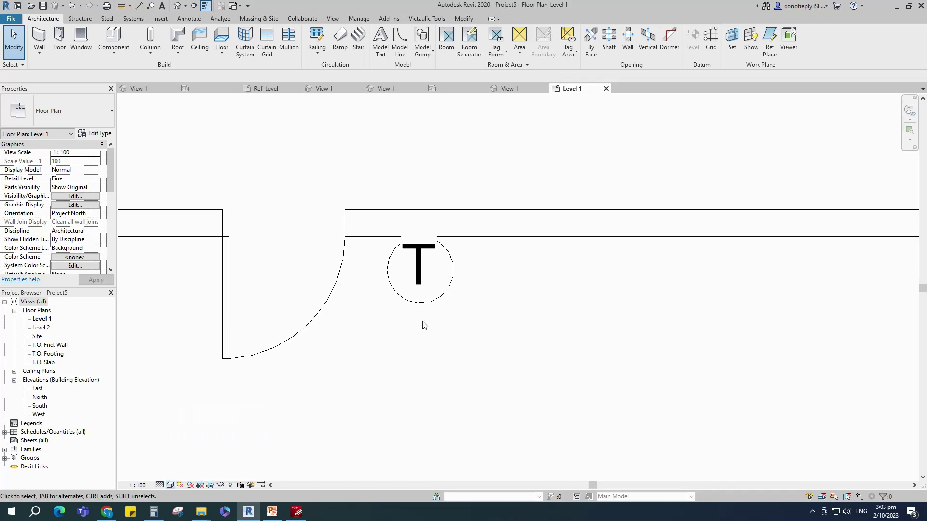
pyautogui.scroll(1, 504, 310)
# Step: In the 2D Symbol family, set the T text's 3mm type background to Transparent
pyautogui.click(451, 88)
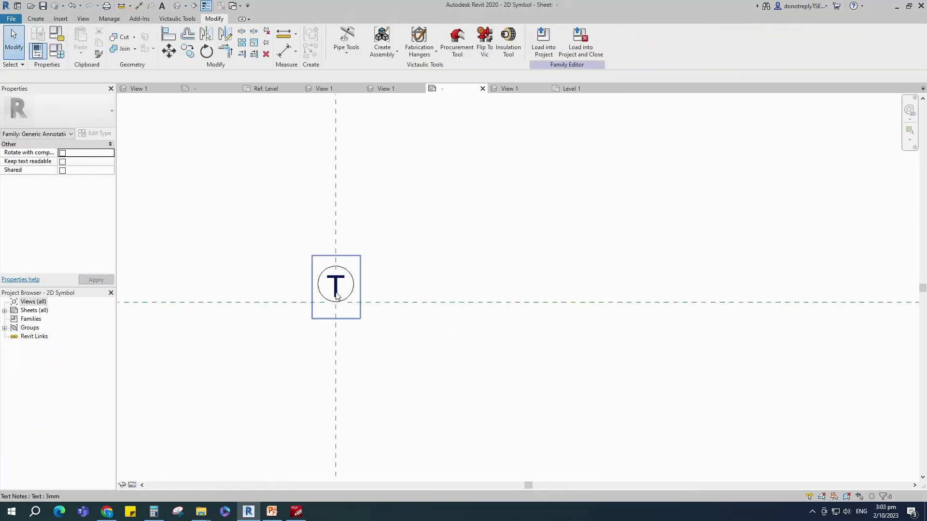
pyautogui.click(337, 293)
pyautogui.click(98, 135)
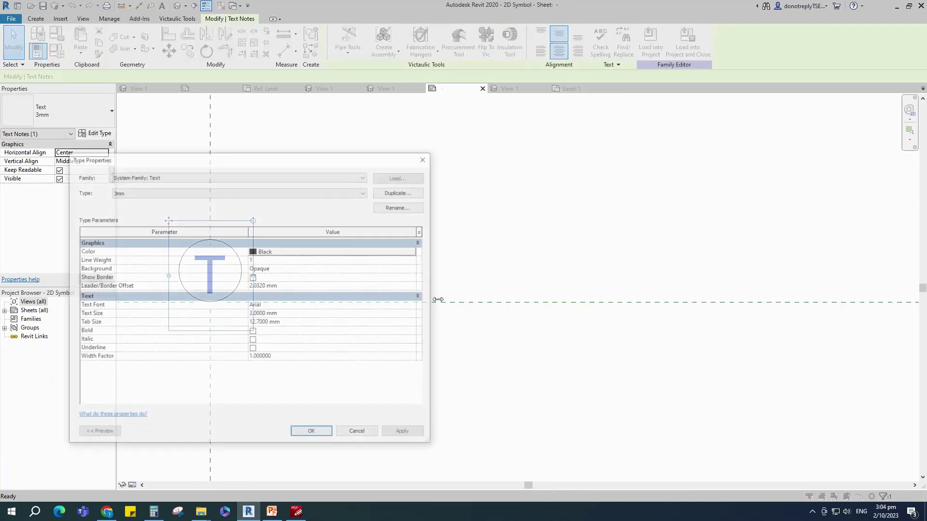
pyautogui.click(415, 269)
pyautogui.click(265, 285)
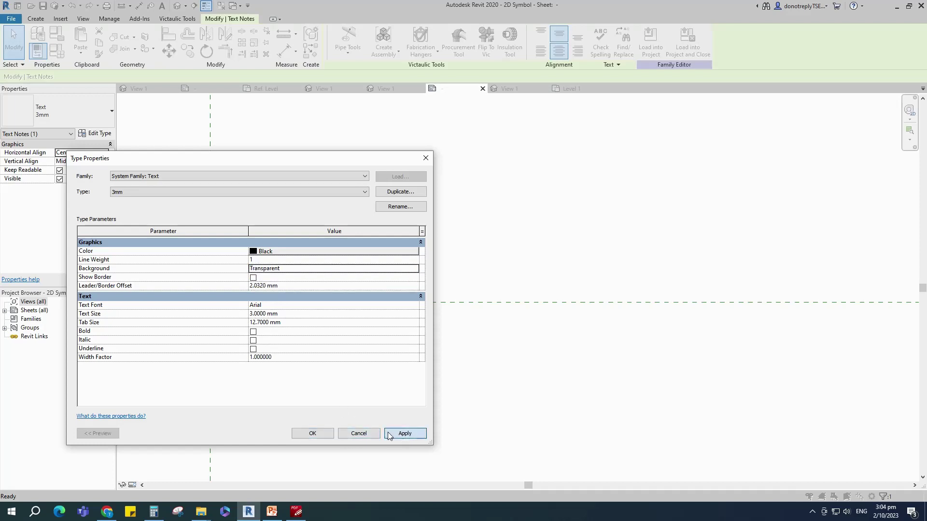
pyautogui.click(313, 434)
pyautogui.click(439, 395)
# Step: Reload the edited 2D Symbol into Thermostat with Base Box.rfa only, replacing the version already there
pyautogui.scroll(-2, 444, 375)
pyautogui.click(537, 49)
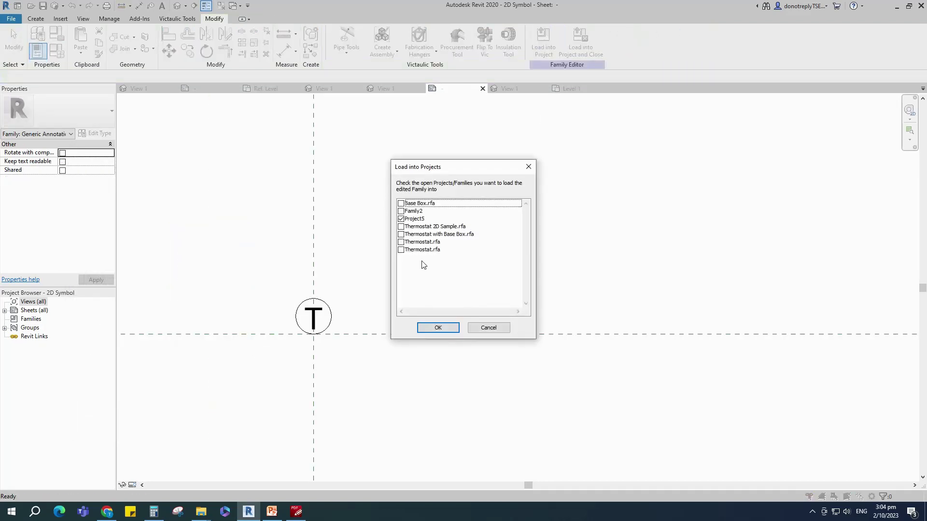
pyautogui.click(401, 234)
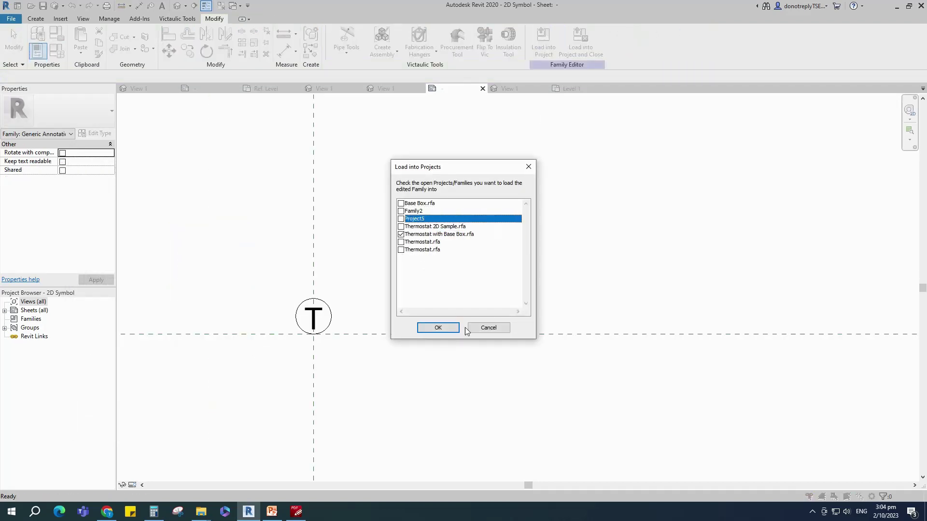
pyautogui.click(438, 328)
pyautogui.click(428, 256)
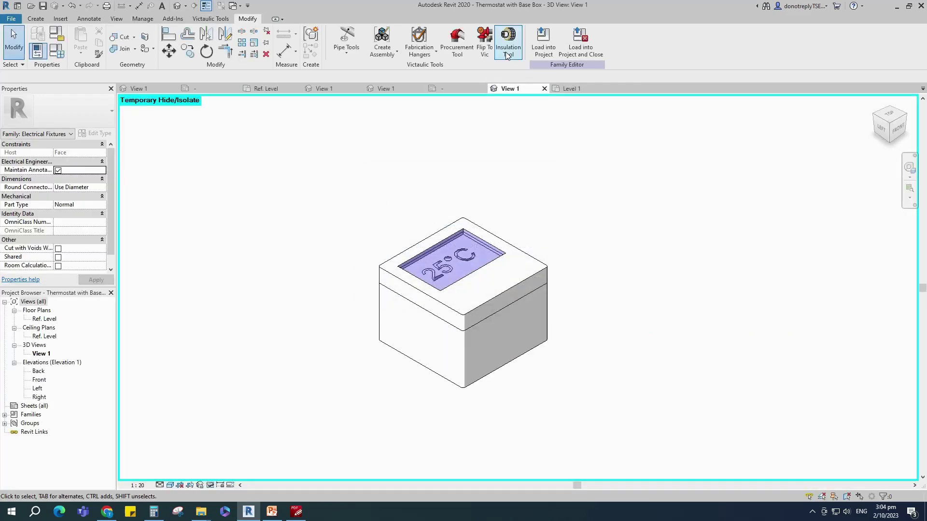
# Step: Reload the Thermostat with Base Box family into Project5, overwriting the version already there
pyautogui.click(542, 41)
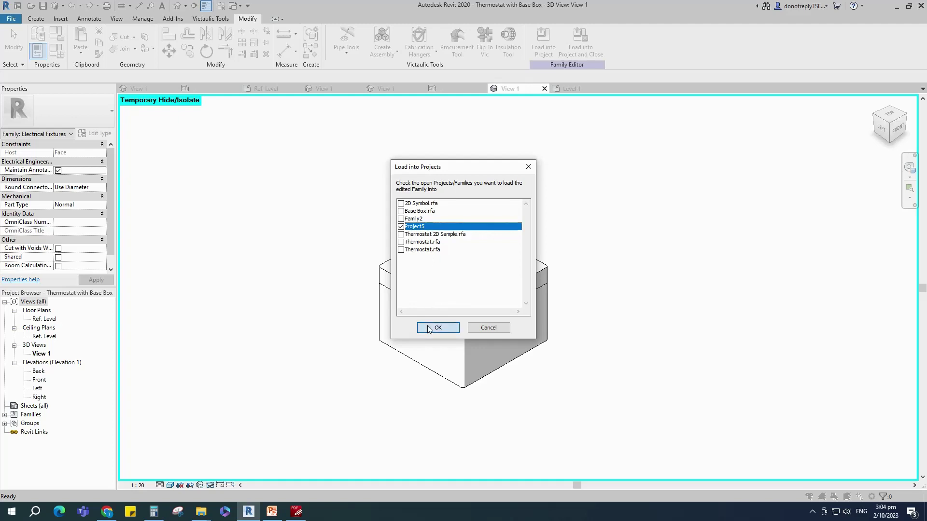
pyautogui.click(438, 327)
pyautogui.click(424, 259)
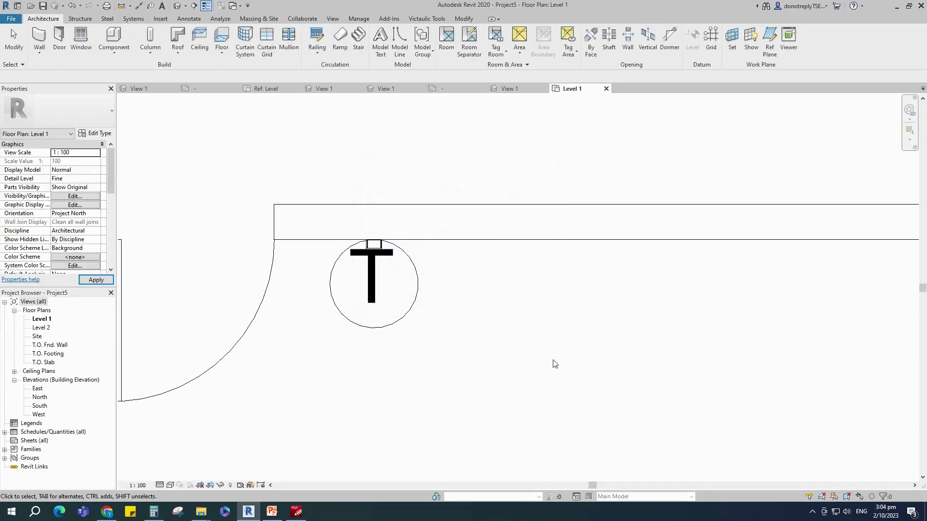
# Step: Copy the thermostat twice along the wall's lower face toward the door, making a row of three adjoining units
pyautogui.scroll(1, 449, 371)
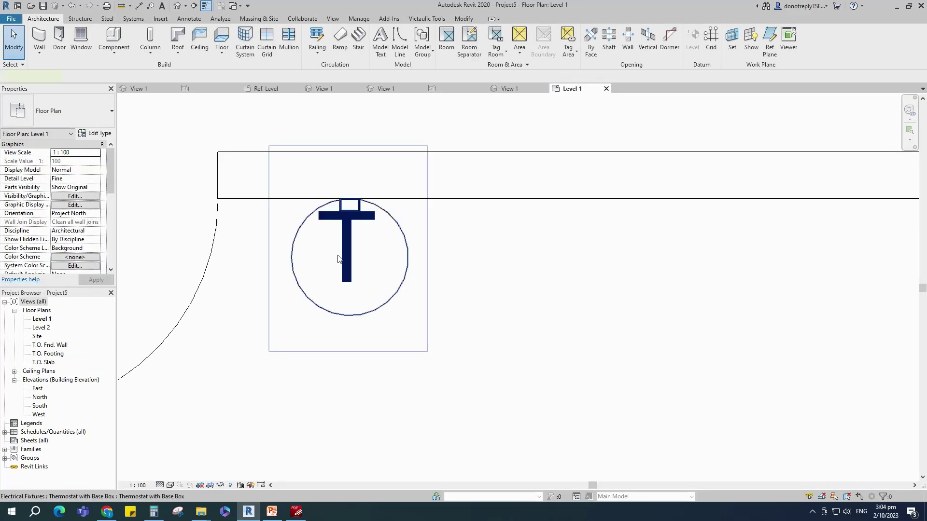
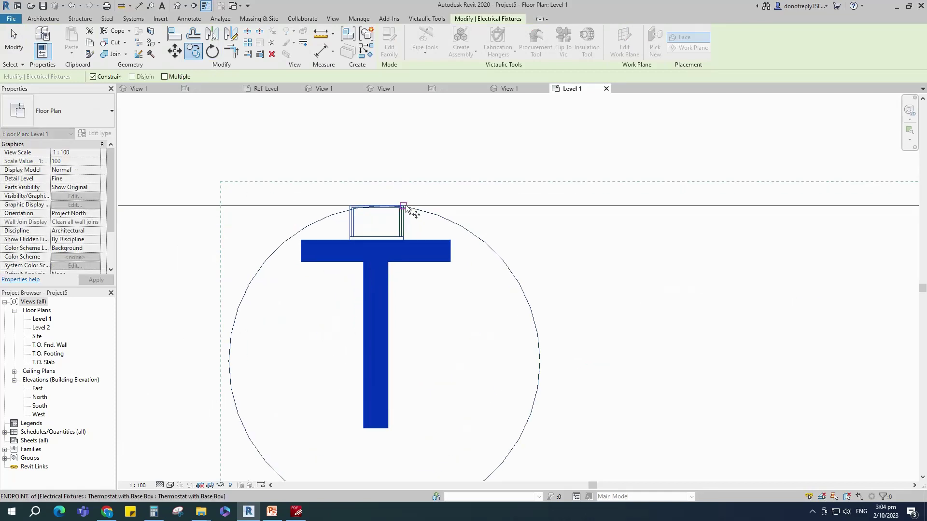
pyautogui.click(377, 205)
pyautogui.click(314, 205)
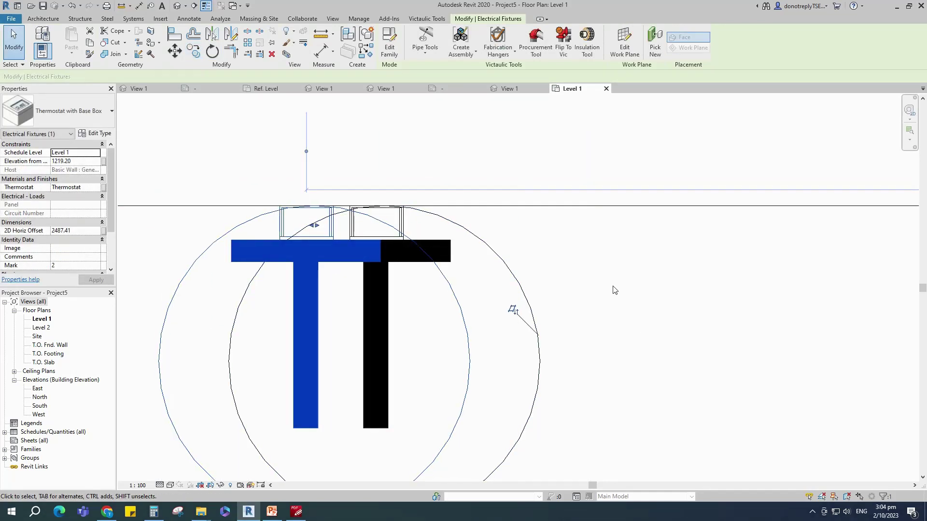
pyautogui.scroll(-2, 676, 298)
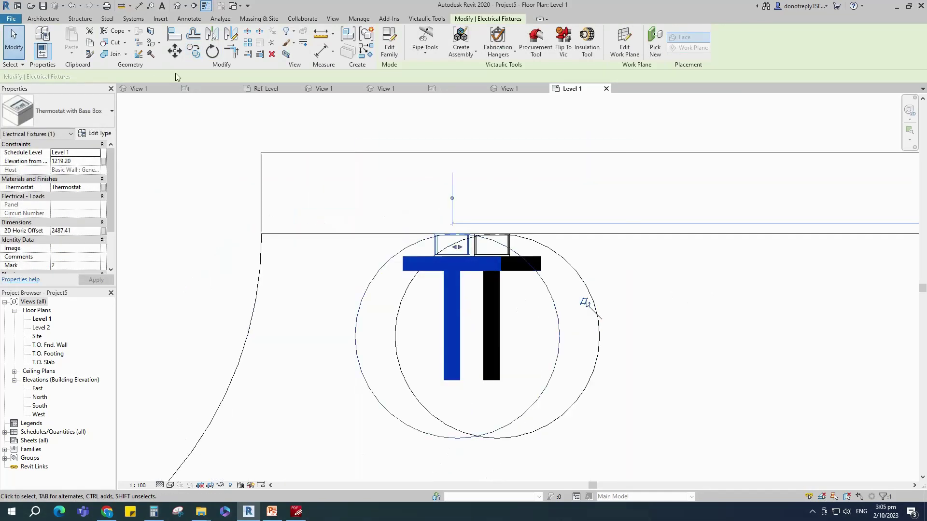
pyautogui.click(195, 52)
pyautogui.scroll(2, 509, 235)
pyautogui.click(482, 237)
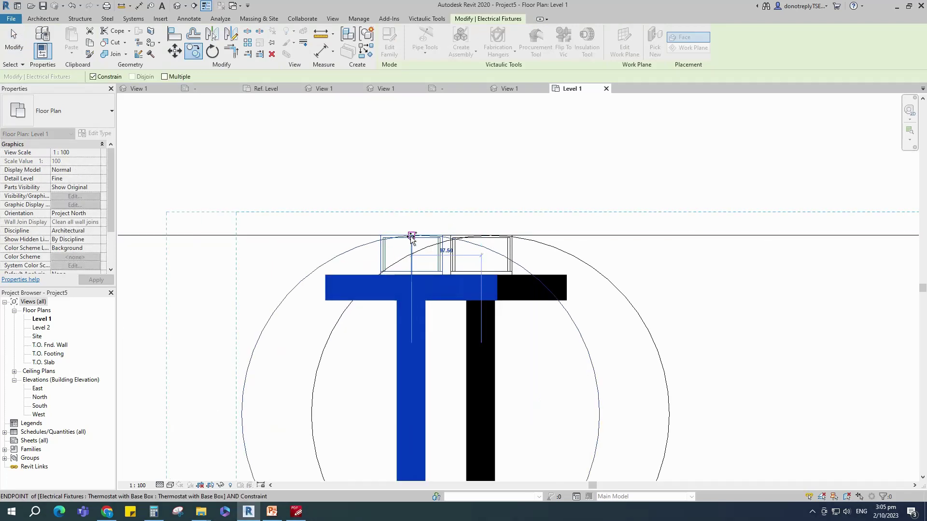
pyautogui.click(411, 236)
pyautogui.scroll(-2, 362, 236)
pyautogui.press('Escape')
pyautogui.scroll(-2, 481, 298)
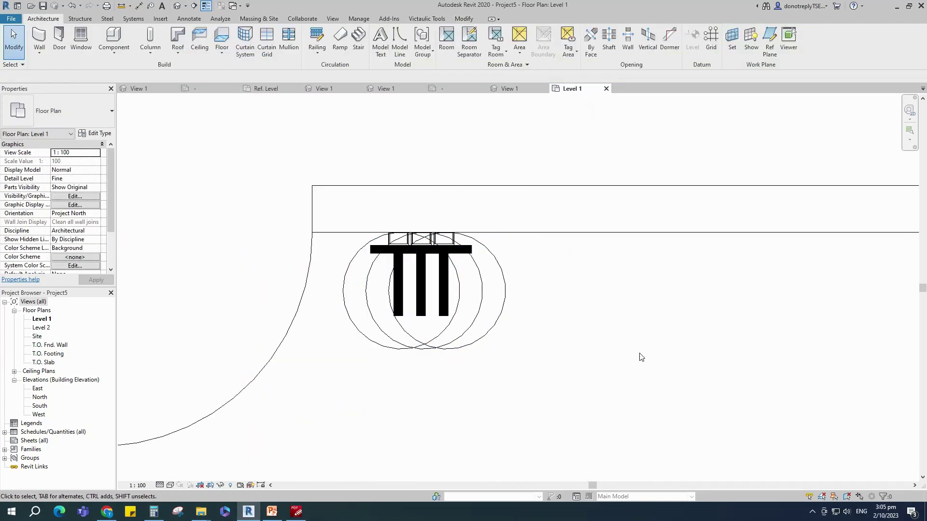
# Step: Spread the three T symbols apart along the wall, with horizontal offsets of about 2622 mm nearest the door and 1965 mm farthest away
pyautogui.click(506, 314)
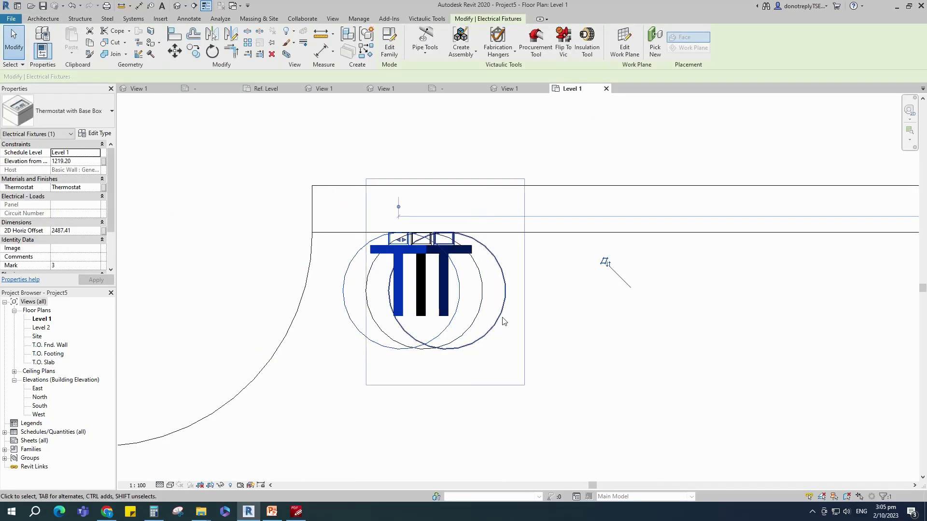
pyautogui.moveTo(401, 240); pyautogui.dragTo(370, 240)
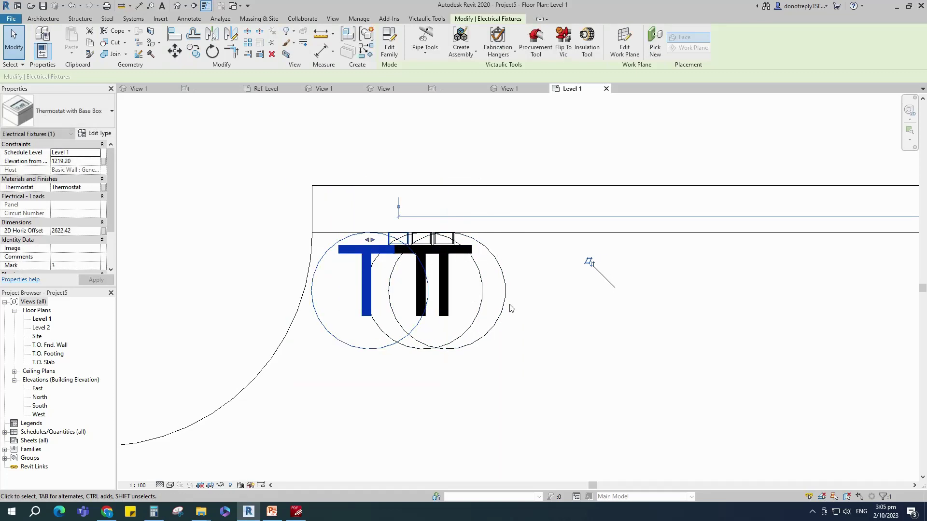
pyautogui.click(504, 296)
pyautogui.moveTo(447, 240); pyautogui.dragTo(569, 244)
pyautogui.click(478, 342)
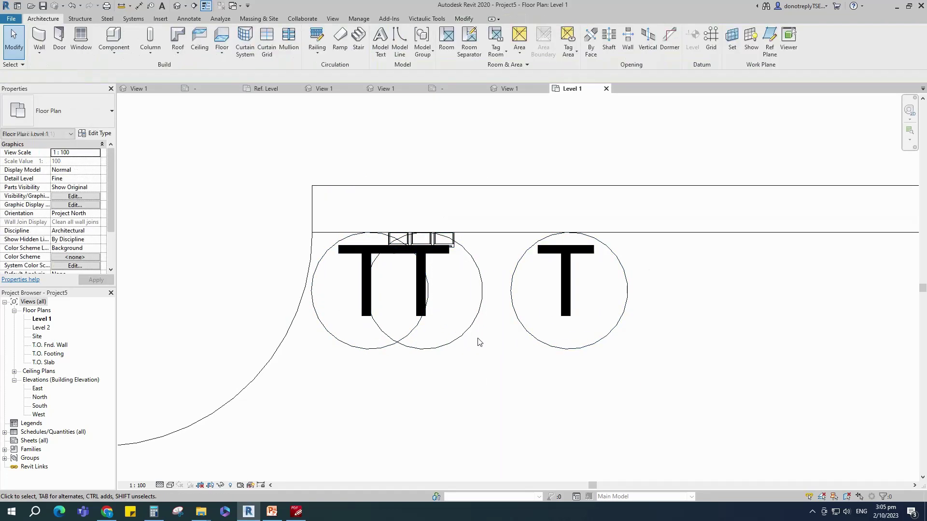
pyautogui.click(479, 342)
pyautogui.moveTo(479, 342); pyautogui.dragTo(526, 372)
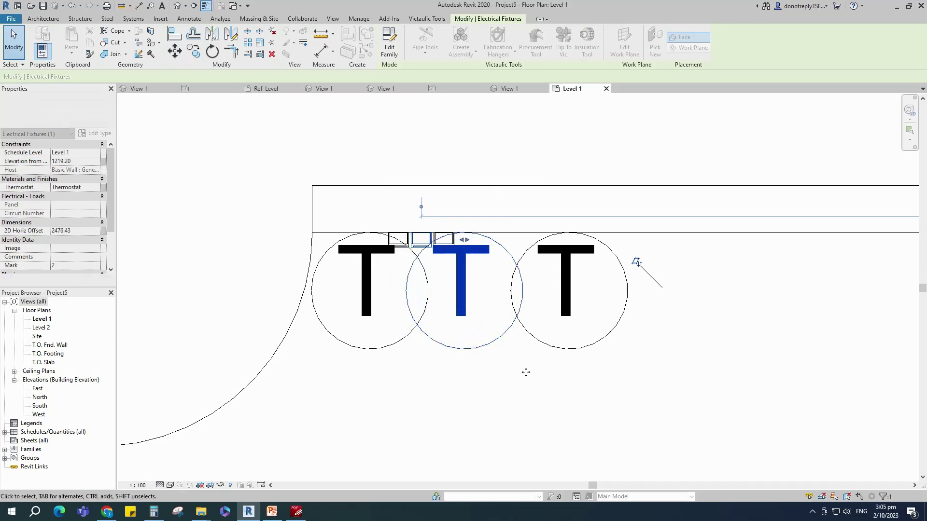
pyautogui.click(430, 364)
# Step: Draw a building section below the wall looking toward the door and thermostats, and open its view
pyautogui.scroll(-2, 558, 347)
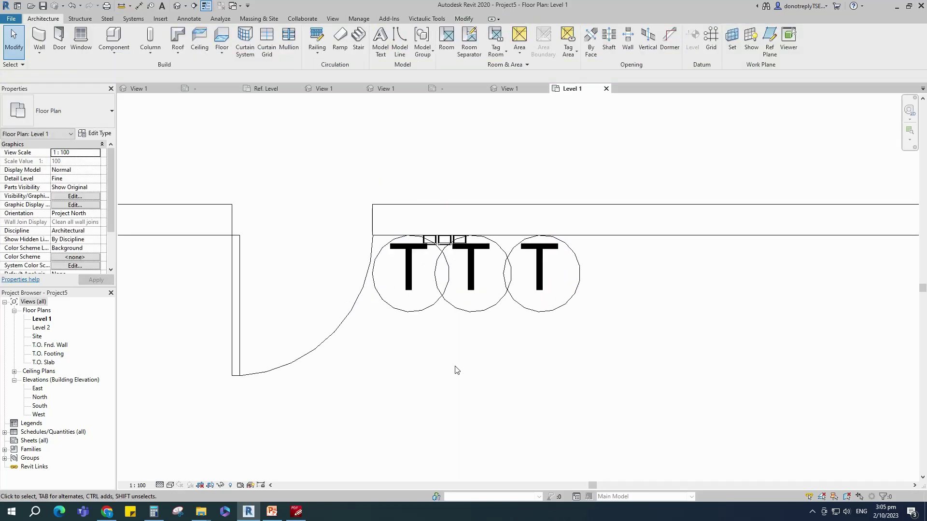
pyautogui.scroll(-3, 457, 370)
pyautogui.scroll(4, 480, 401)
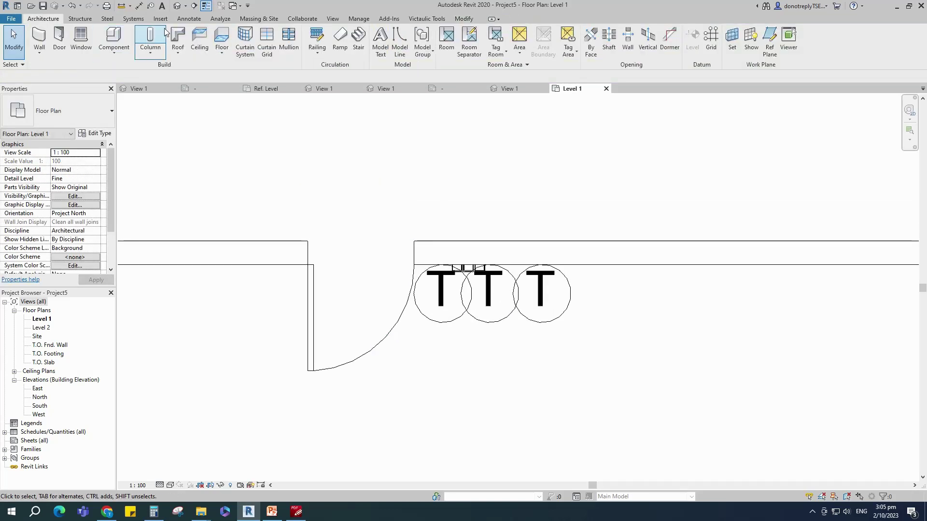
pyautogui.scroll(-3, 462, 318)
pyautogui.click(246, 353)
pyautogui.click(606, 353)
pyautogui.press('Escape')
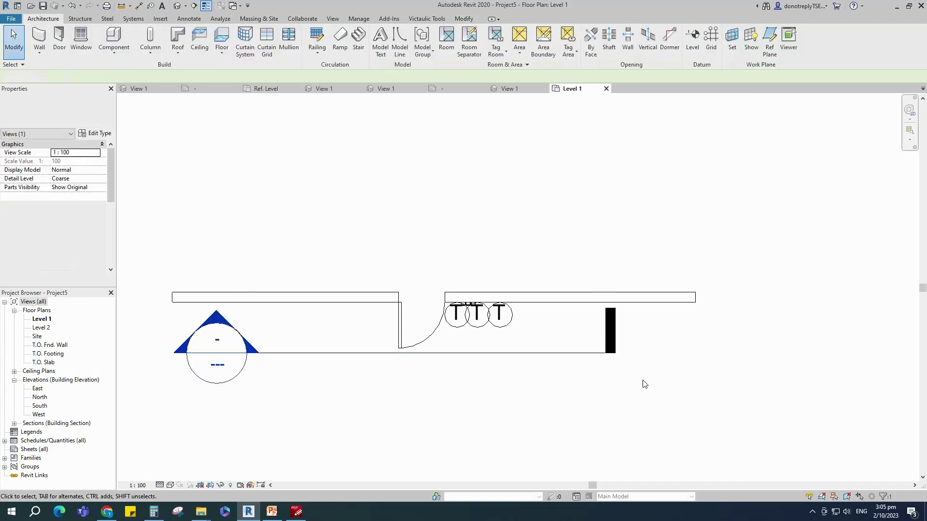
pyautogui.rightClick(541, 353)
pyautogui.click(594, 156)
# Step: Lower the top and raise the bottom of the section's crop region to frame the door and thermostats
pyautogui.click(479, 187)
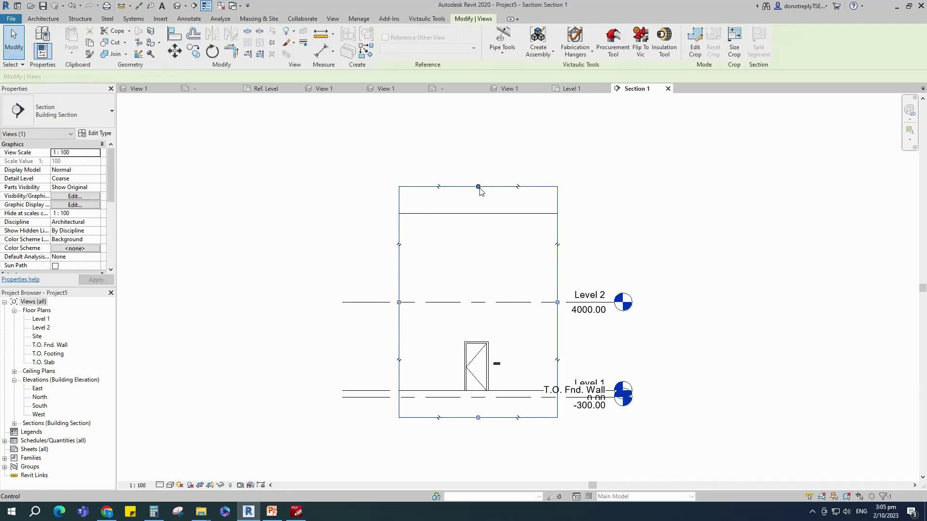
pyautogui.moveTo(489, 302); pyautogui.dragTo(488, 310)
pyautogui.click(627, 354)
pyautogui.scroll(3, 498, 412)
pyautogui.click(475, 425)
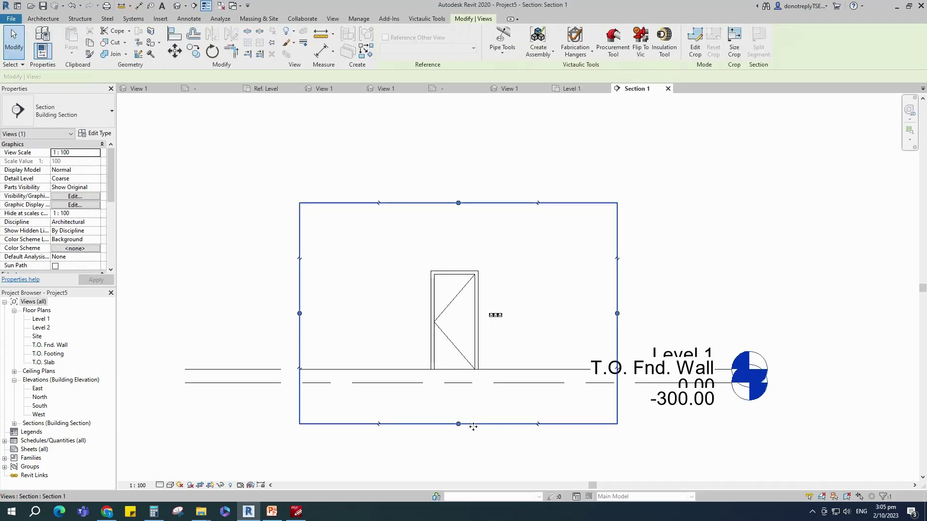
pyautogui.moveTo(458, 424); pyautogui.dragTo(457, 395)
pyautogui.press('Escape')
# Step: Set the section view to Fine detail level and Shaded visual style
pyautogui.click(160, 485)
pyautogui.click(173, 474)
pyautogui.click(170, 485)
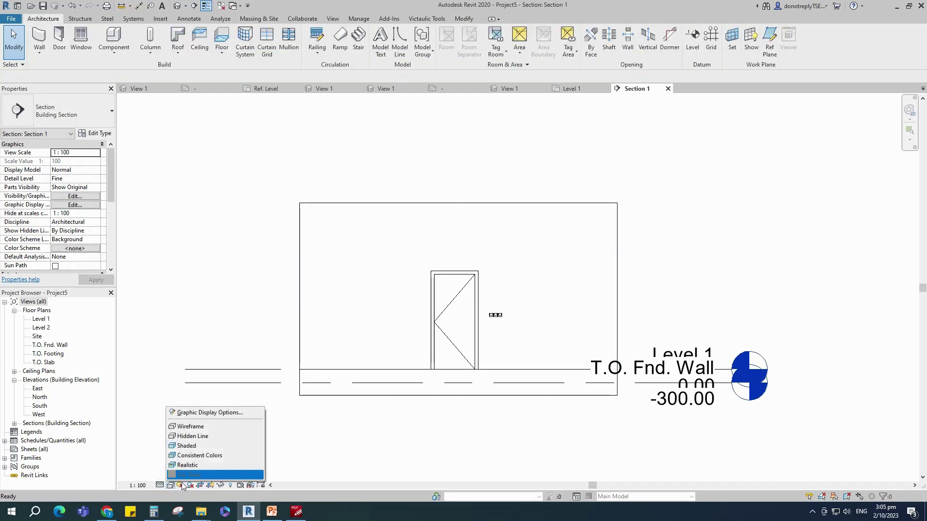
pyautogui.click(232, 448)
pyautogui.scroll(5, 509, 346)
pyautogui.scroll(-2, 480, 257)
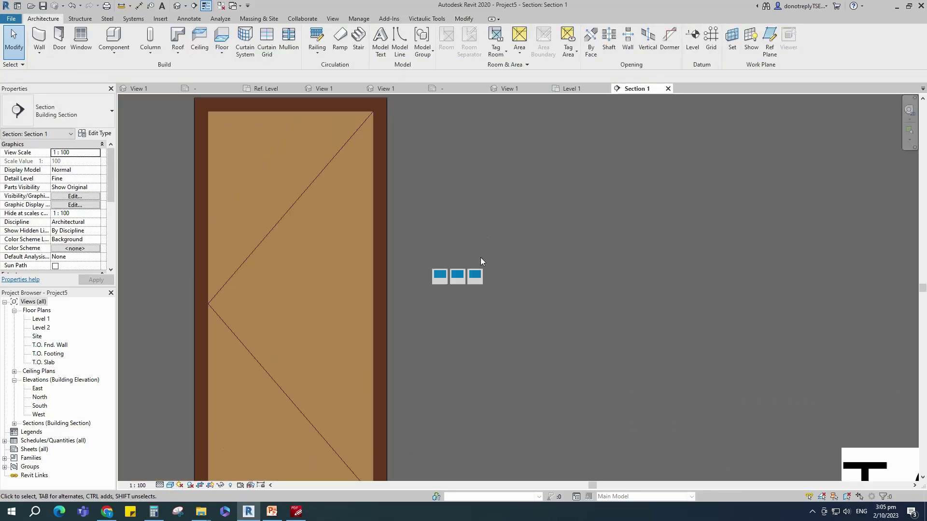
pyautogui.scroll(-2, 398, 311)
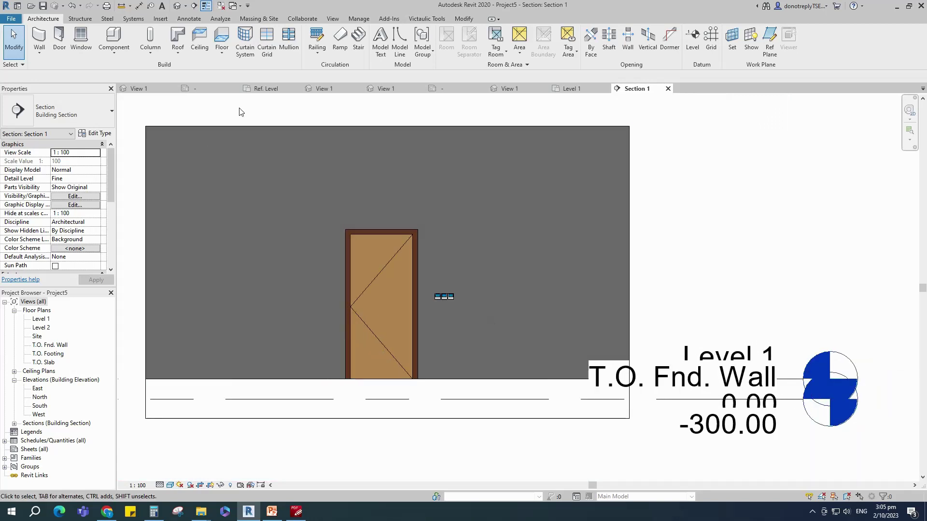
# Step: Open the project's default 3D view and set its visual style to Shaded
pyautogui.click(177, 5)
pyautogui.scroll(2, 542, 314)
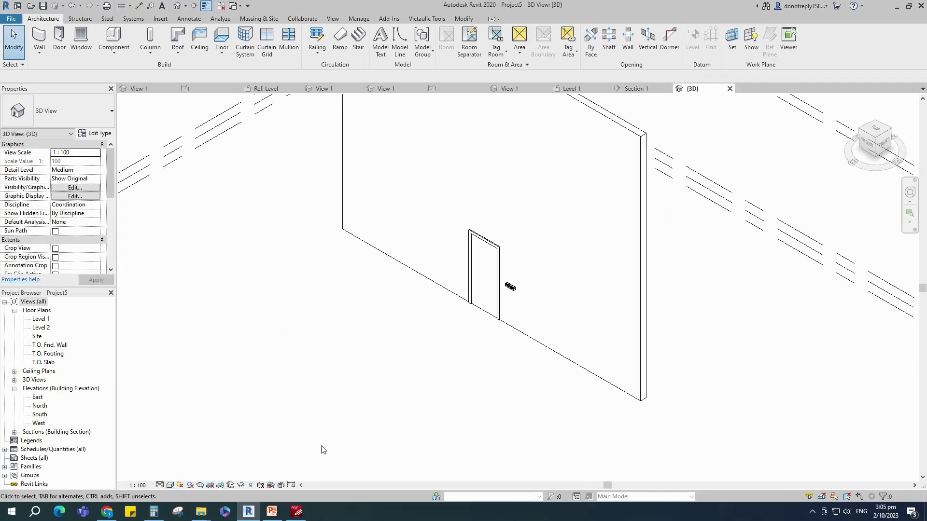
pyautogui.click(170, 484)
pyautogui.click(207, 450)
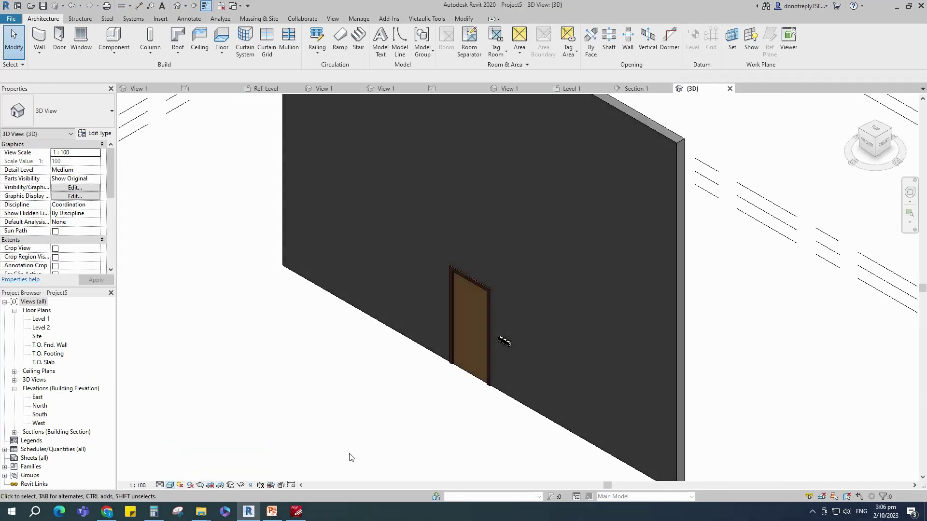
# Step: Compare the Realistic and Shaded visual styles on the thermostats in the 3D view, and keep Realistic
pyautogui.click(170, 485)
pyautogui.click(207, 472)
pyautogui.scroll(5, 506, 341)
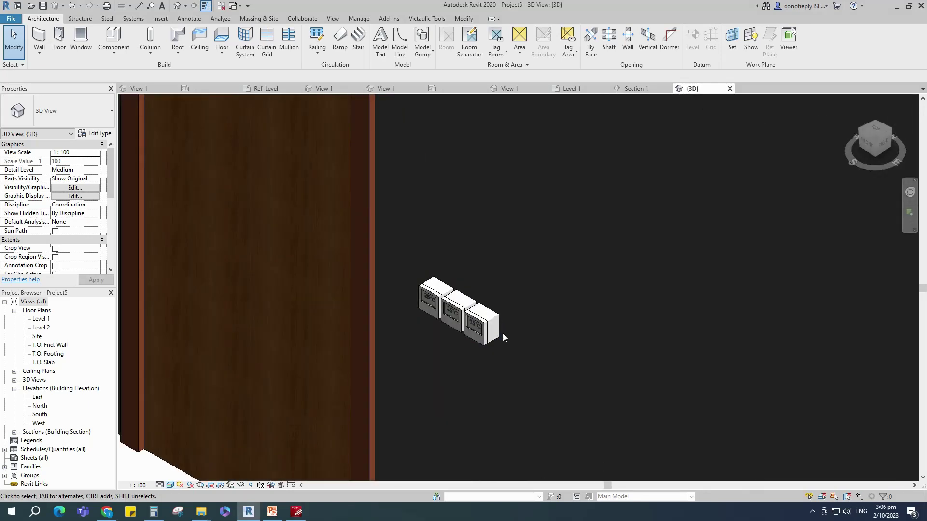
pyautogui.scroll(-2, 503, 333)
pyautogui.scroll(3, 502, 344)
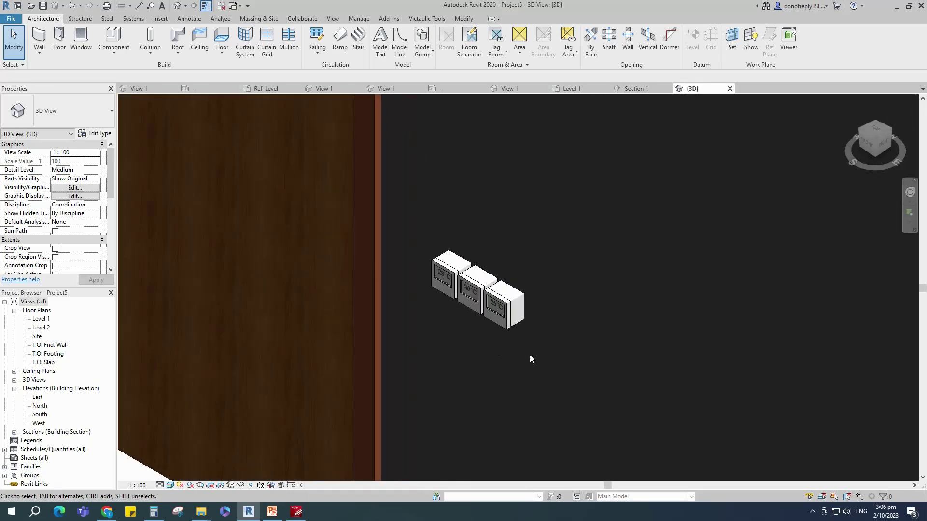
pyautogui.click(170, 485)
pyautogui.click(189, 445)
pyautogui.scroll(-4, 352, 367)
pyautogui.click(170, 484)
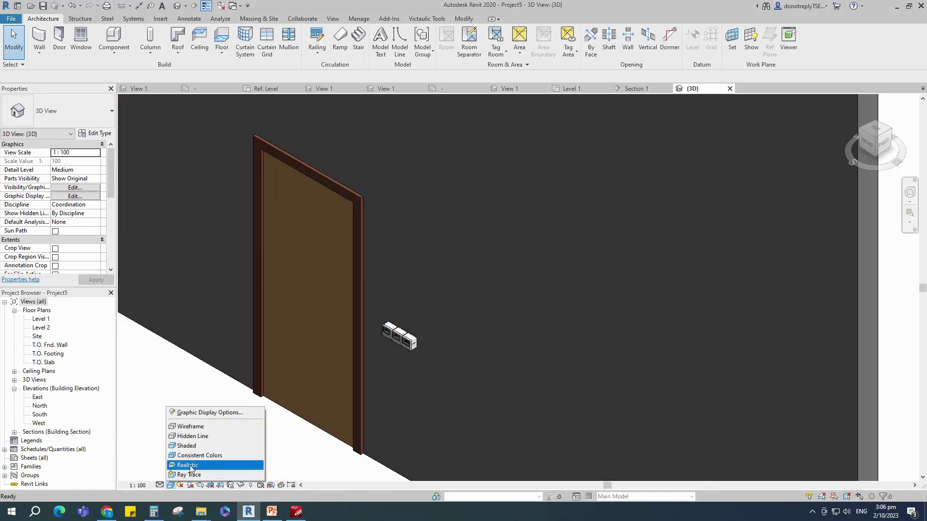
pyautogui.click(188, 465)
pyautogui.scroll(6, 393, 372)
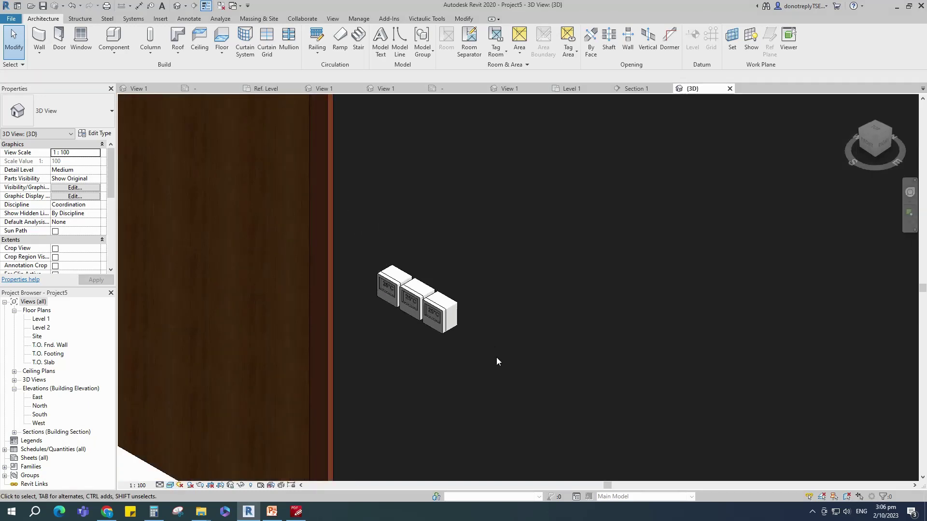
# Step: Open the thermostat farthest from the door for family editing and create a family type named Face Plate Access
pyautogui.click(447, 321)
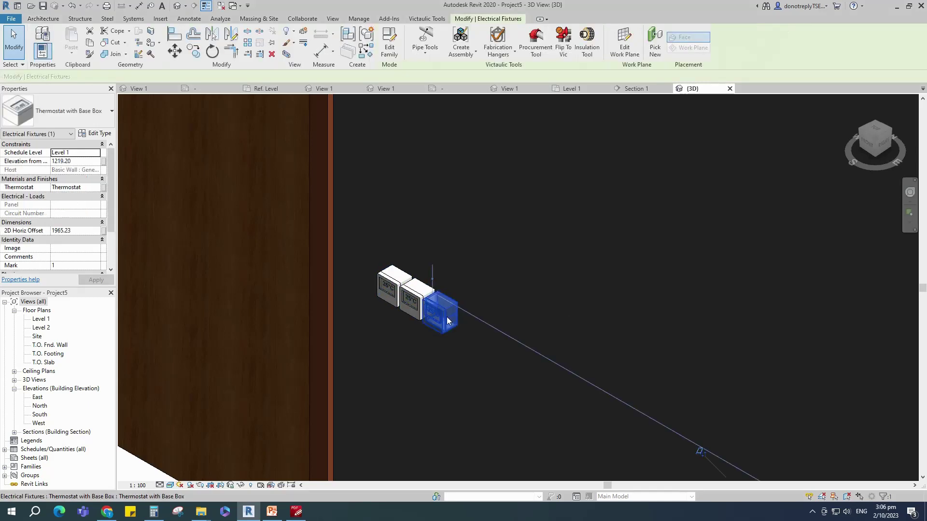
pyautogui.click(389, 42)
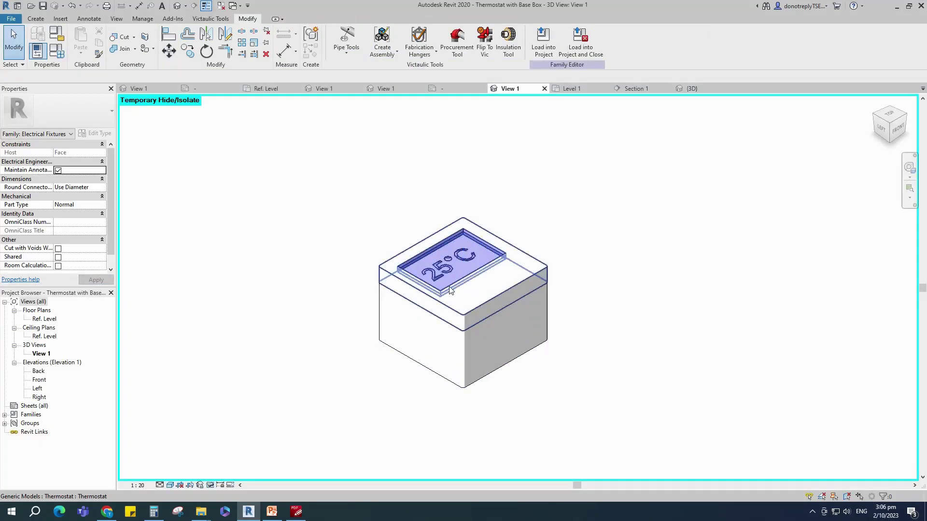
pyautogui.click(60, 54)
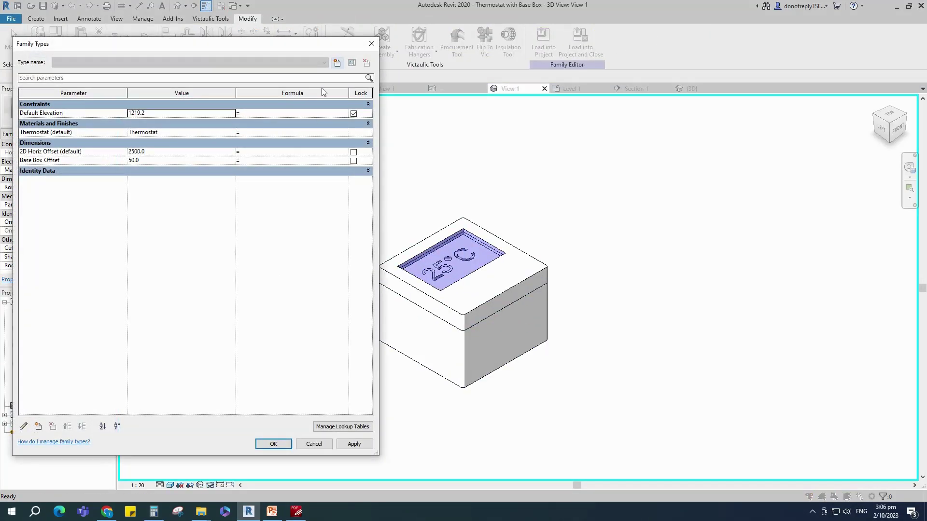
pyautogui.click(337, 62)
pyautogui.write('Face')
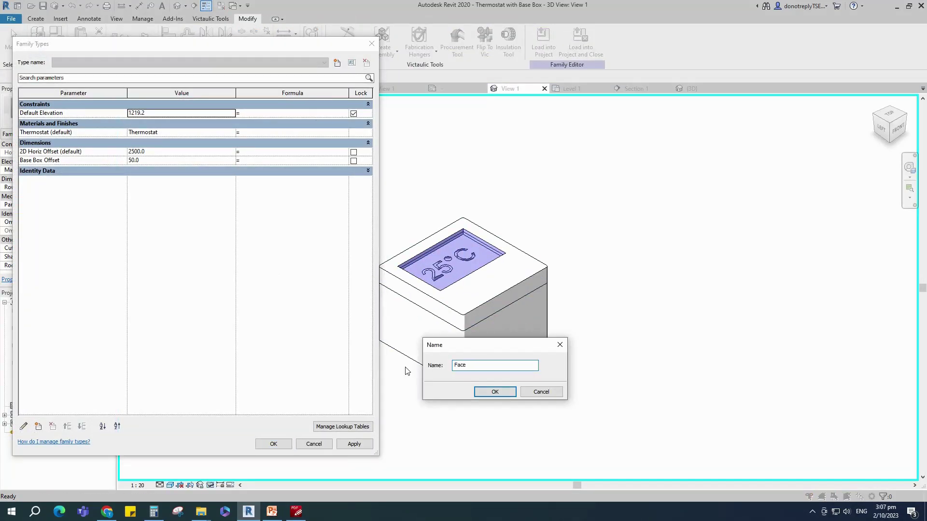
pyautogui.write(' Plate Acess')
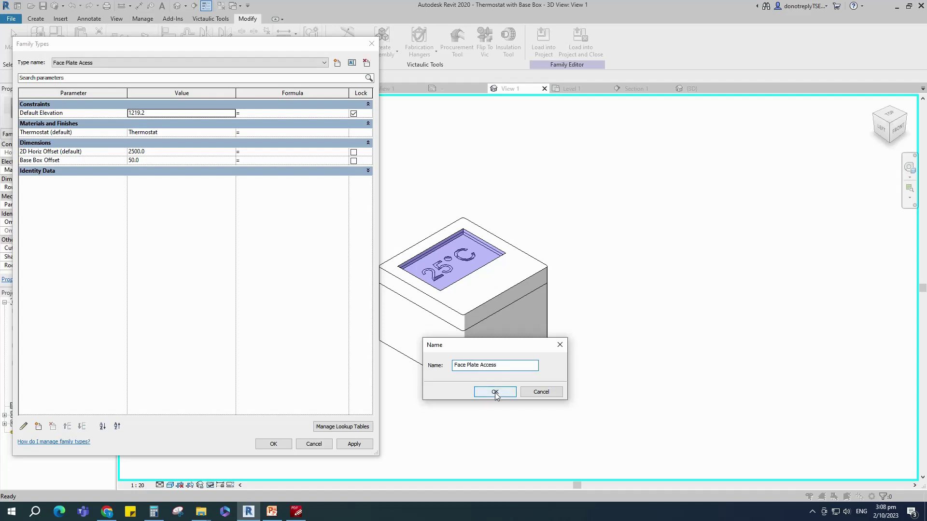
pyautogui.click(495, 392)
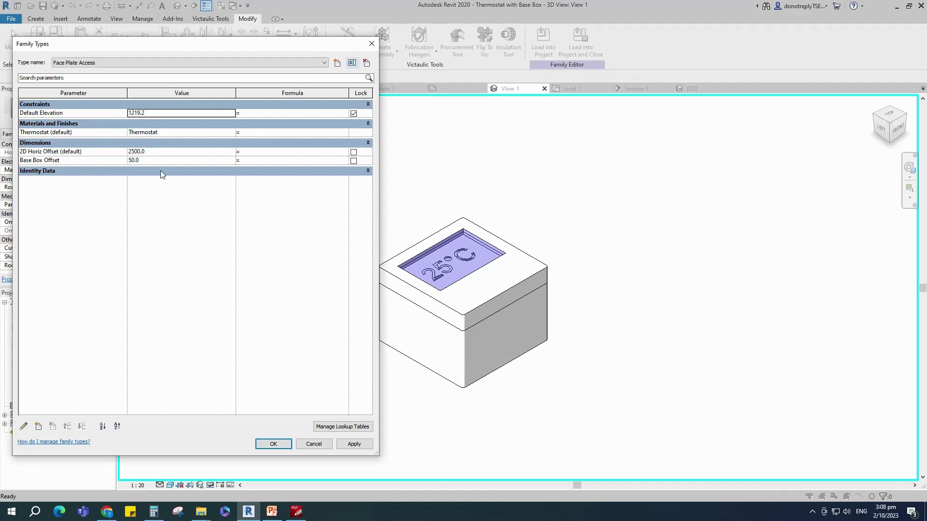
# Step: Set the Base Box Offset of the Face Plate Access type to 0 and apply it
pyautogui.click(135, 162)
pyautogui.write('0')
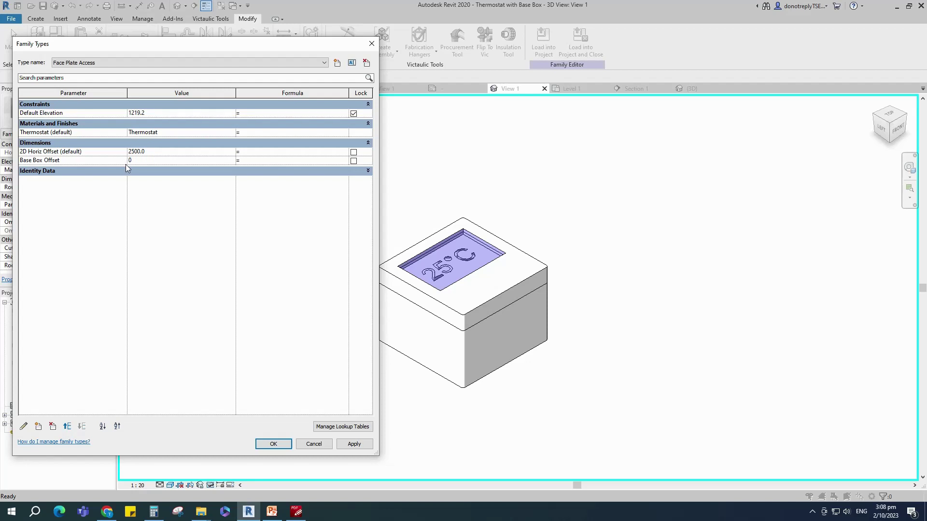
pyautogui.click(354, 444)
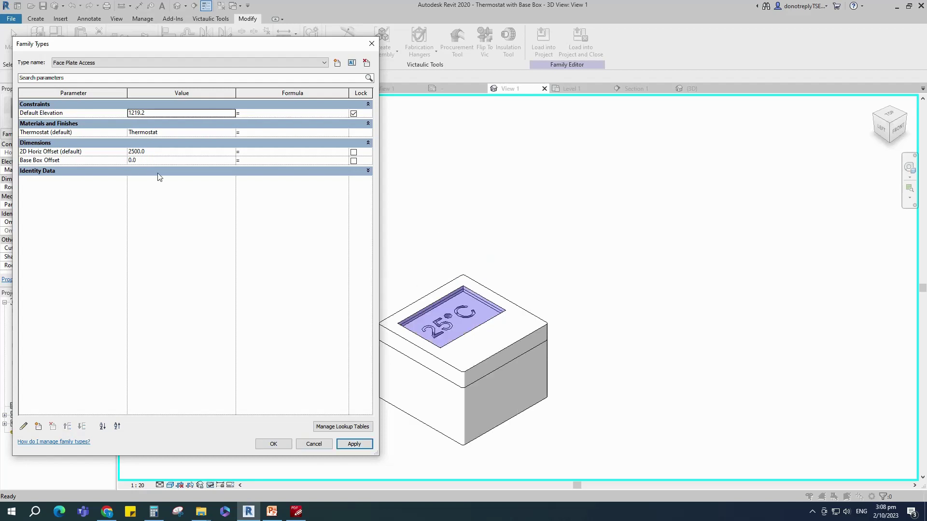
# Step: Create a family type named Base Box Access with a Base Box Offset of 50 and apply the family types
pyautogui.click(337, 63)
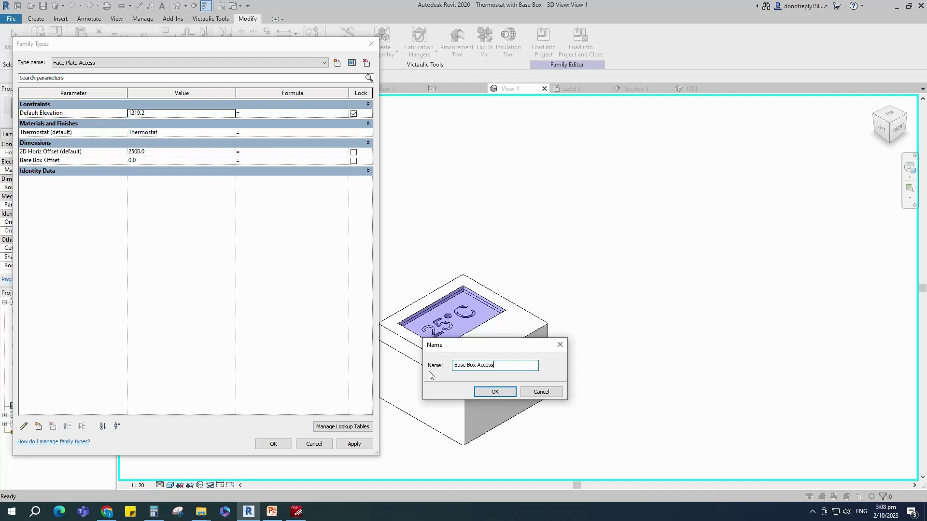
pyautogui.click(496, 391)
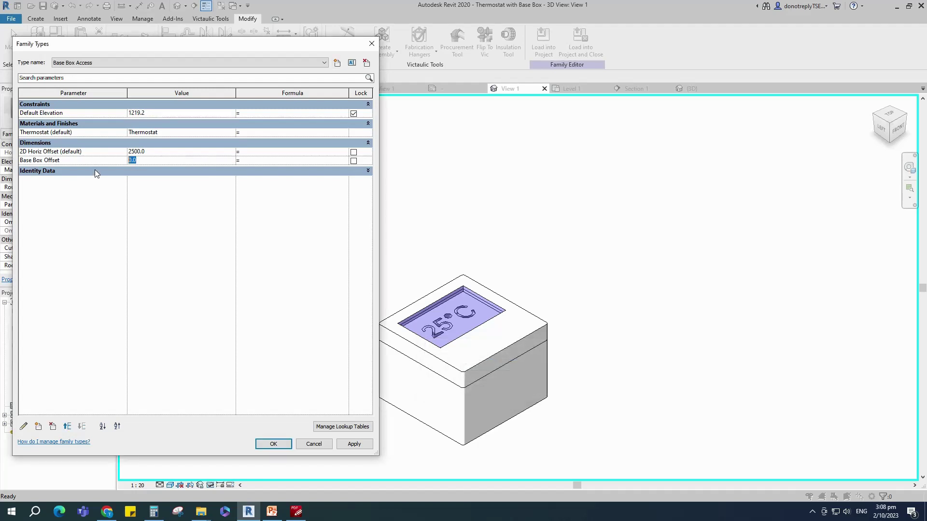
pyautogui.write('50')
pyautogui.click(355, 446)
pyautogui.click(280, 444)
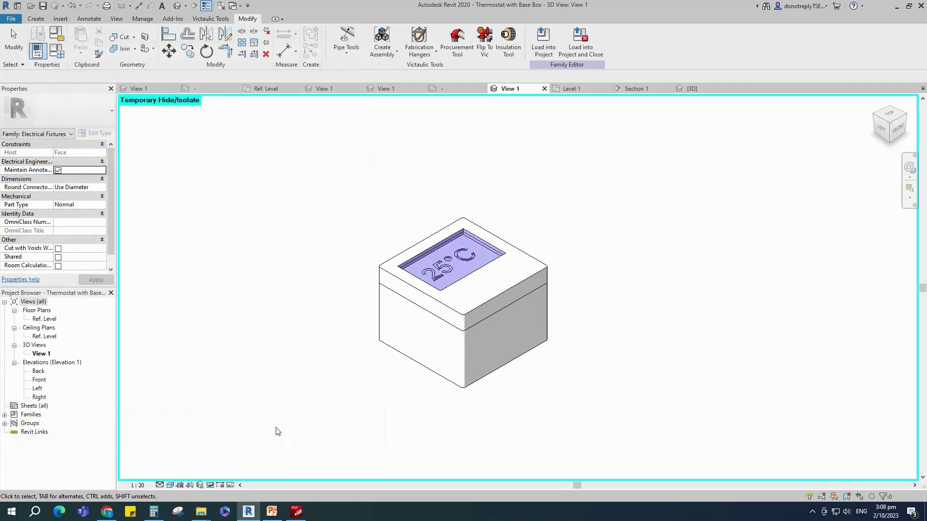
# Step: Load the updated Thermostat with Base Box family into Project5, overwriting the version already there
pyautogui.scroll(-2, 258, 351)
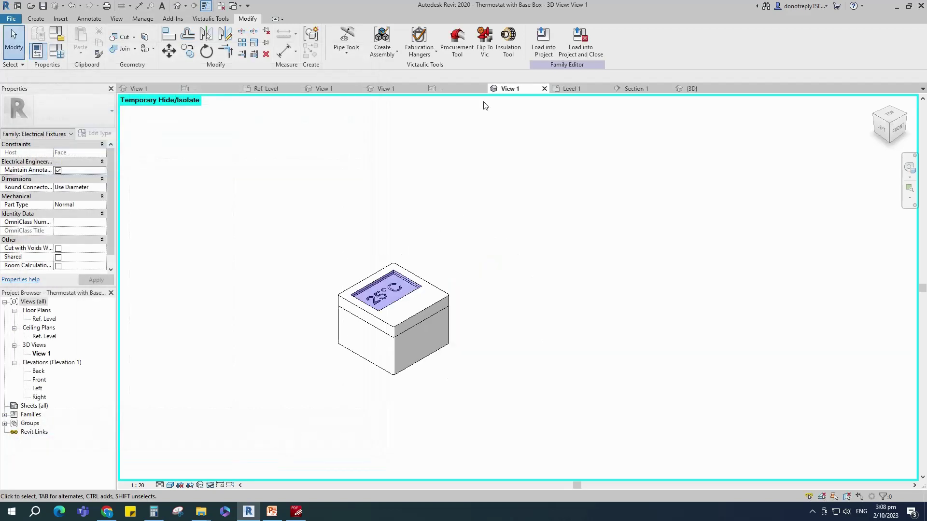
pyautogui.click(545, 44)
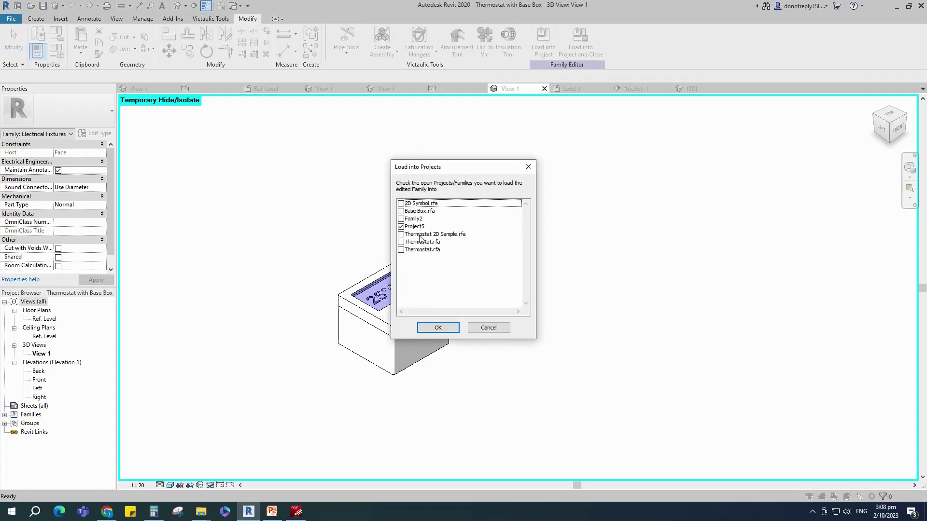
pyautogui.click(438, 327)
pyautogui.click(432, 251)
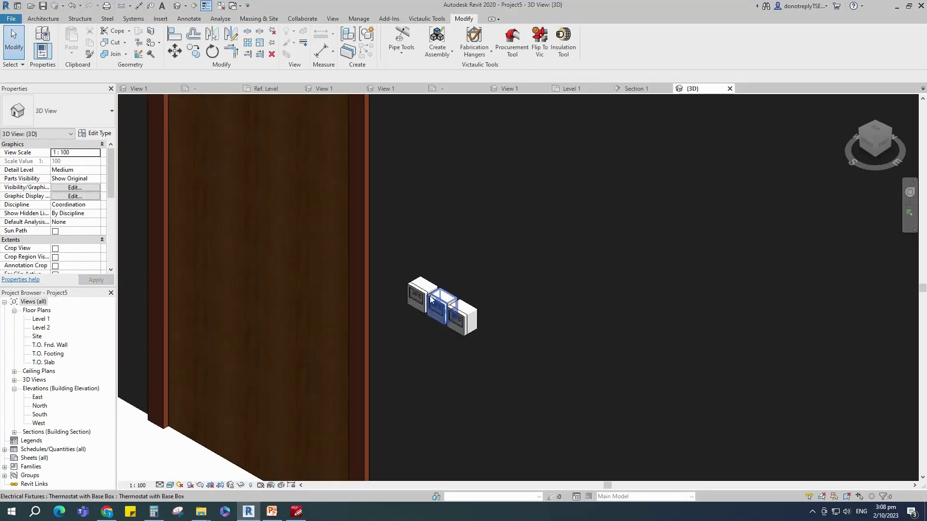
# Step: Change all three wall thermostats in the 3D view to the Face Plate Access type
pyautogui.moveTo(392, 251); pyautogui.dragTo(526, 380)
pyautogui.click(60, 118)
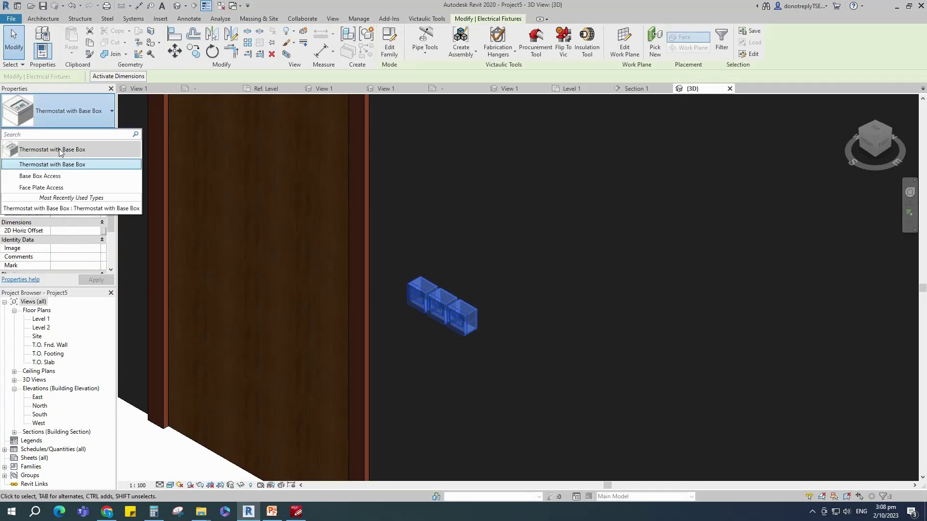
pyautogui.click(40, 187)
pyautogui.scroll(3, 453, 366)
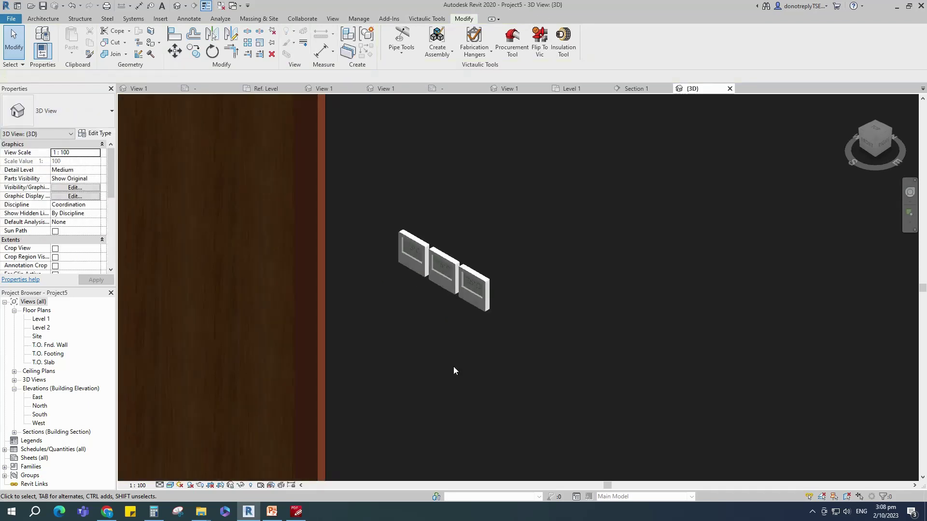
# Step: Change the three wall thermostats to the Base Box Access type to test its offset
pyautogui.click(82, 111)
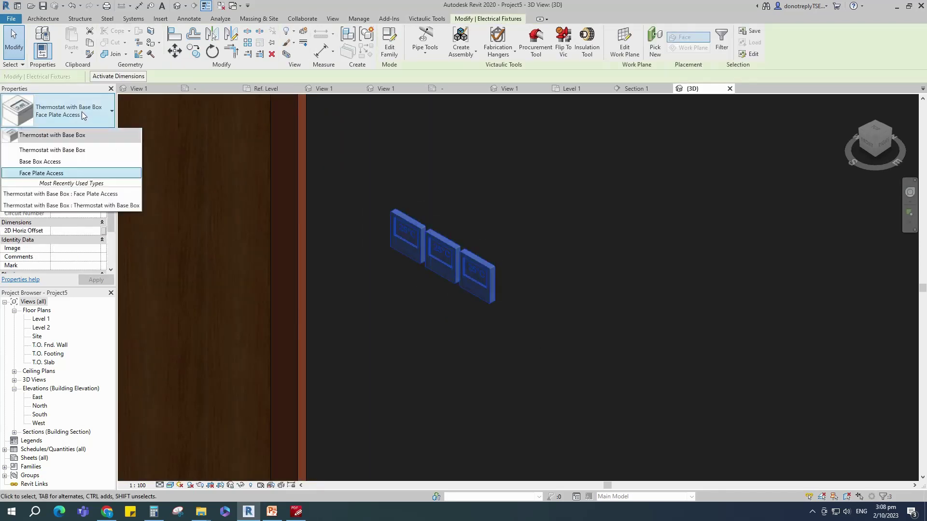
pyautogui.click(44, 178)
pyautogui.click(487, 332)
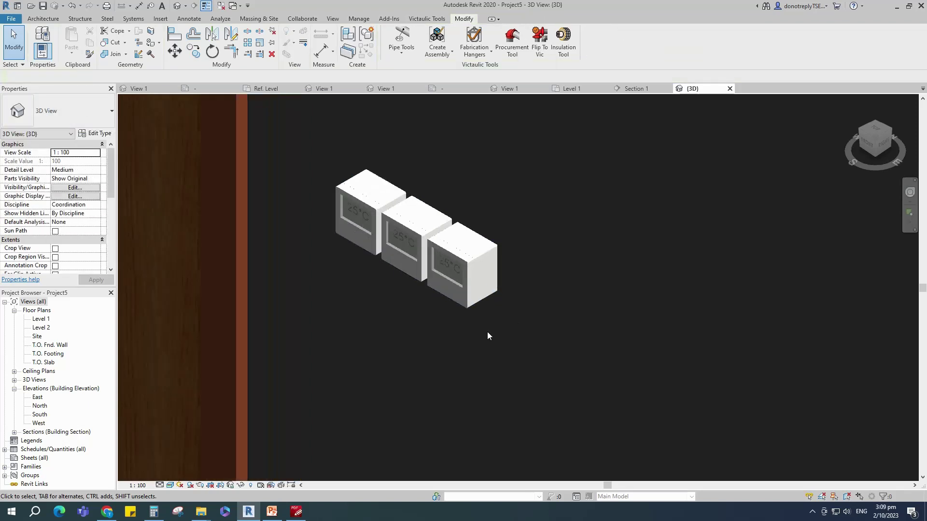
pyautogui.scroll(-3, 451, 288)
# Step: Return the three wall thermostats to the Face Plate Access type
pyautogui.moveTo(348, 187); pyautogui.dragTo(480, 321)
pyautogui.click(456, 342)
pyautogui.scroll(-2, 456, 343)
# Step: Examine from several angles how the three face plates sit on the wall beside the door
pyautogui.keyDown('shift'); pyautogui.moveTo(458, 343); pyautogui.dragTo(538, 351, button='middle'); pyautogui.keyUp('shift')
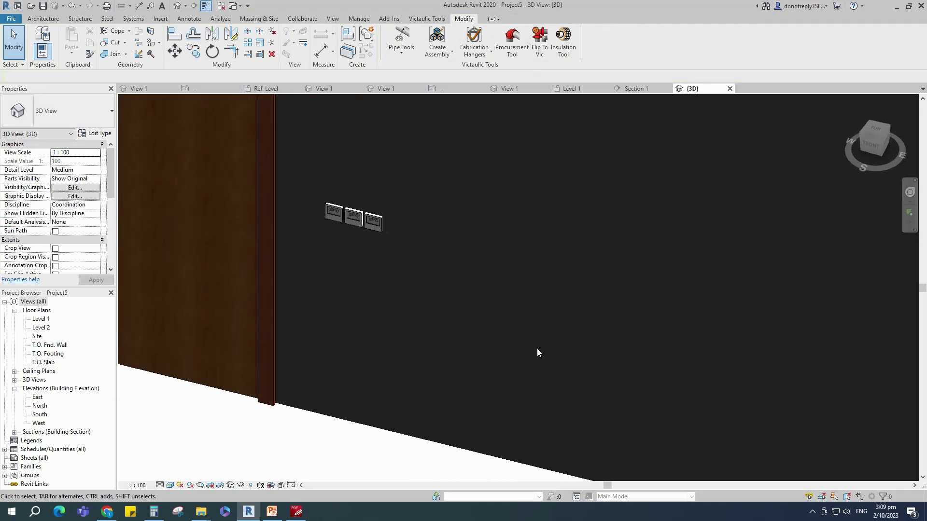
pyautogui.scroll(3, 429, 276)
pyautogui.scroll(-4, 427, 276)
pyautogui.keyDown('shift'); pyautogui.moveTo(423, 277); pyautogui.dragTo(533, 326, button='middle'); pyautogui.keyUp('shift')
pyautogui.scroll(2, 533, 324)
pyautogui.scroll(1, 516, 311)
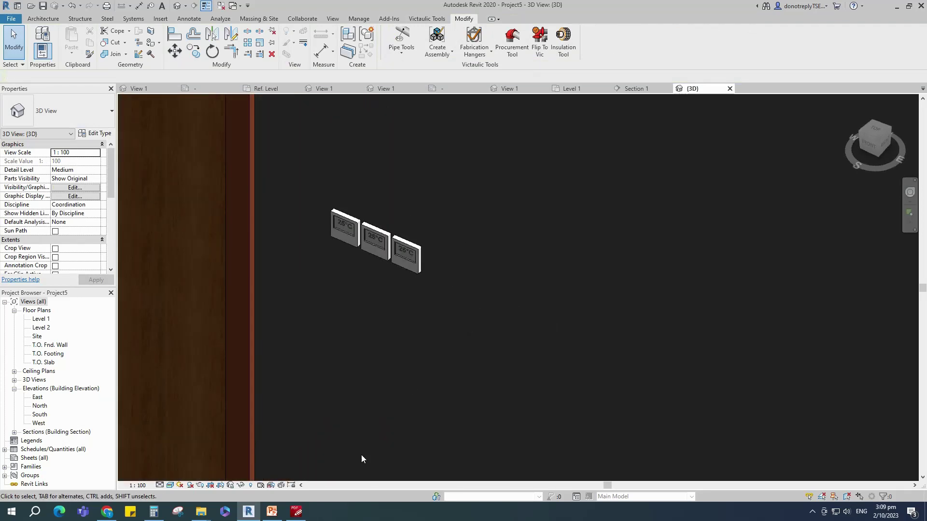
pyautogui.scroll(-3, 417, 344)
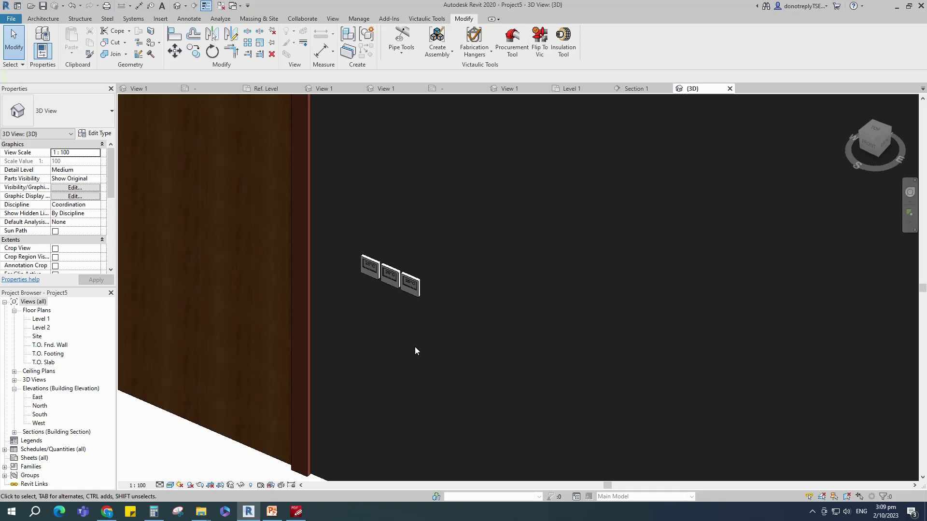
# Step: Open the Level 1 floor plan and set its view scale to 1:50
pyautogui.click(579, 87)
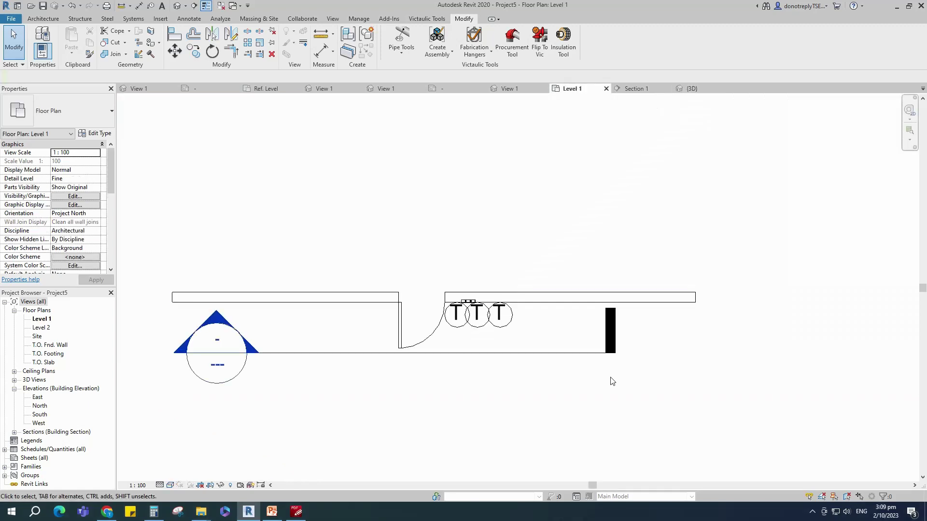
pyautogui.click(138, 485)
pyautogui.click(148, 412)
pyautogui.scroll(5, 425, 325)
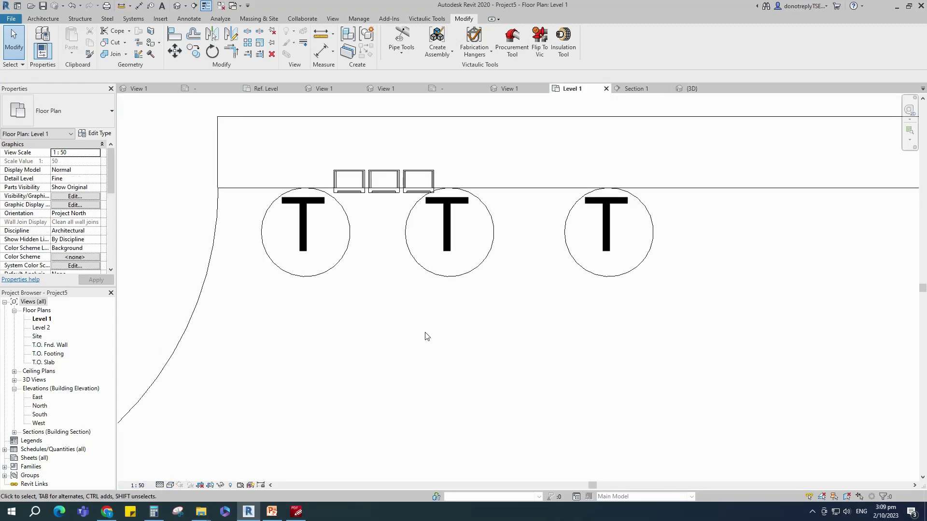
# Step: Slide the three T symbols along the wall close together by the thermostats, the rightmost at a 2D Horiz Offset of about 2329 mm
pyautogui.click(344, 263)
pyautogui.moveTo(343, 262); pyautogui.dragTo(333, 184)
pyautogui.click(445, 187)
pyautogui.moveTo(448, 188); pyautogui.dragTo(401, 196)
pyautogui.moveTo(604, 228); pyautogui.dragTo(567, 229)
pyautogui.moveTo(604, 195); pyautogui.dragTo(466, 194)
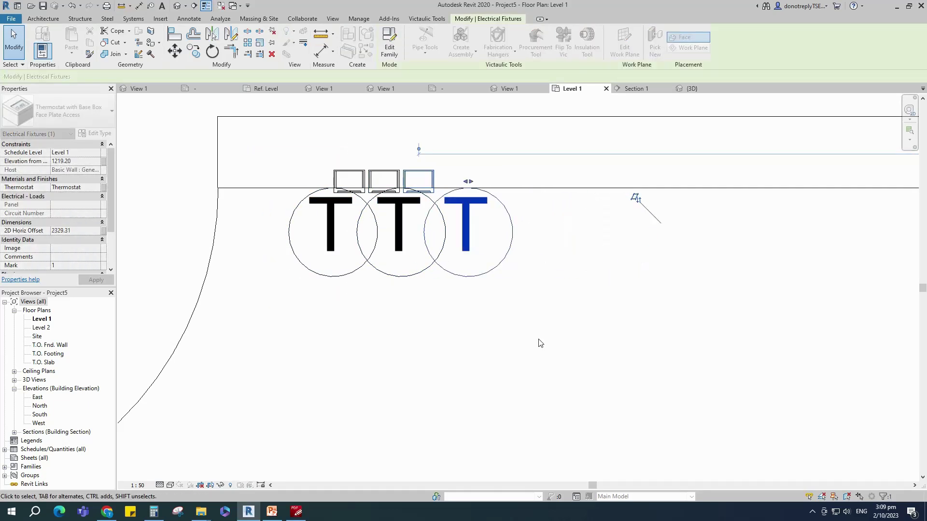
pyautogui.click(538, 342)
# Step: Set the floor plan's scale to 1:200 and slide the rightmost T symbol away to a 2D Horiz Offset of about 1315 mm
pyautogui.scroll(-2, 503, 323)
pyautogui.click(149, 485)
pyautogui.click(143, 431)
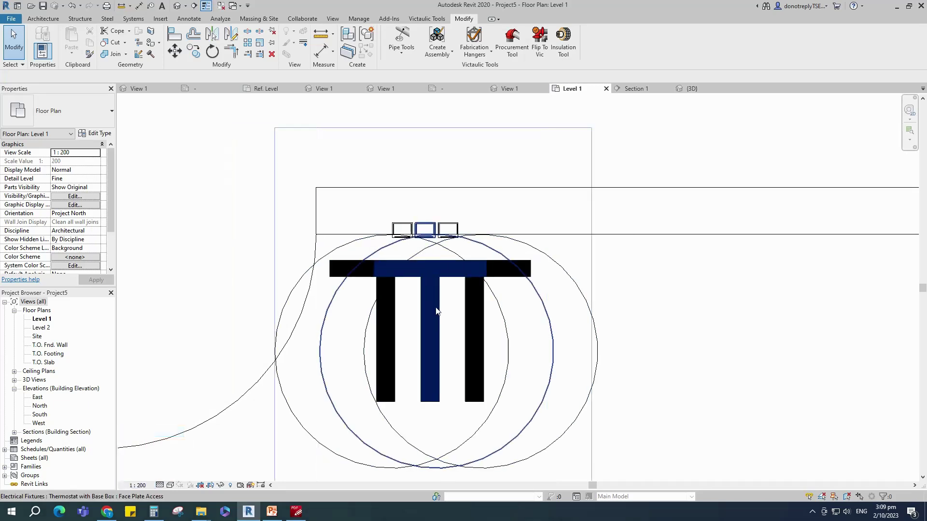
pyautogui.click(441, 234)
pyautogui.moveTo(441, 232); pyautogui.dragTo(581, 234)
# Step: Slide the middle and rightmost T symbols along the wall until the three circles are evenly spaced with only a slight overlap
pyautogui.click(430, 246)
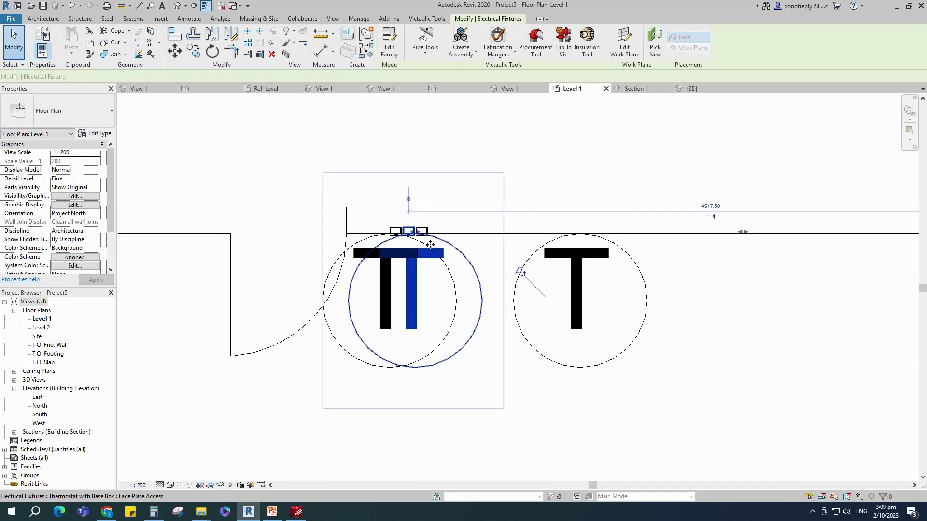
pyautogui.moveTo(418, 234); pyautogui.dragTo(487, 239)
pyautogui.click(652, 337)
pyautogui.click(644, 326)
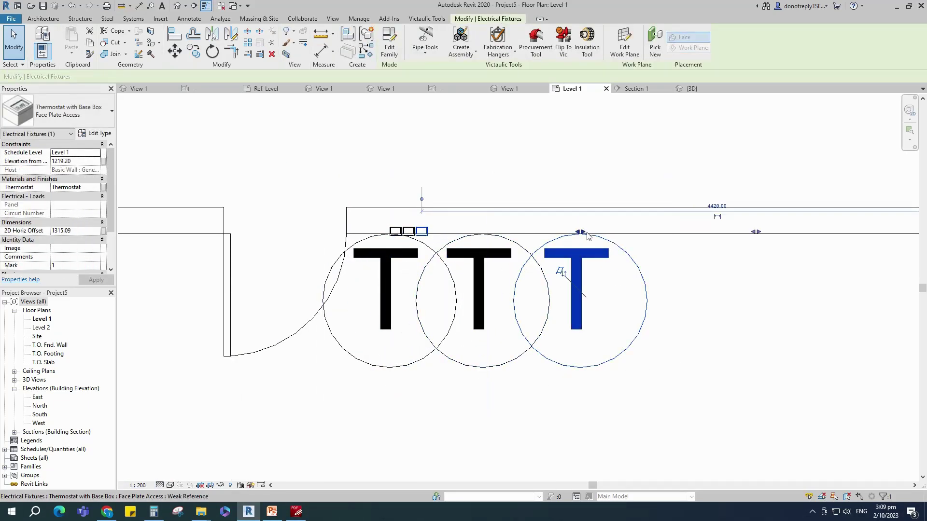
pyautogui.moveTo(584, 234); pyautogui.dragTo(637, 237)
pyautogui.click(490, 234)
pyautogui.moveTo(491, 233); pyautogui.dragTo(509, 235)
pyautogui.press('Escape')
# Step: Switch the Level 1 floor plan to a visual style that shows the walls filled in grey
pyautogui.scroll(-4, 478, 311)
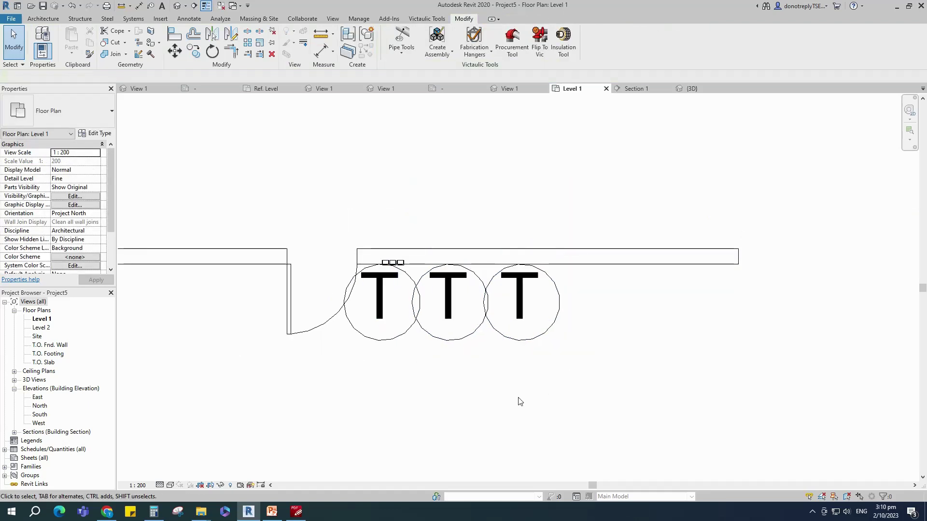
pyautogui.click(188, 447)
pyautogui.scroll(1, 331, 444)
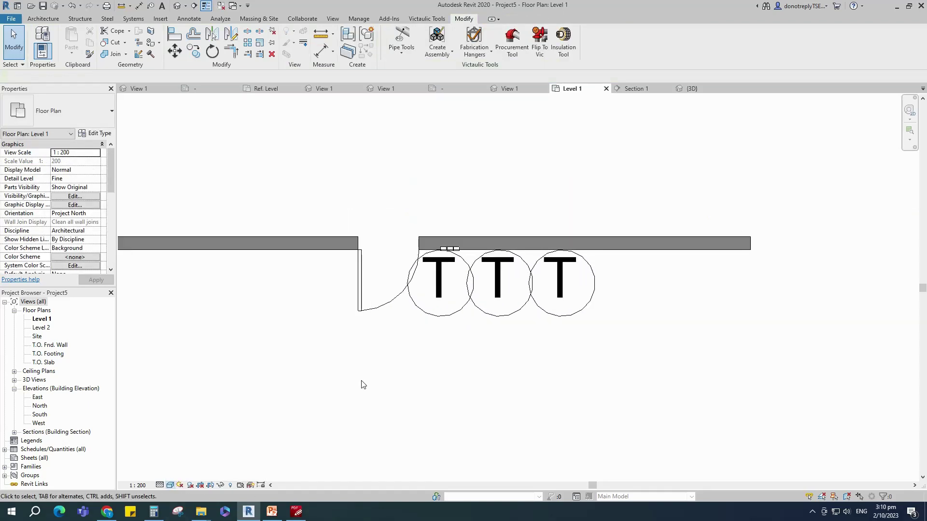
# Step: Adjust the cut plane offset in the Level 1 floor plan's view range and check the thermostats in plan
pyautogui.press('v')
pyautogui.press('r')
pyautogui.moveTo(865, 239); pyautogui.dragTo(828, 240)
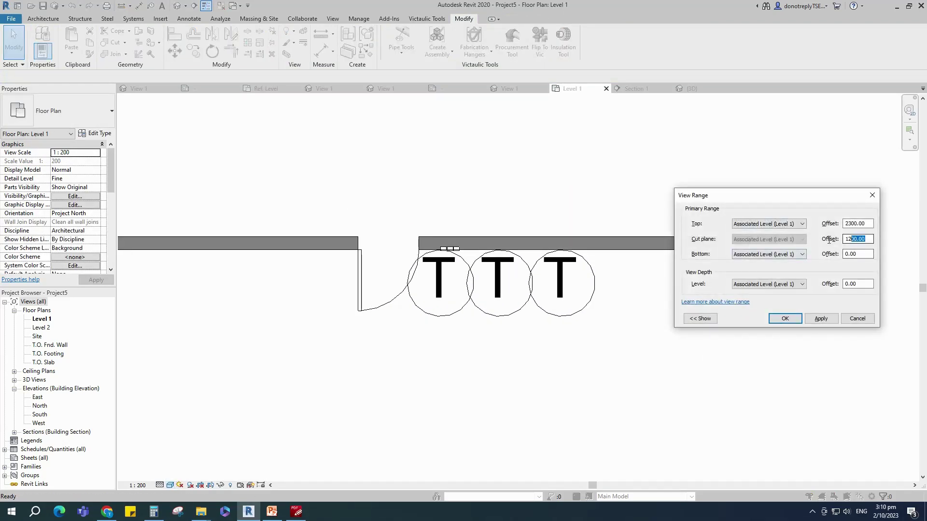
pyautogui.click(785, 319)
pyautogui.scroll(3, 431, 270)
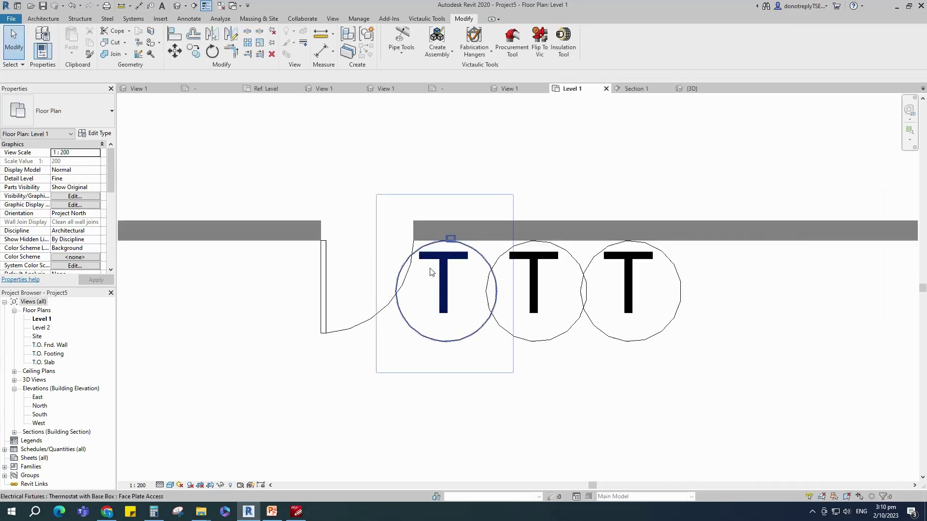
pyautogui.scroll(-2, 337, 300)
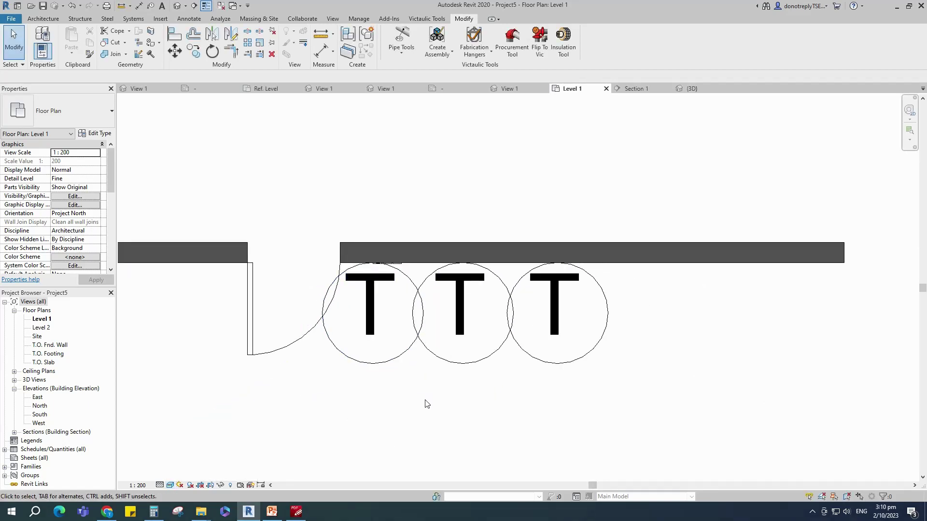
pyautogui.scroll(-2, 427, 404)
pyautogui.scroll(1, 482, 393)
# Step: Return to the 3D view and inspect the three wall thermostats from different angles
pyautogui.click(691, 89)
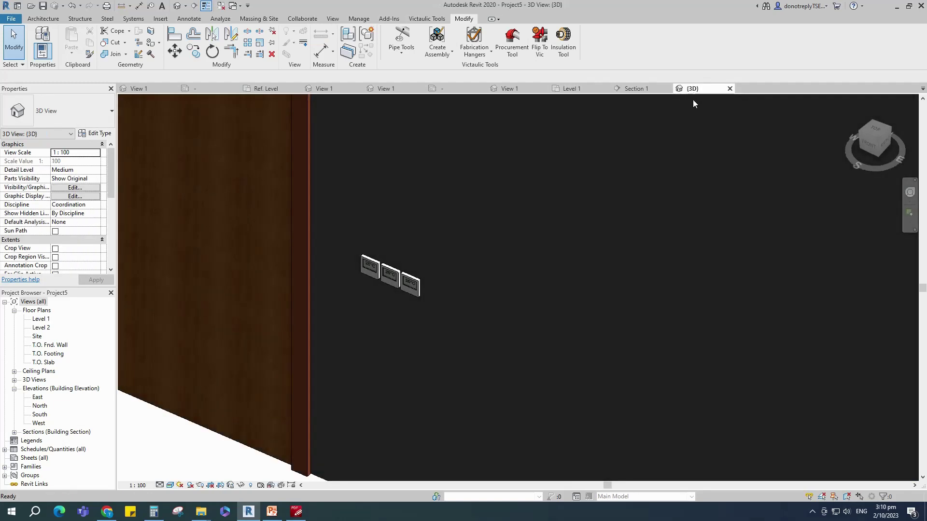
pyautogui.scroll(-3, 520, 289)
pyautogui.keyDown('shift'); pyautogui.moveTo(505, 337); pyautogui.dragTo(616, 342, button='middle'); pyautogui.keyUp('shift')
pyautogui.scroll(4, 284, 265)
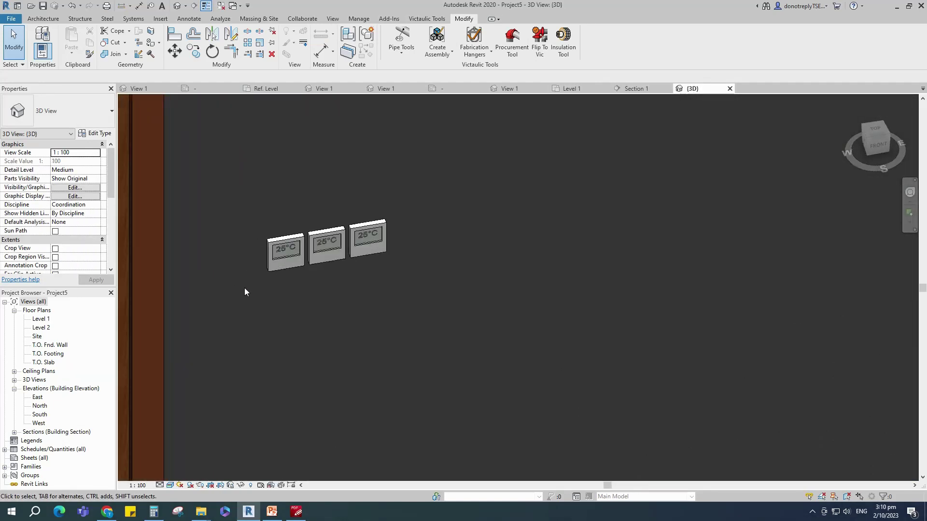
pyautogui.scroll(-1, 470, 297)
pyautogui.keyDown('shift'); pyautogui.moveTo(471, 297); pyautogui.dragTo(609, 360, button='middle'); pyautogui.keyUp('shift')
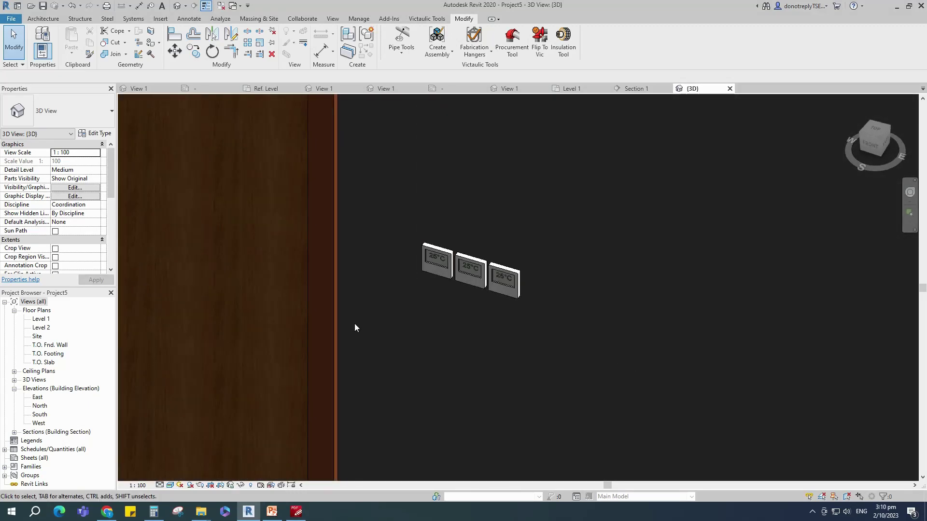